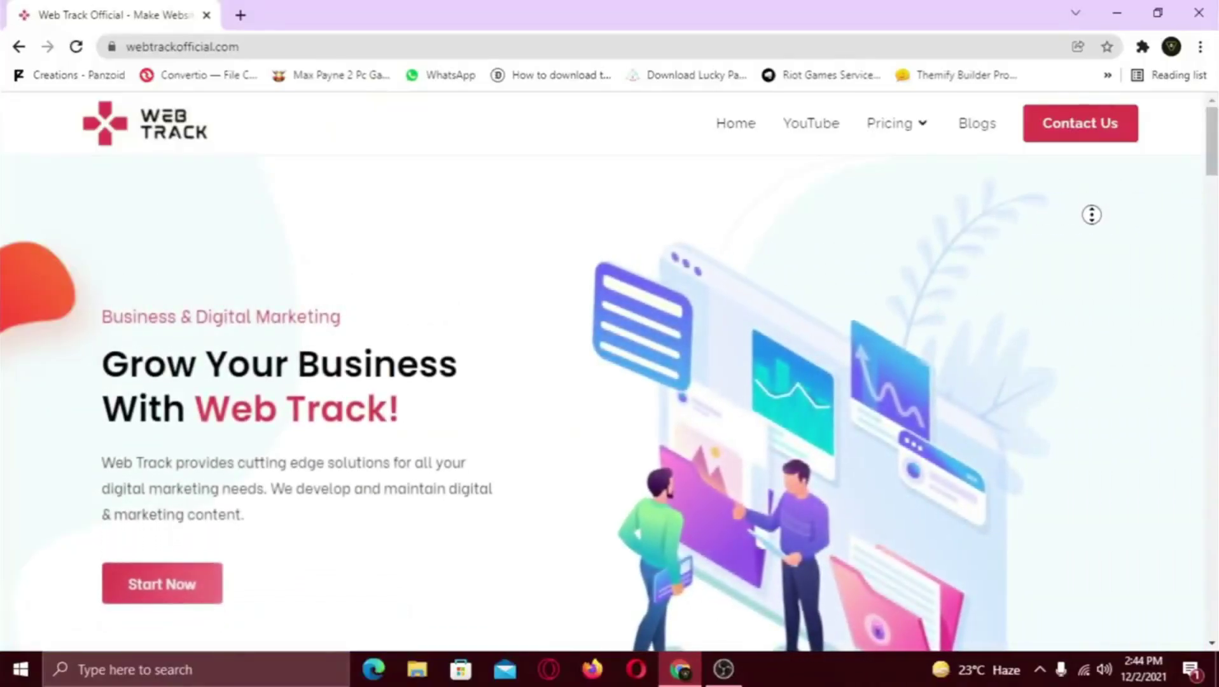
Step: Go to the Add New Plugins page from the WordPress admin menu
scroll(1092, 215, down, 4)
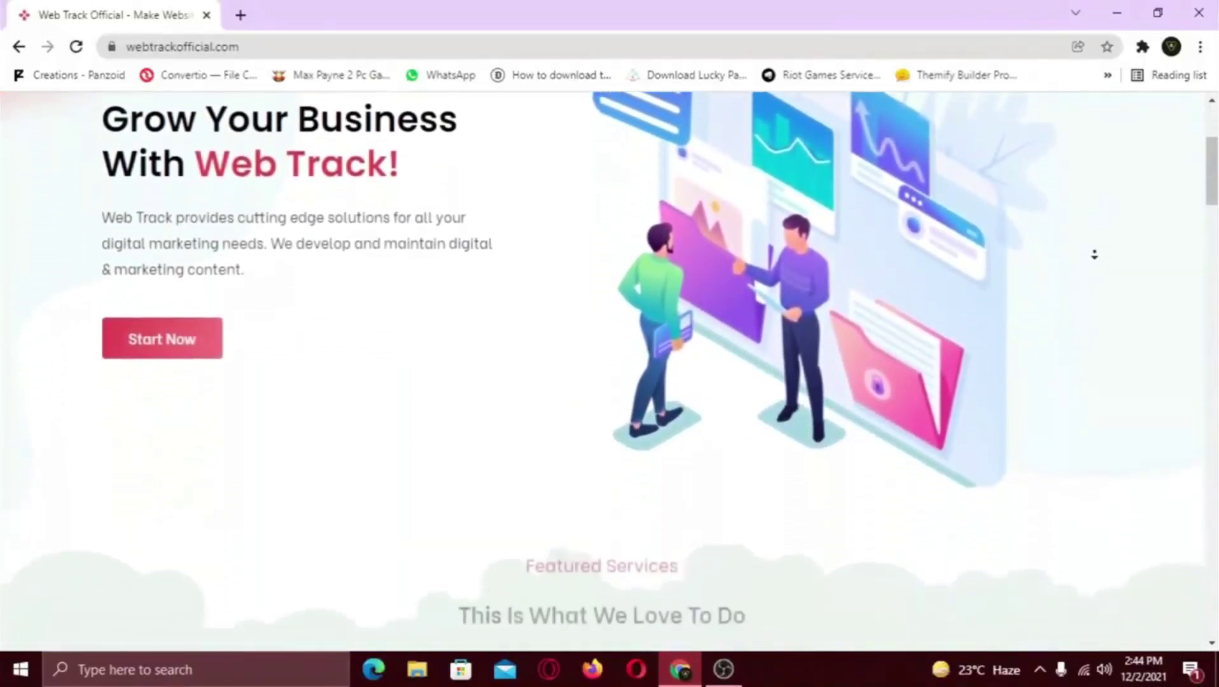
scroll(1094, 254, down, 7)
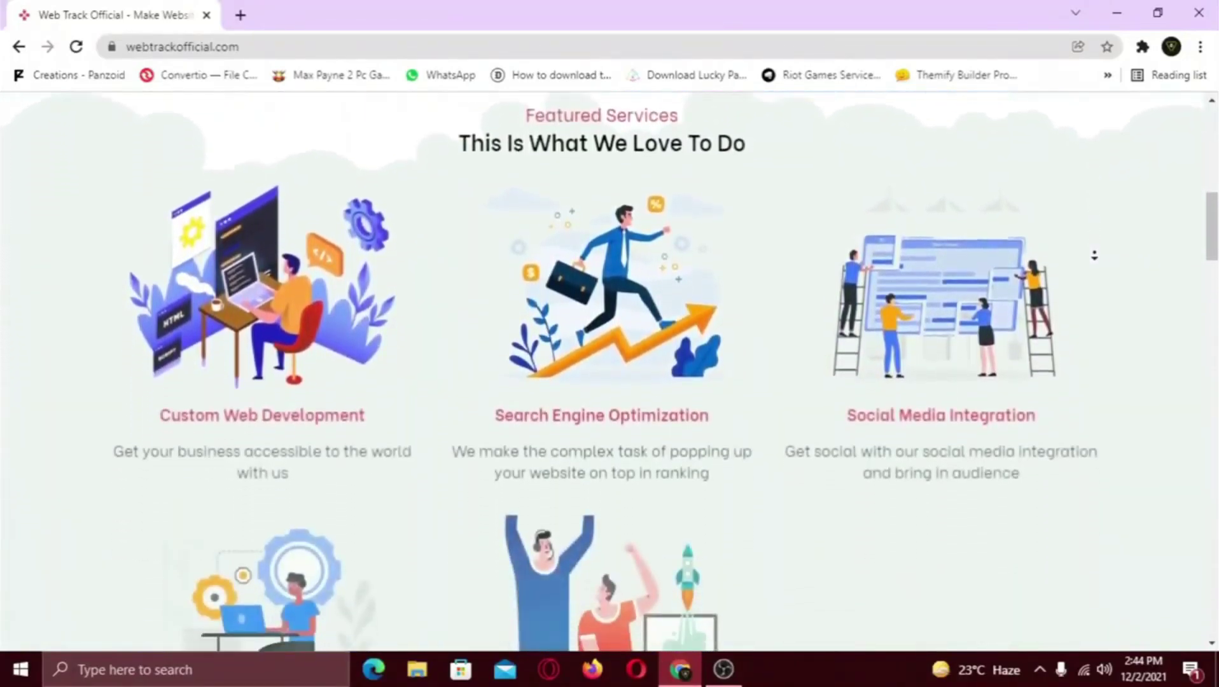
scroll(1095, 255, down, 7)
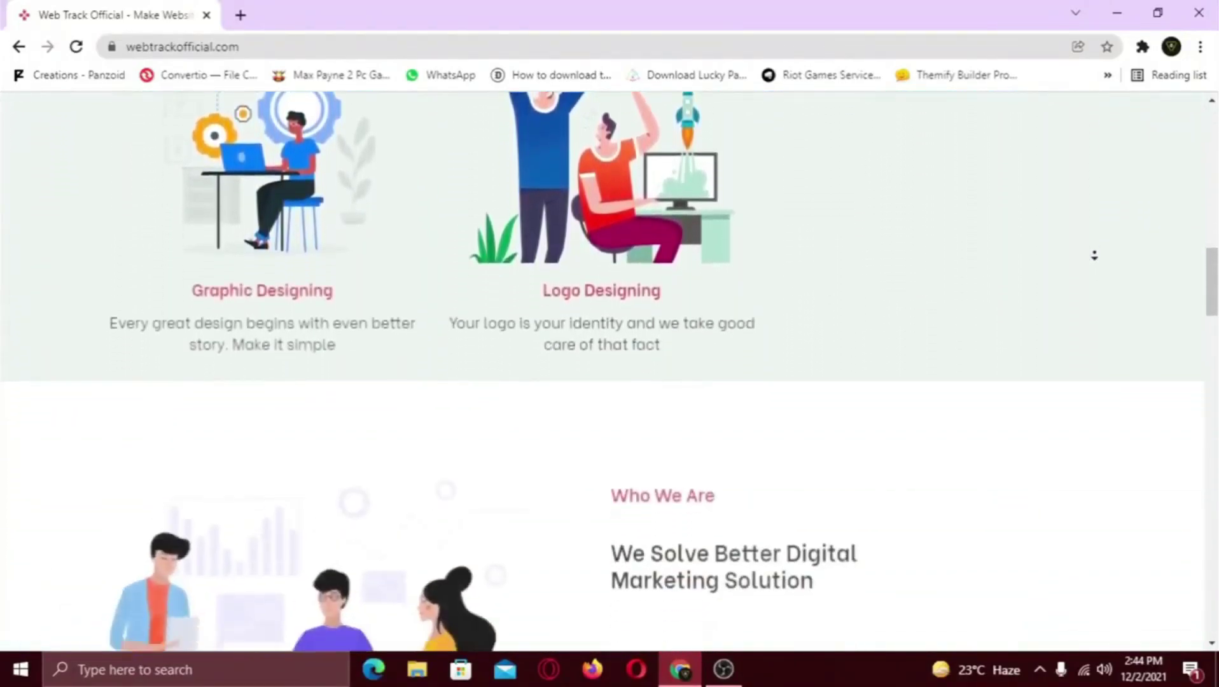
scroll(1095, 255, down, 8)
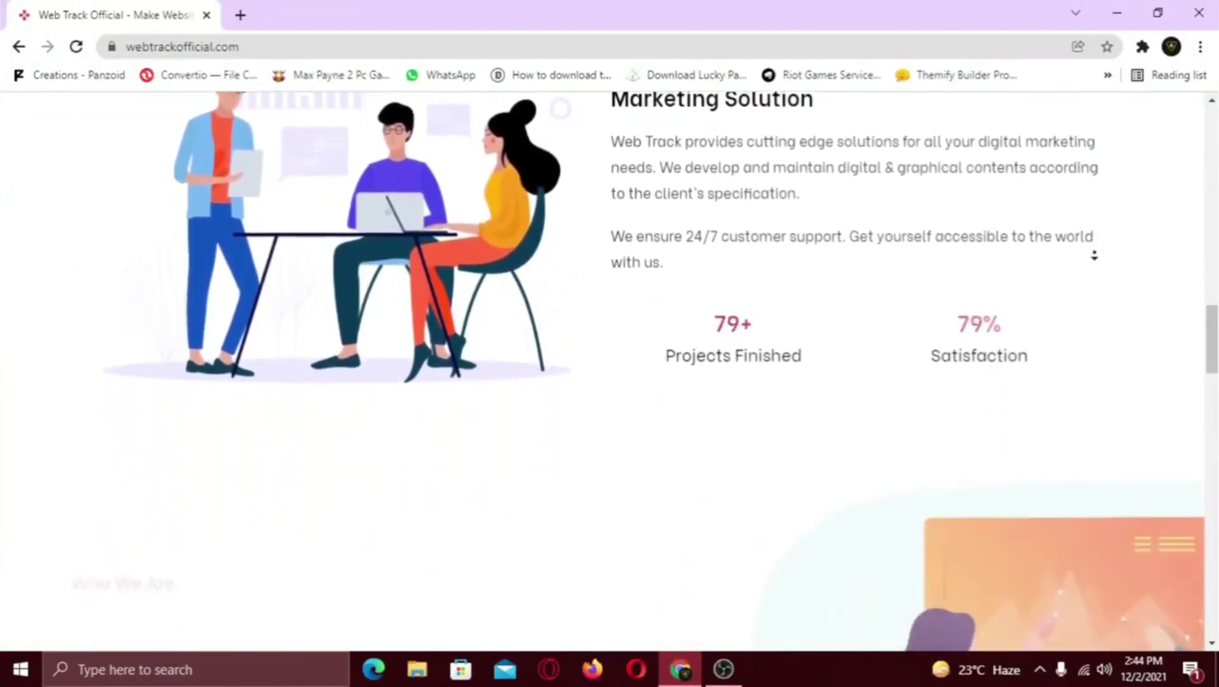
scroll(1095, 255, down, 7)
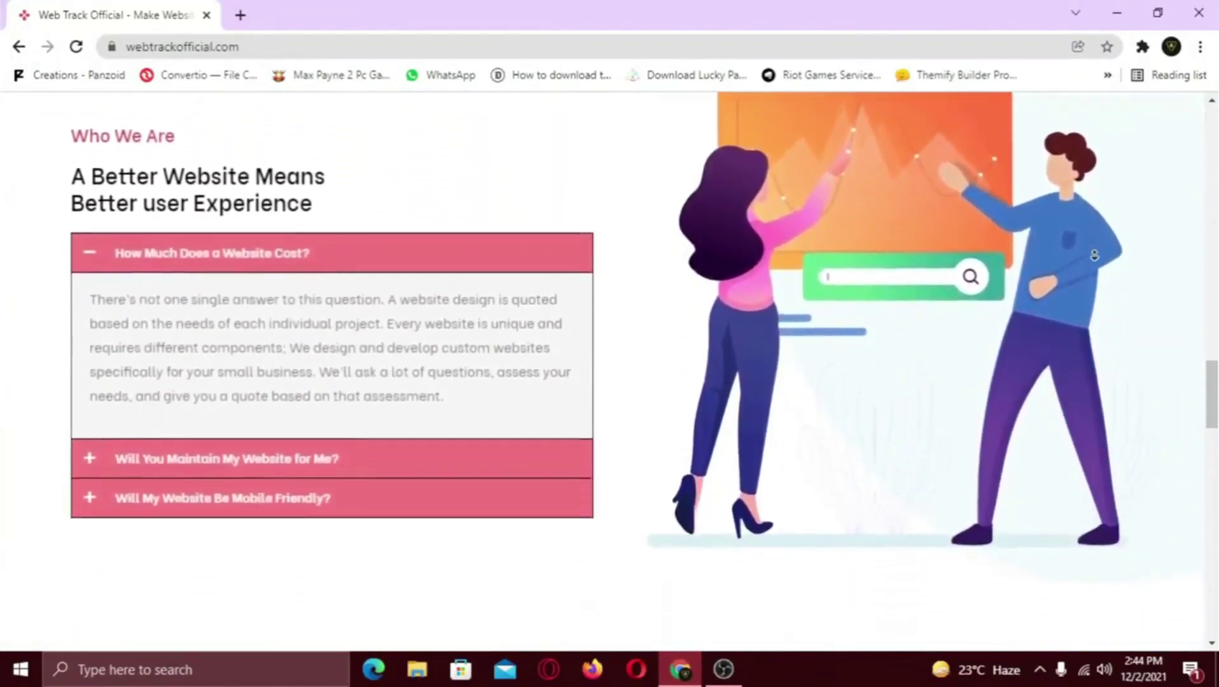
scroll(1095, 255, down, 7)
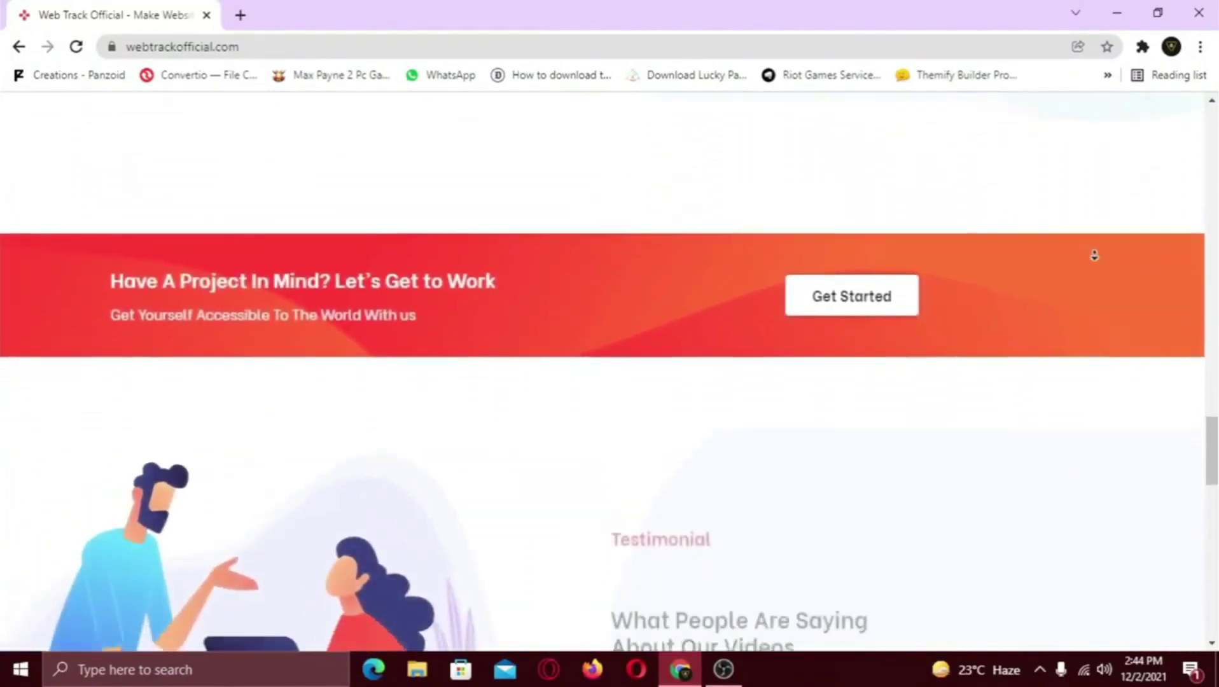
scroll(1095, 256, down, 8)
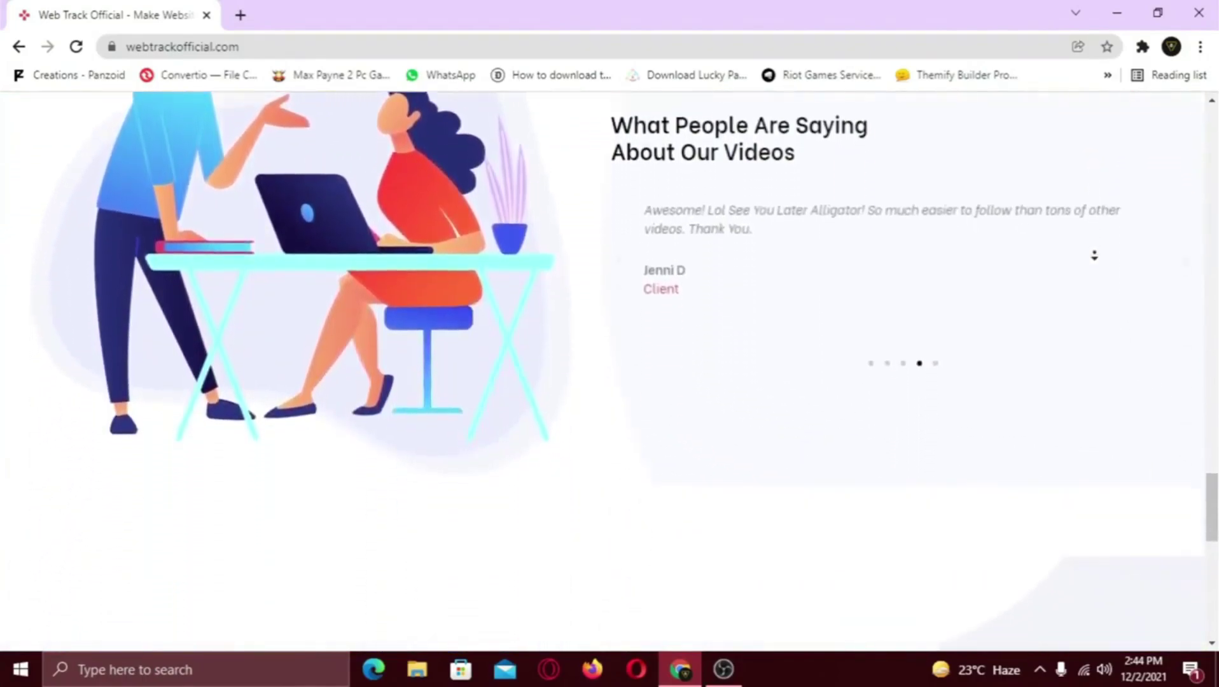
scroll(1095, 255, down, 8)
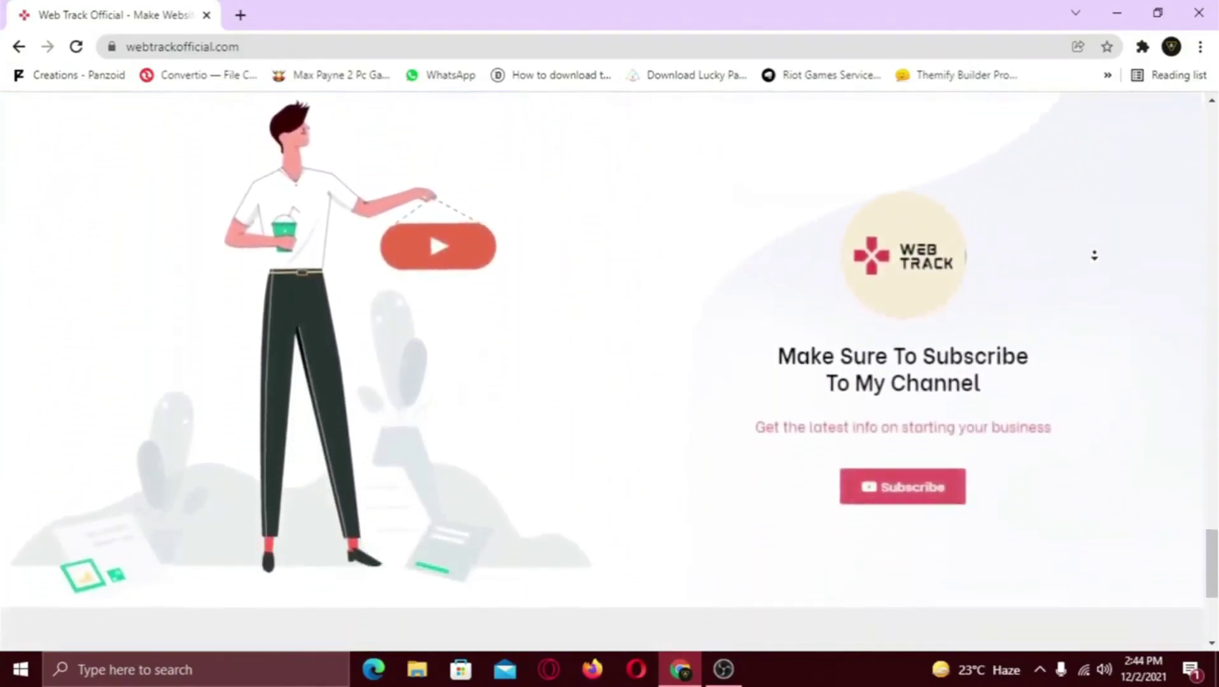
scroll(1094, 255, down, 6)
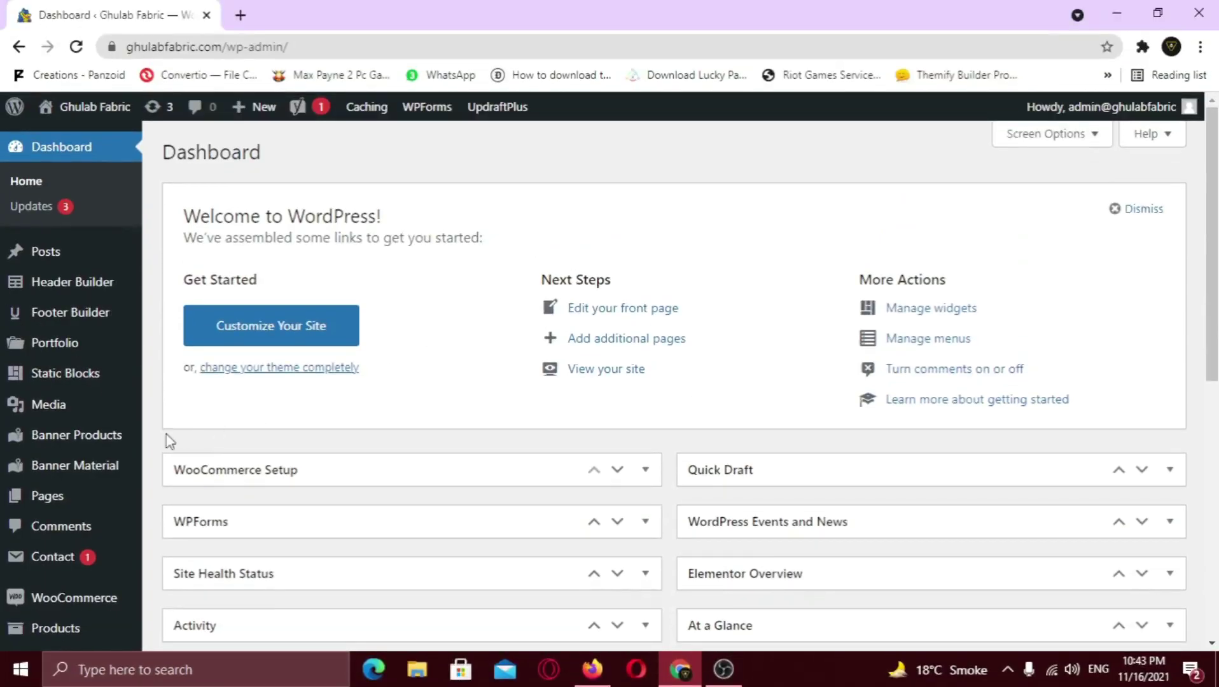
scroll(108, 461, down, 3)
scroll(108, 465, down, 3)
mouse_move(35, 506)
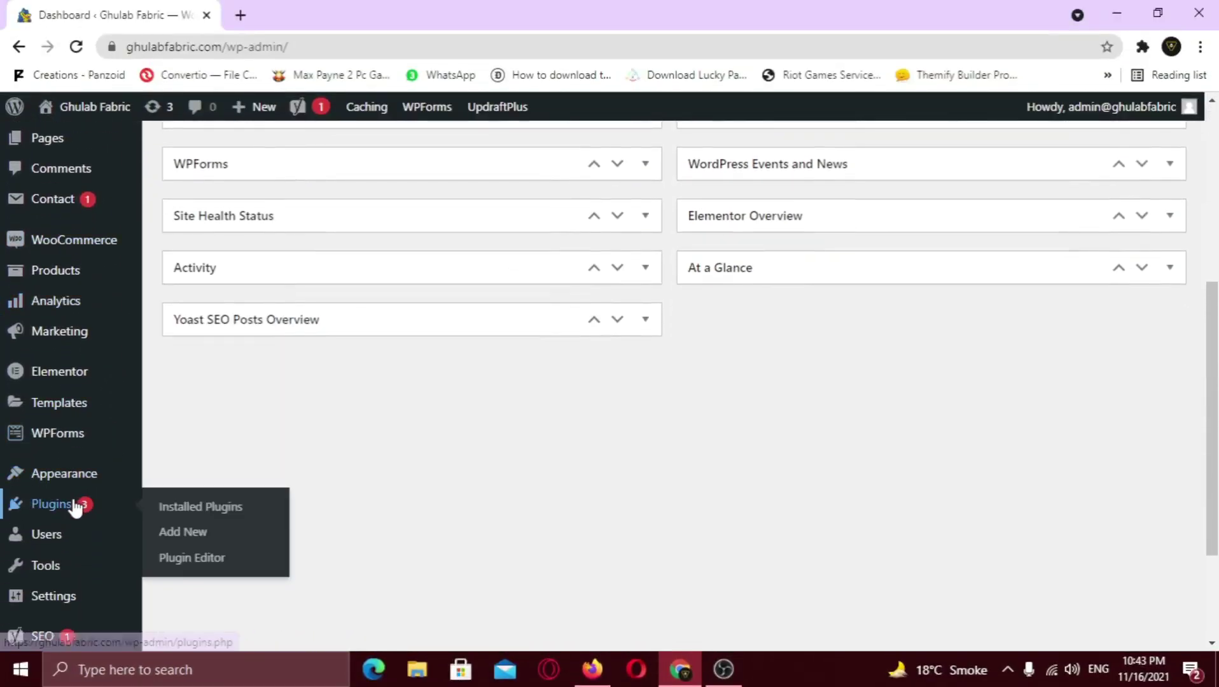
click(202, 541)
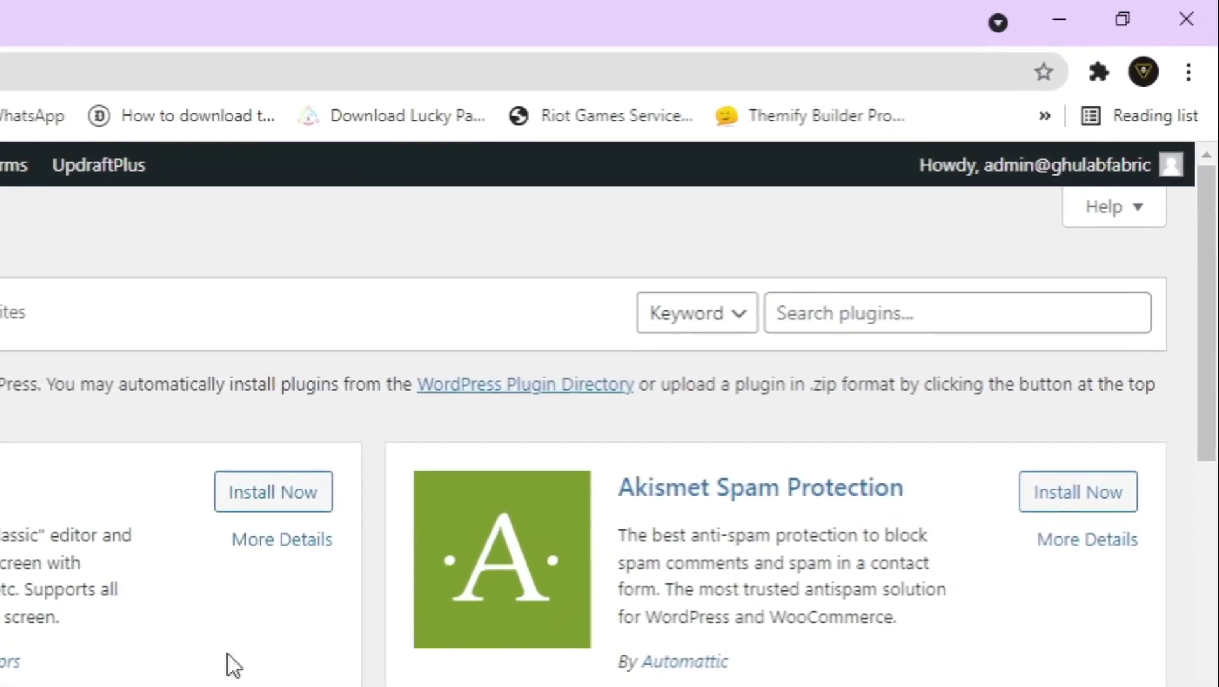
Step: Search for 'super socializer', then install and activate the Super Socializer plugin
click(900, 325)
text(super social)
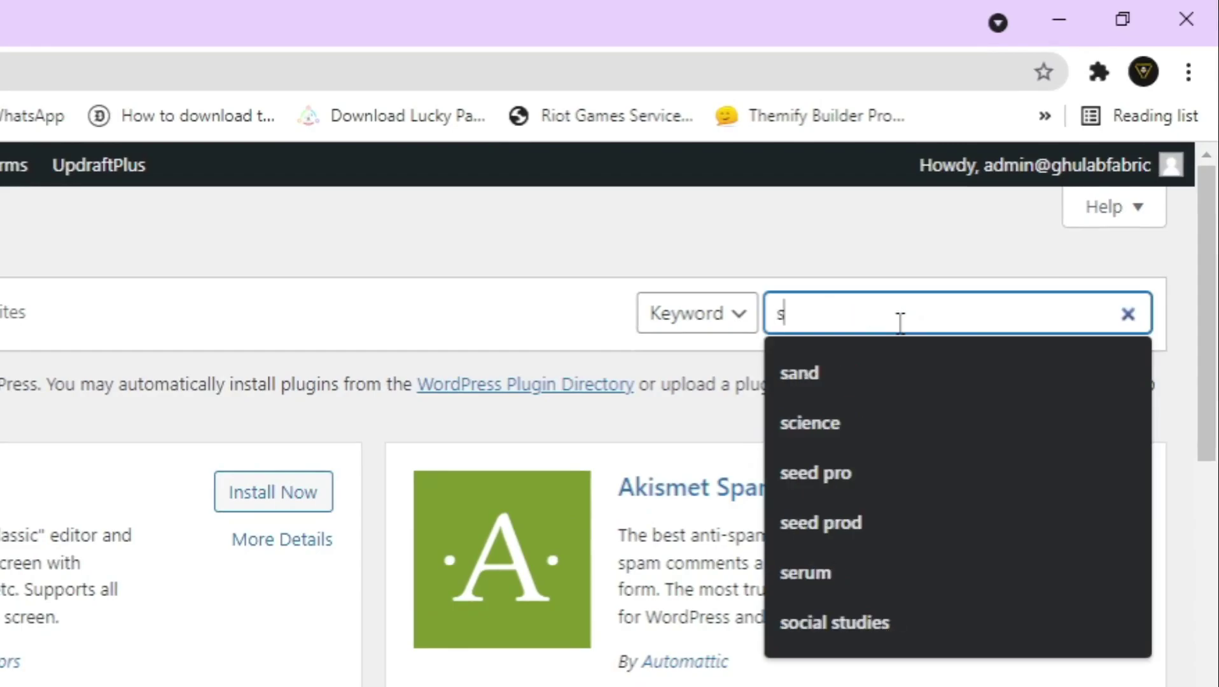
text(izer)
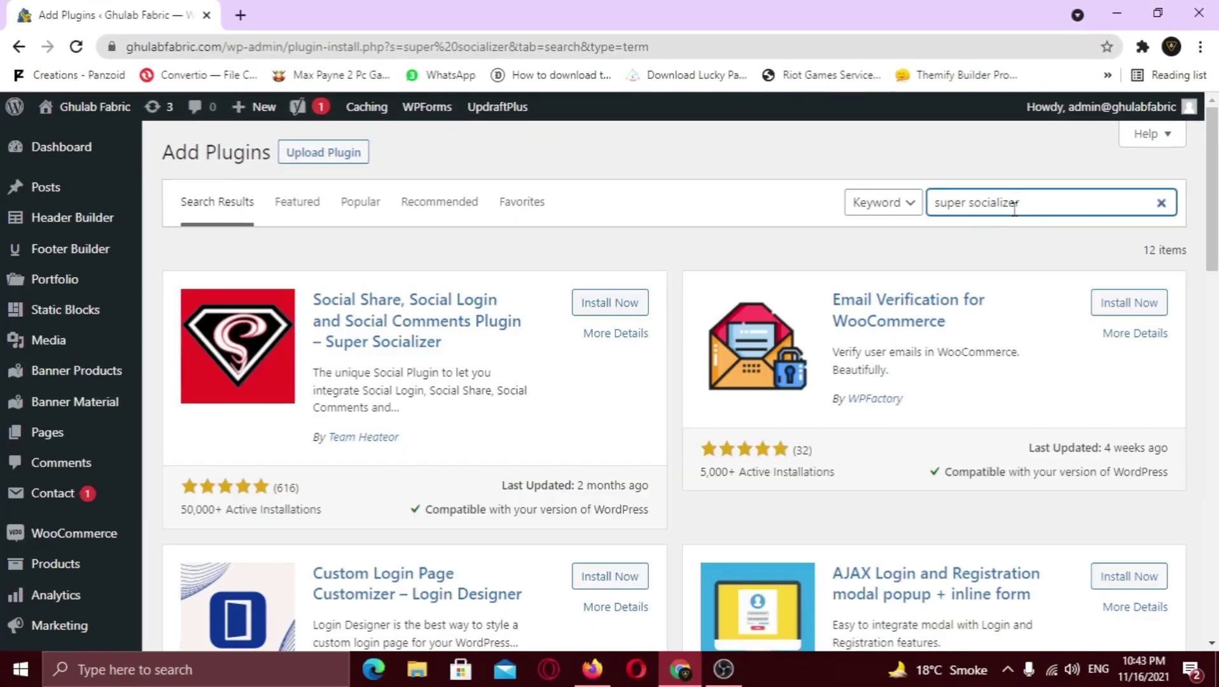
click(607, 305)
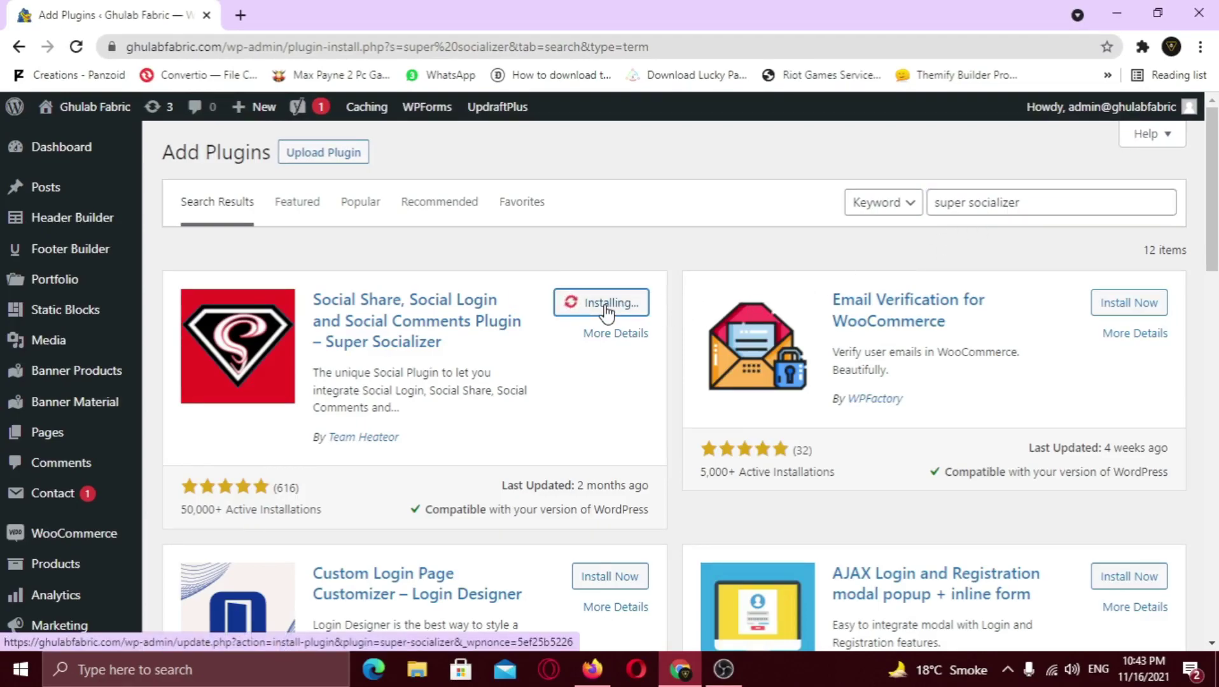
click(607, 311)
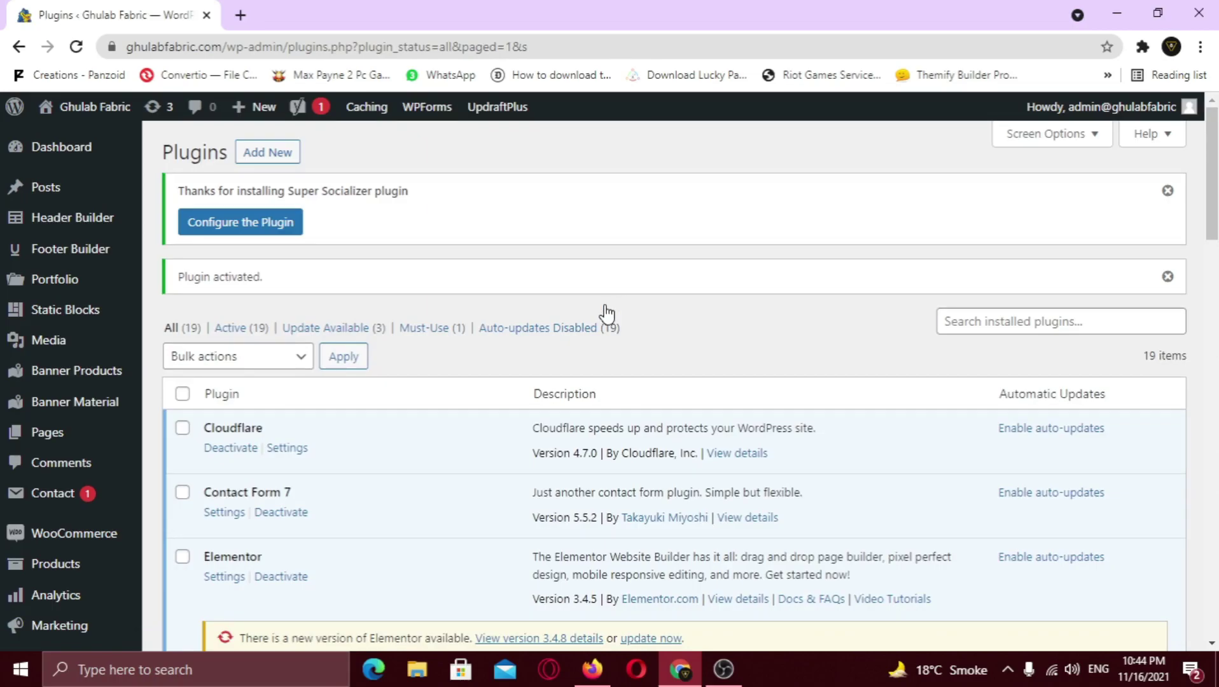
Step: In Super Socializer's Social Login settings, enable social login and tick Google as a network
scroll(606, 312, down, 6)
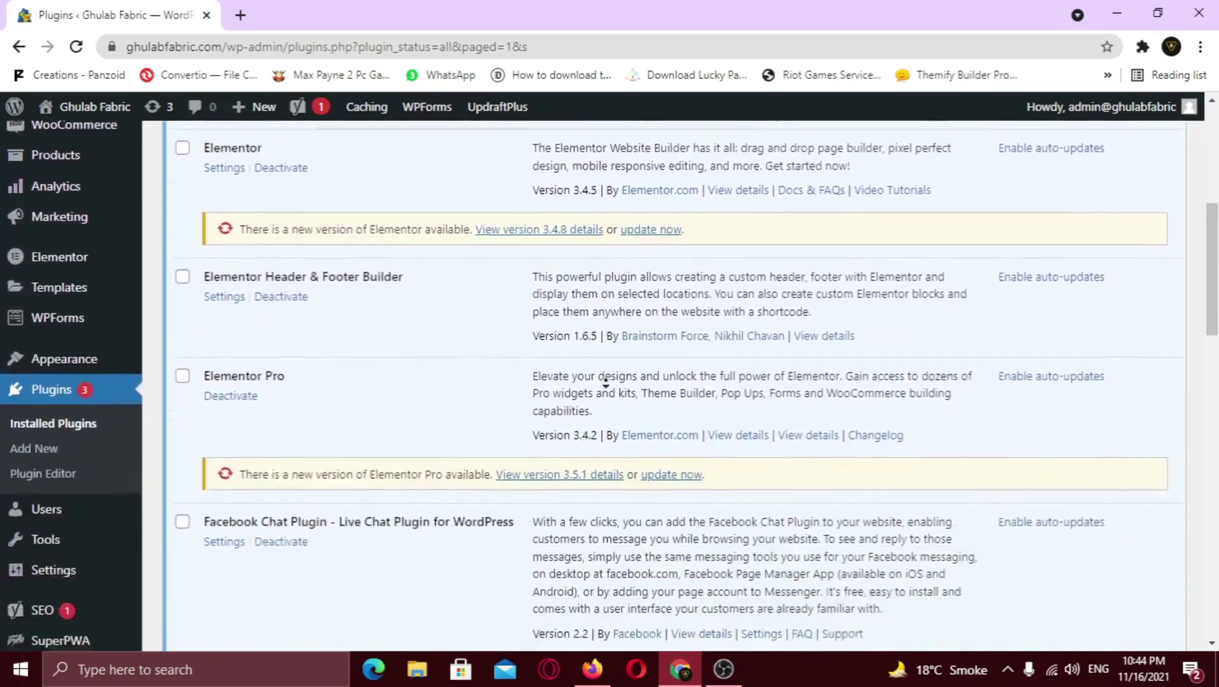
scroll(605, 382, down, 3)
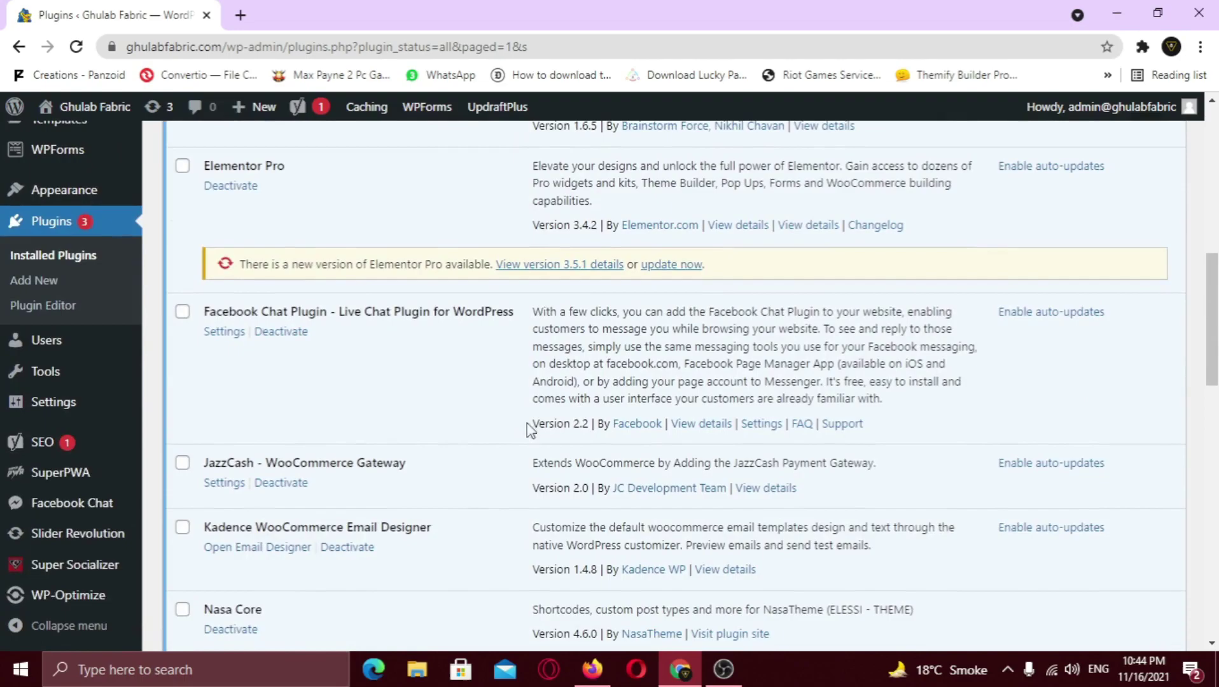
mouse_move(90, 573)
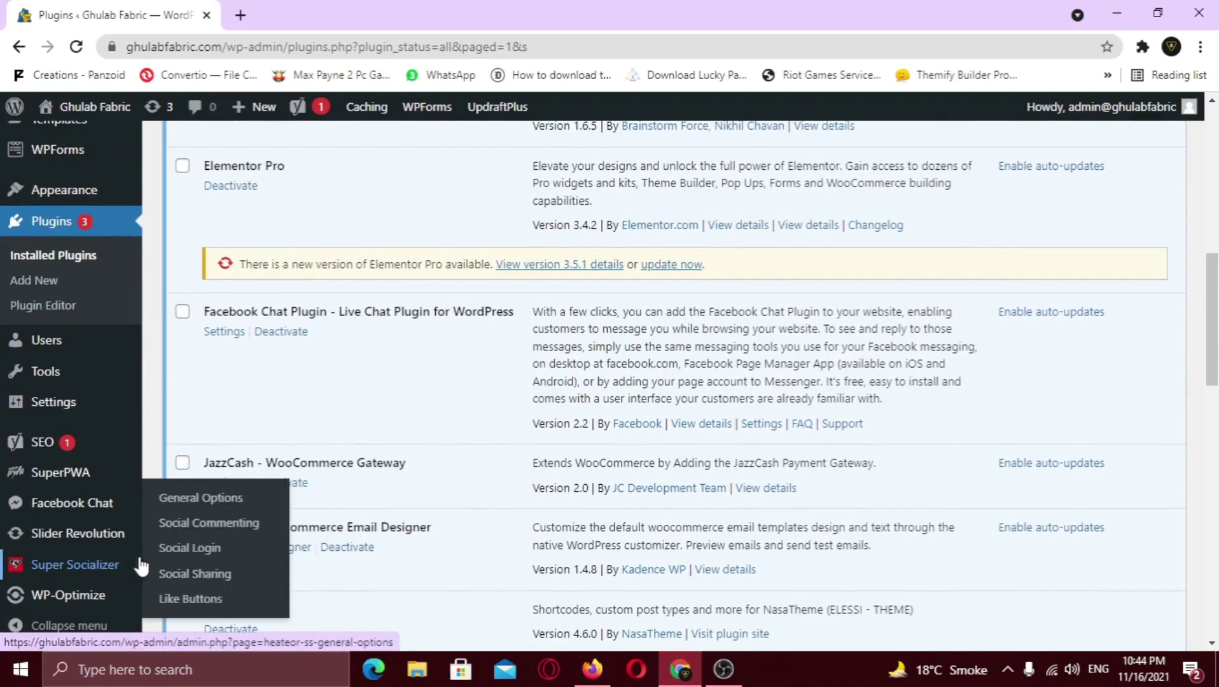
click(194, 550)
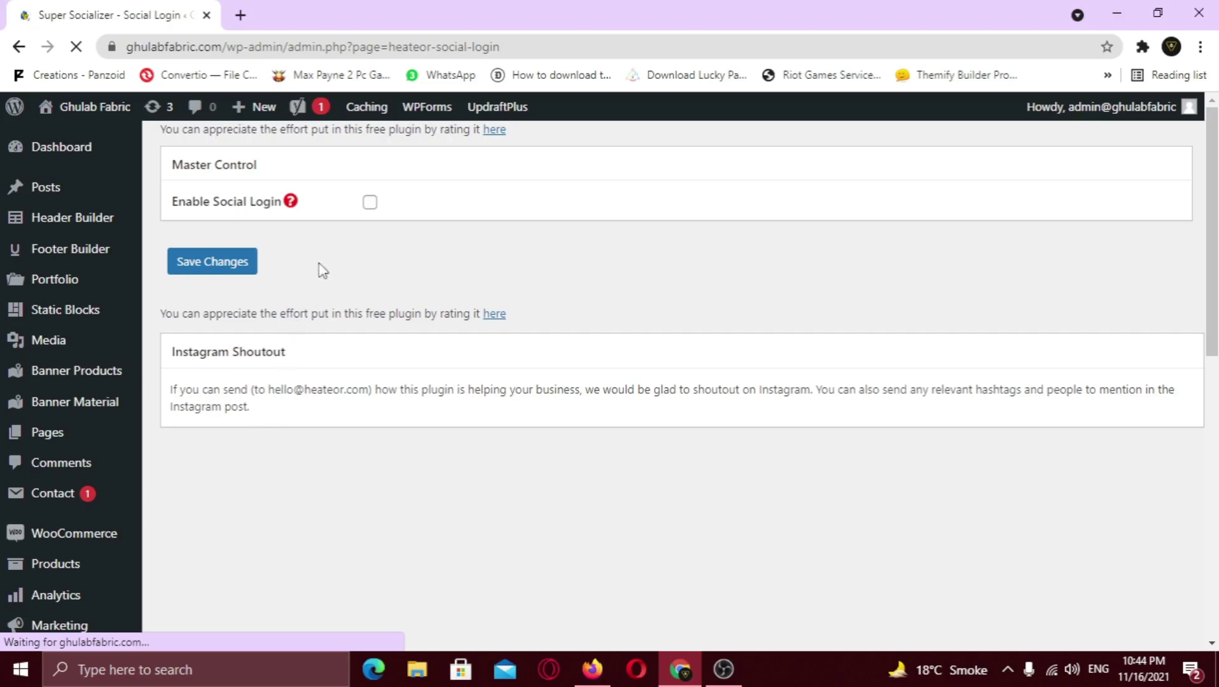
click(370, 203)
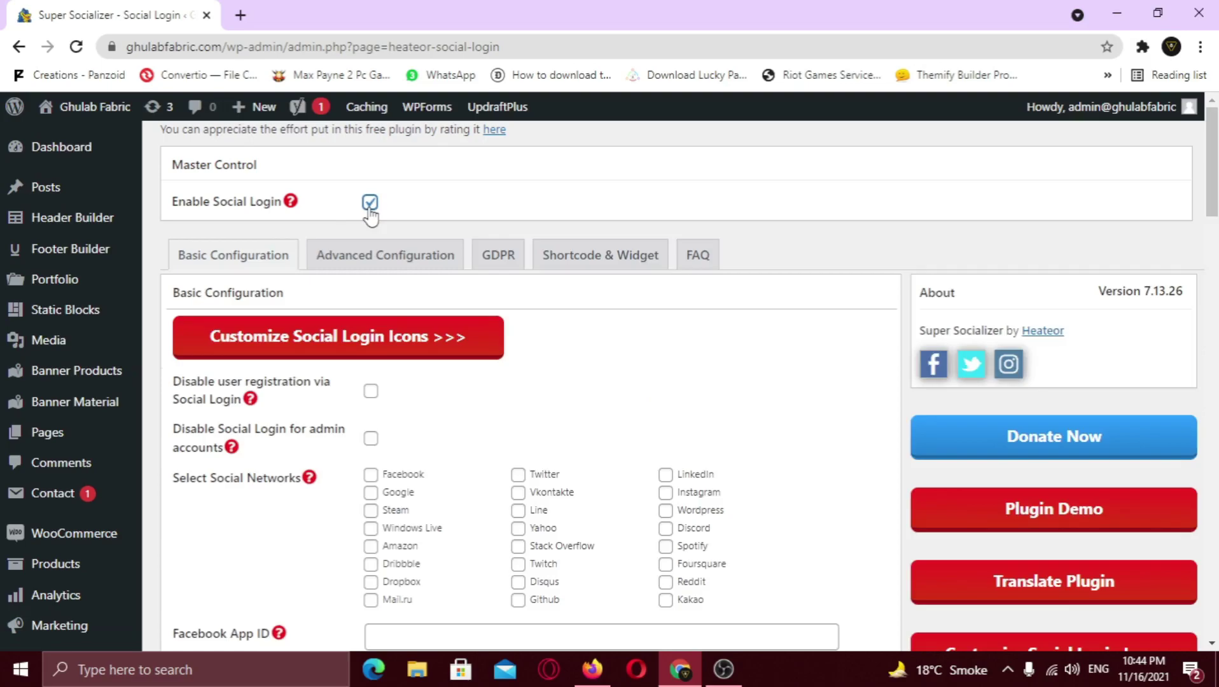
scroll(611, 325, down, 2)
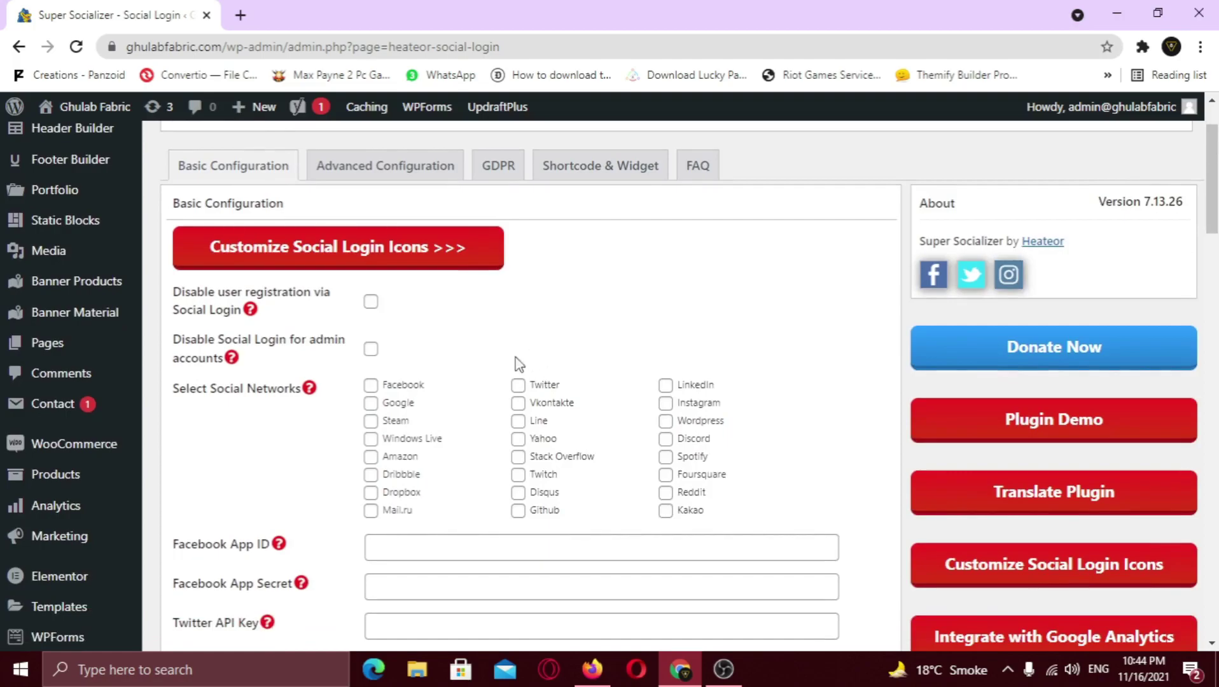
click(399, 407)
scroll(528, 402, down, 5)
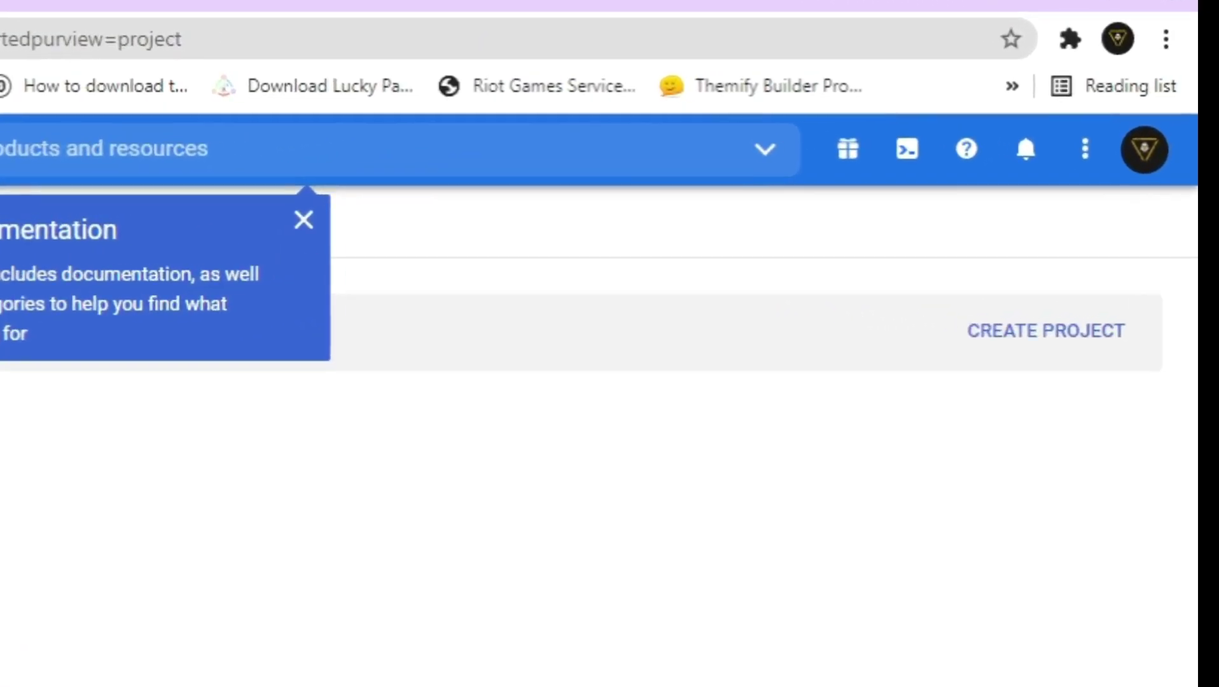
Step: Dismiss the documentation tip and create a Google Cloud project named 'Ghulab Fabric'
click(305, 221)
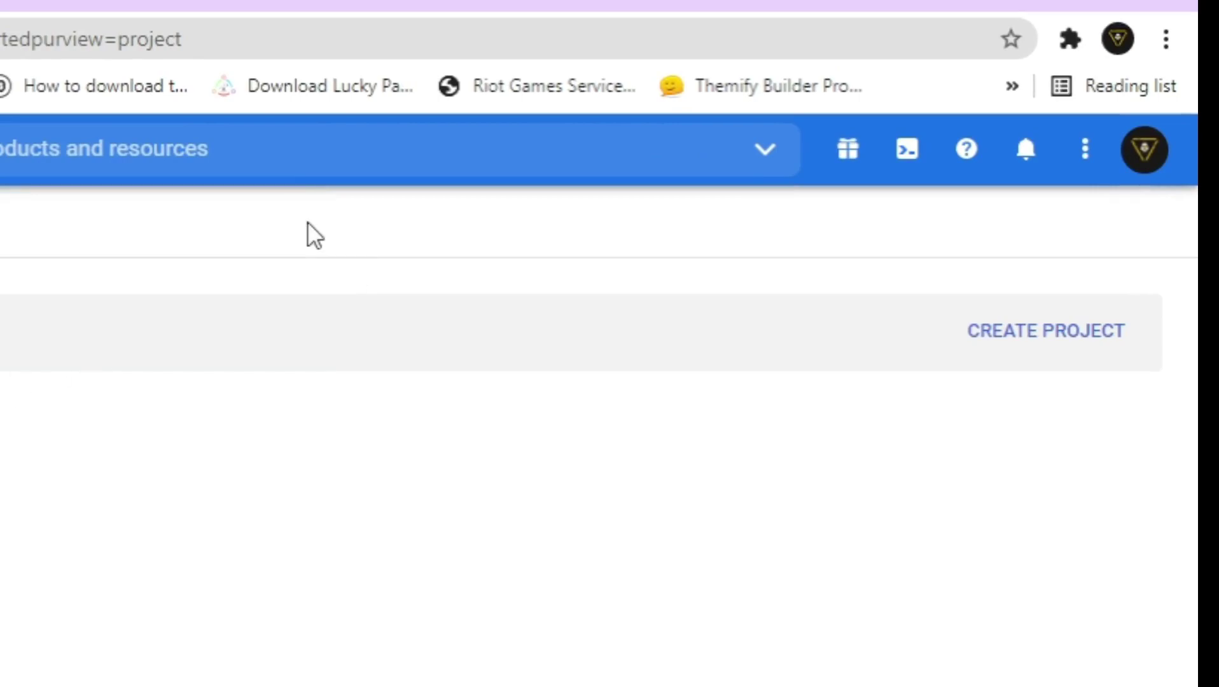
click(1030, 340)
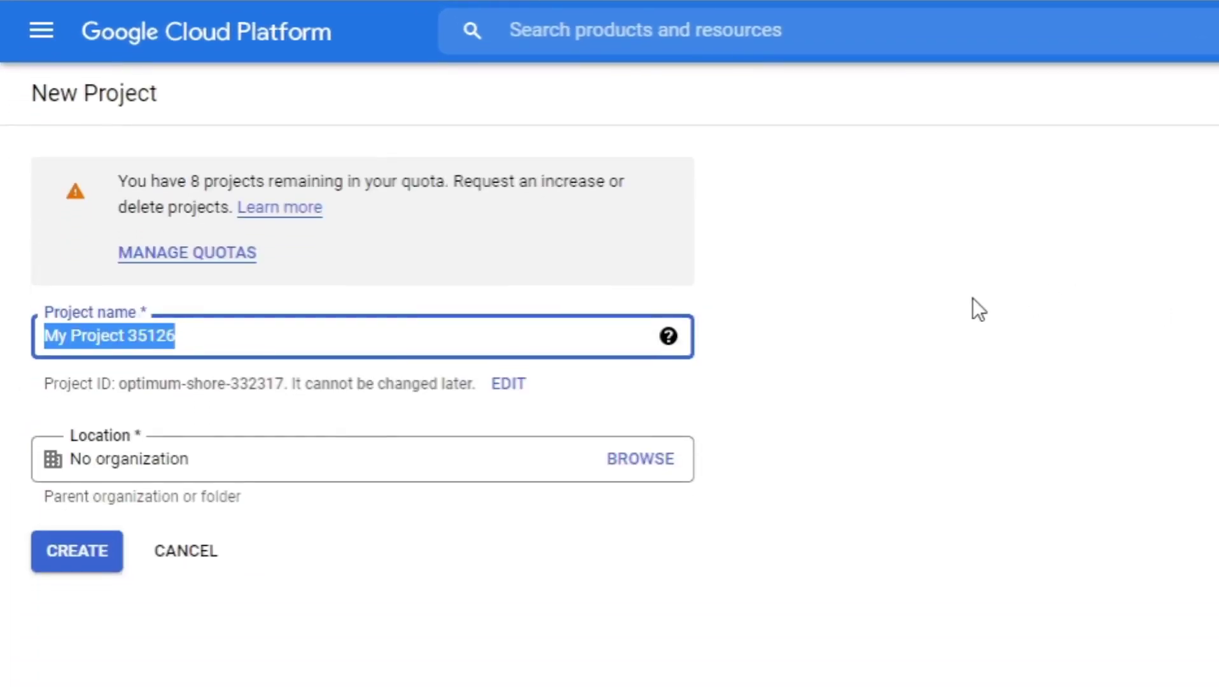
text(Ghulab Fabric)
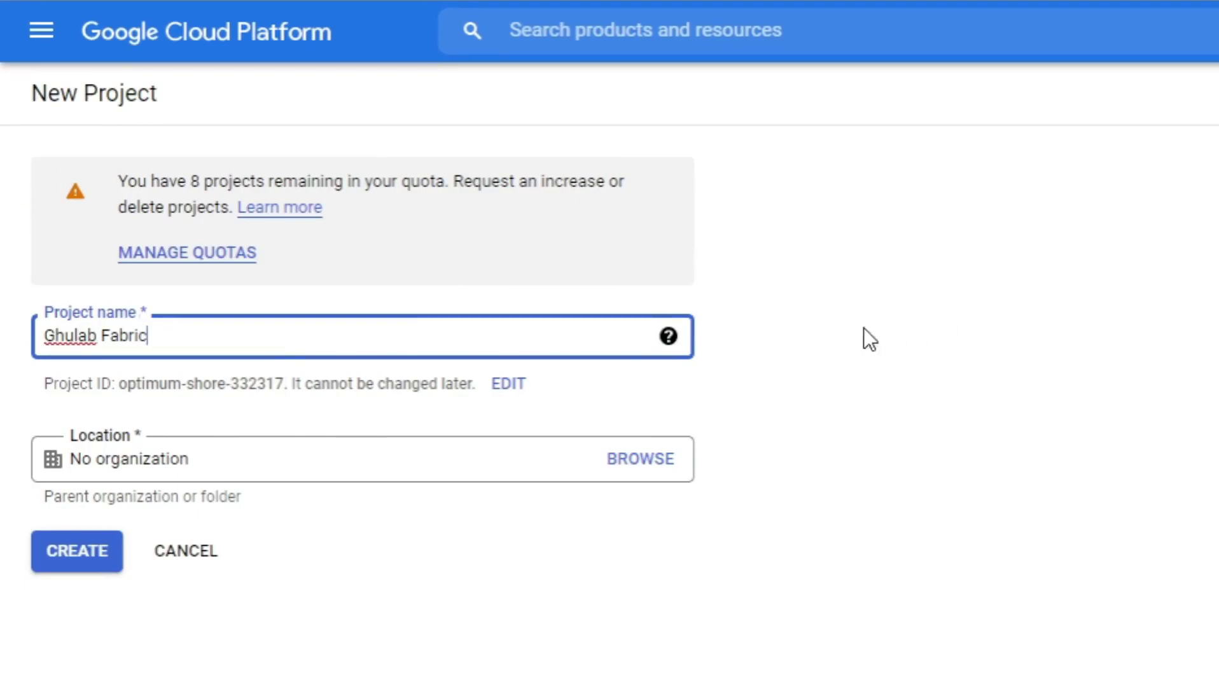
click(91, 555)
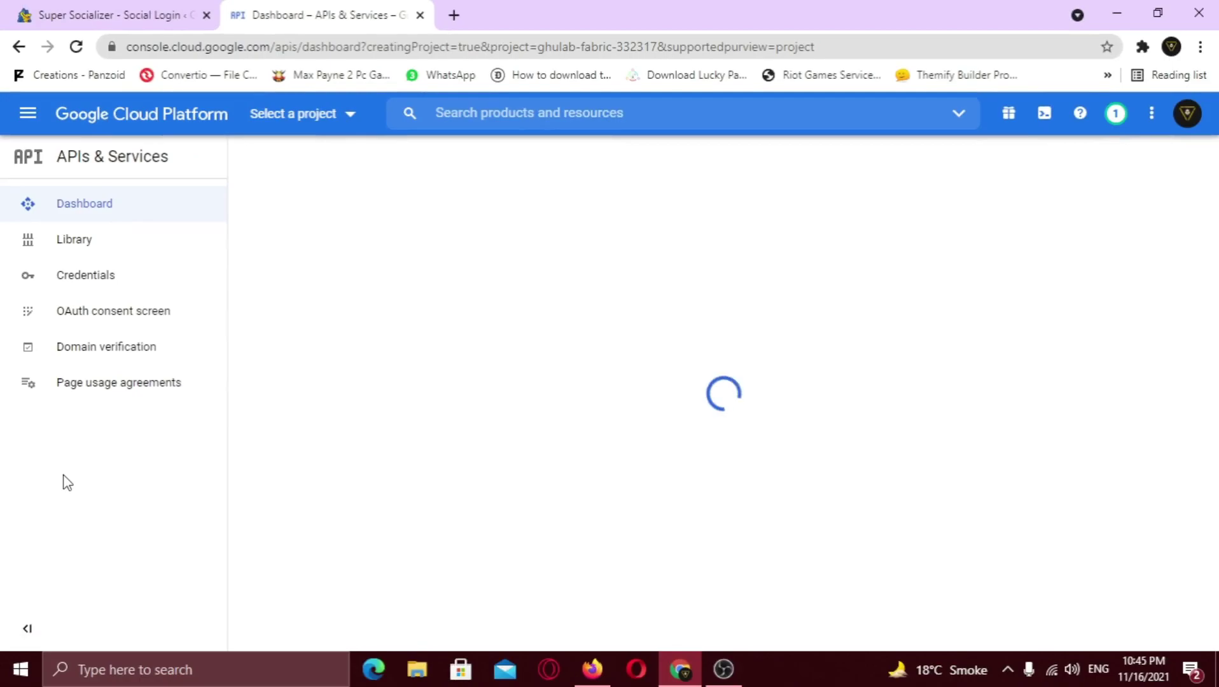
Step: Start an OAuth consent screen with the External user type
click(129, 321)
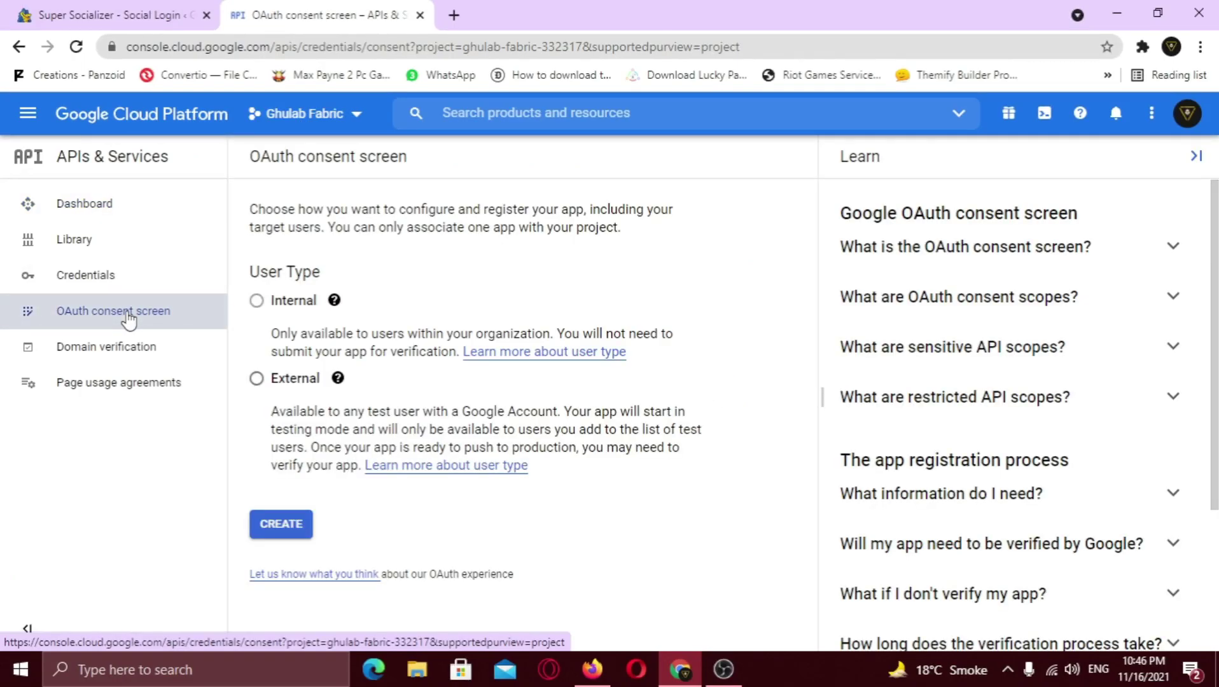
click(261, 384)
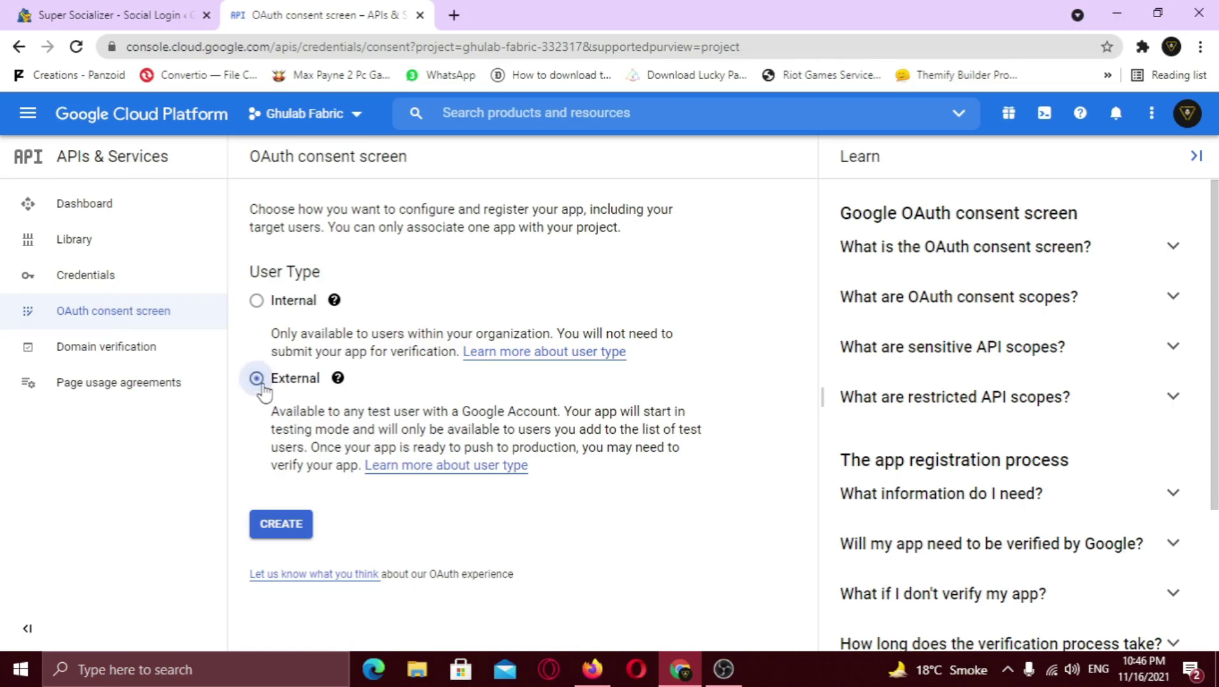
click(280, 530)
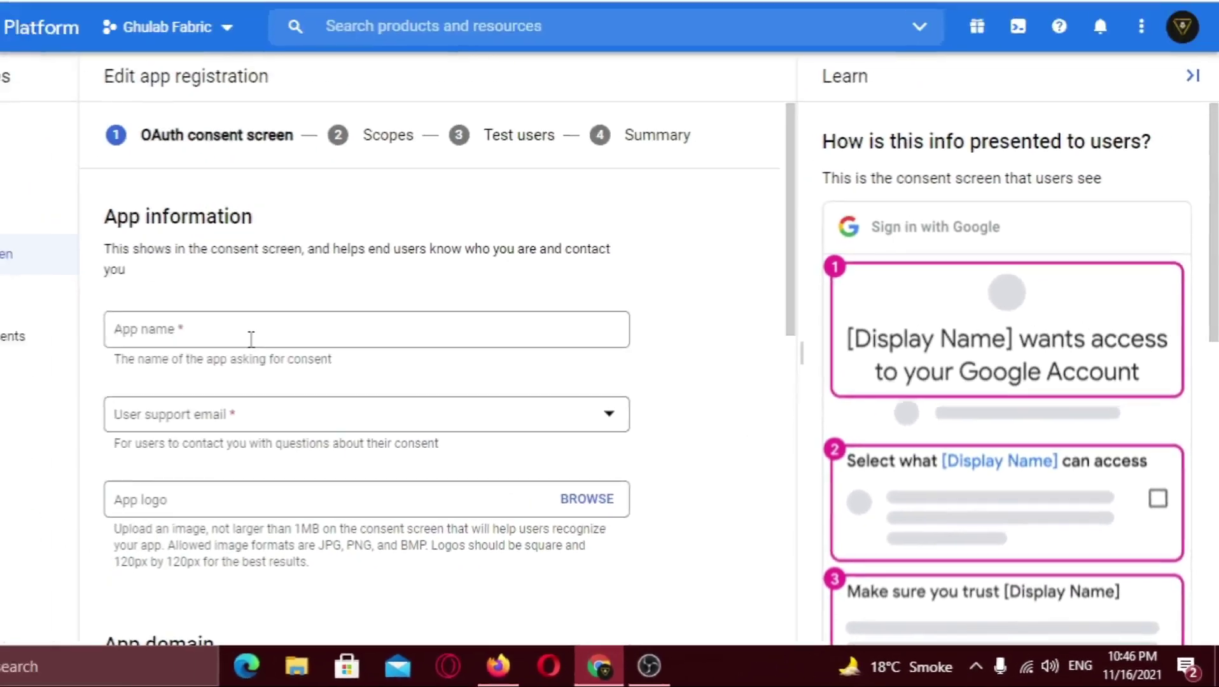
Step: Enter the app name, user support email and the site's home page link
click(375, 389)
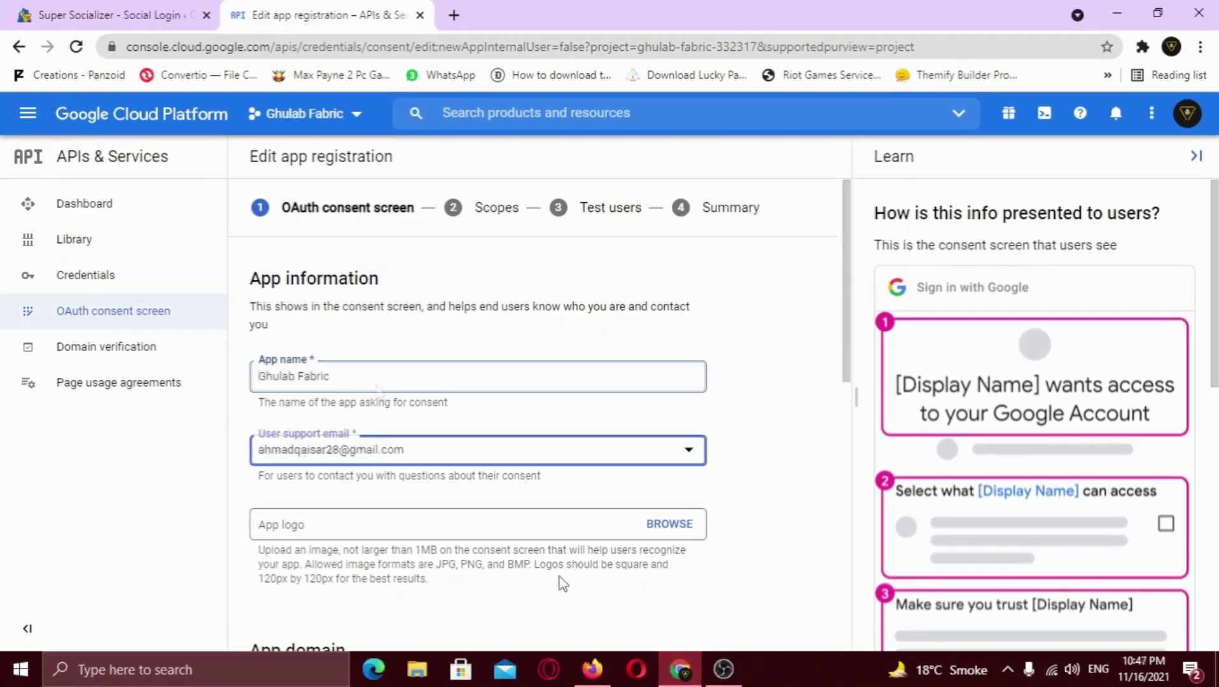
click(756, 595)
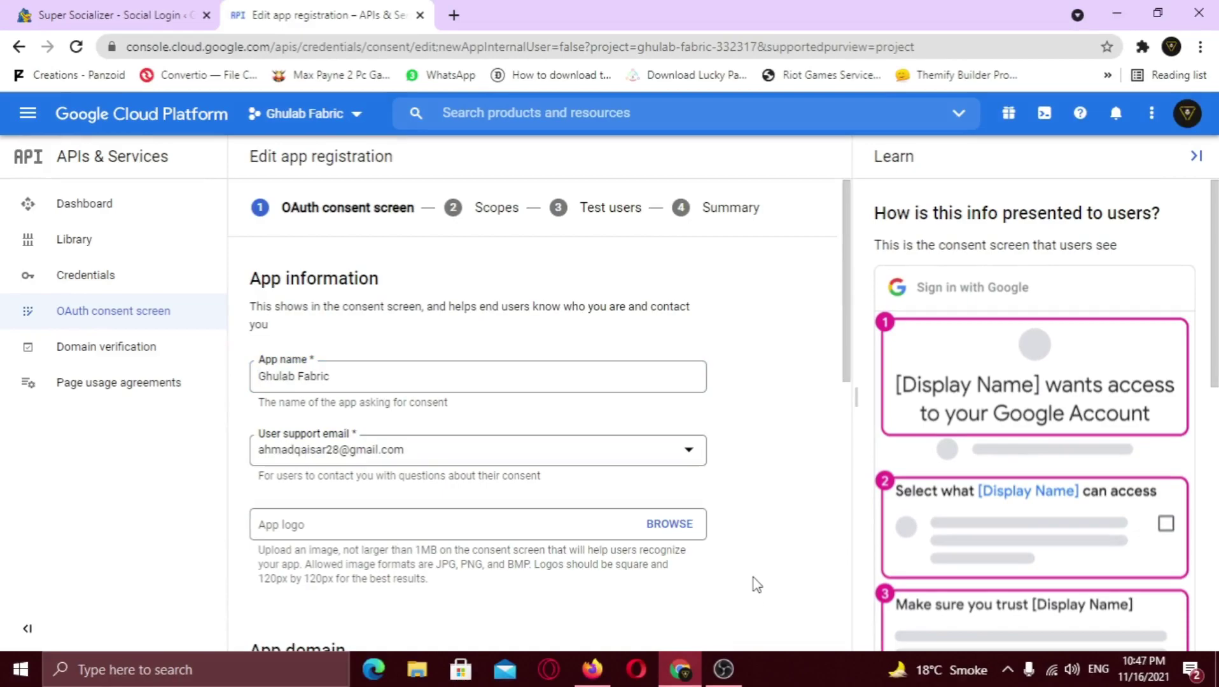
scroll(764, 624, down, 4)
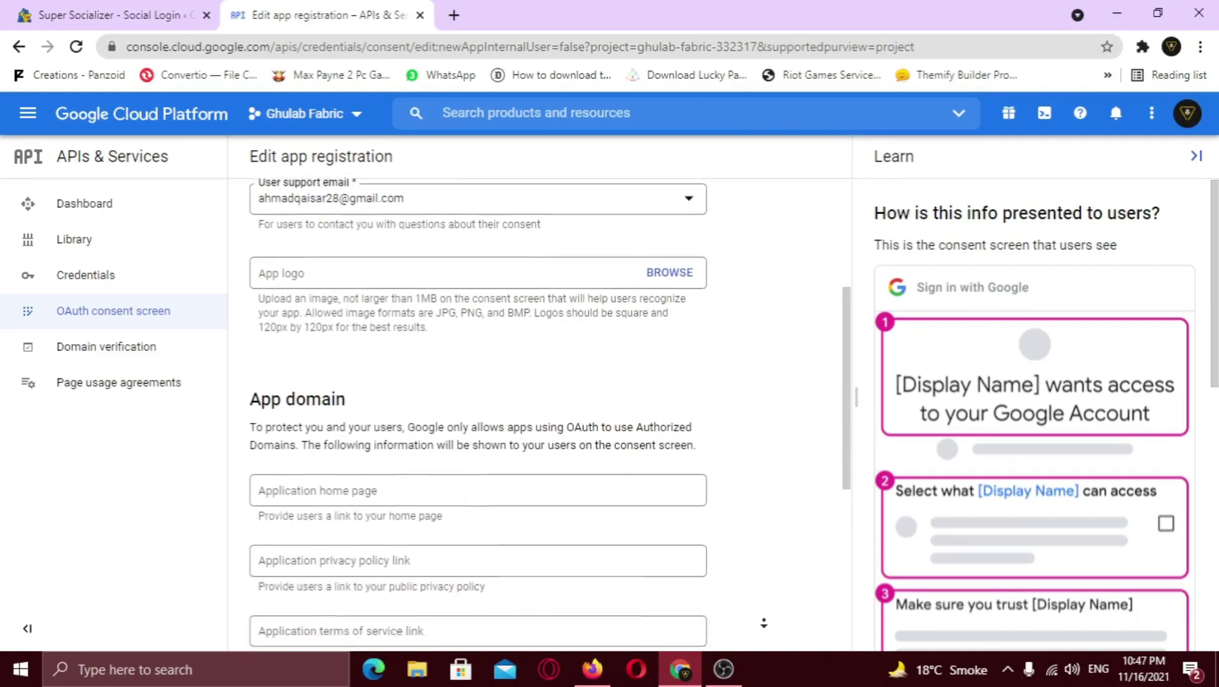
scroll(763, 624, down, 3)
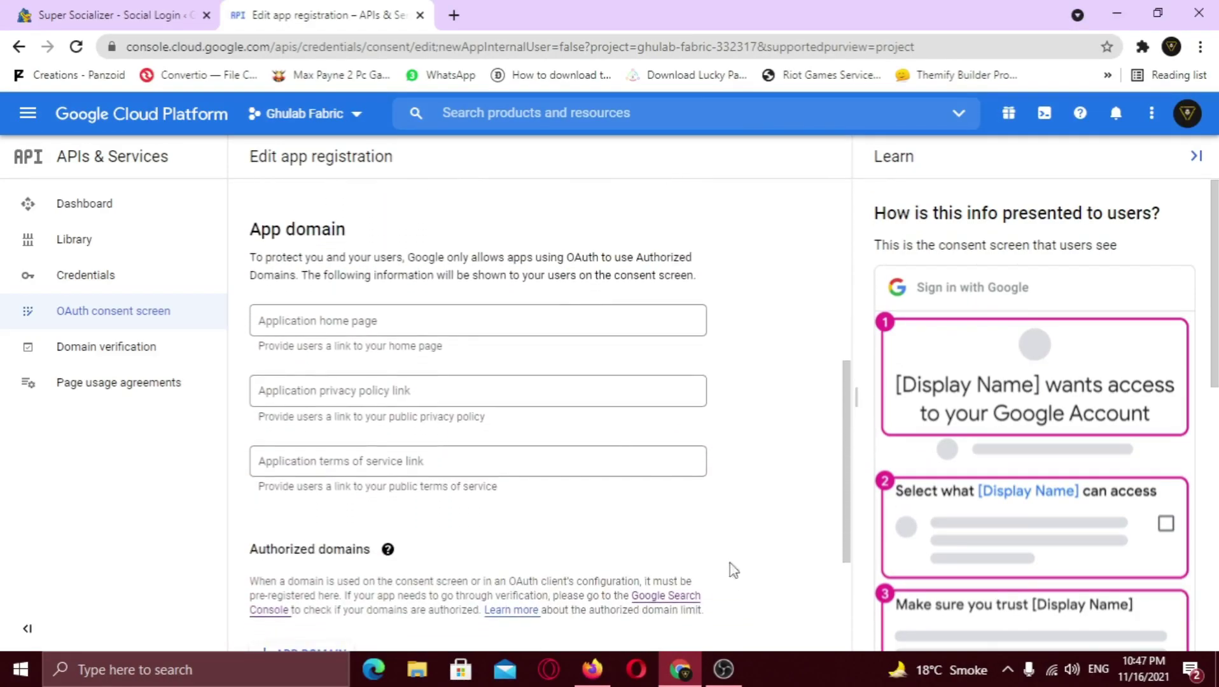
click(450, 321)
text(https://ghulabfabric.com)
click(526, 360)
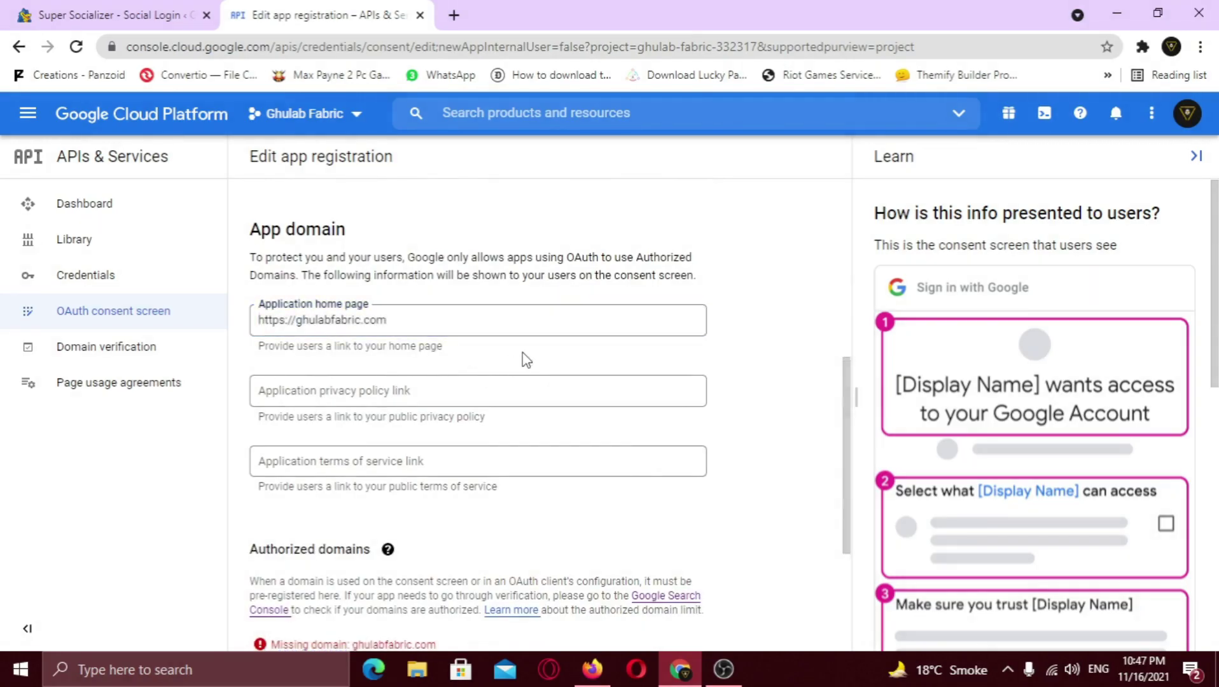
middle_click(526, 359)
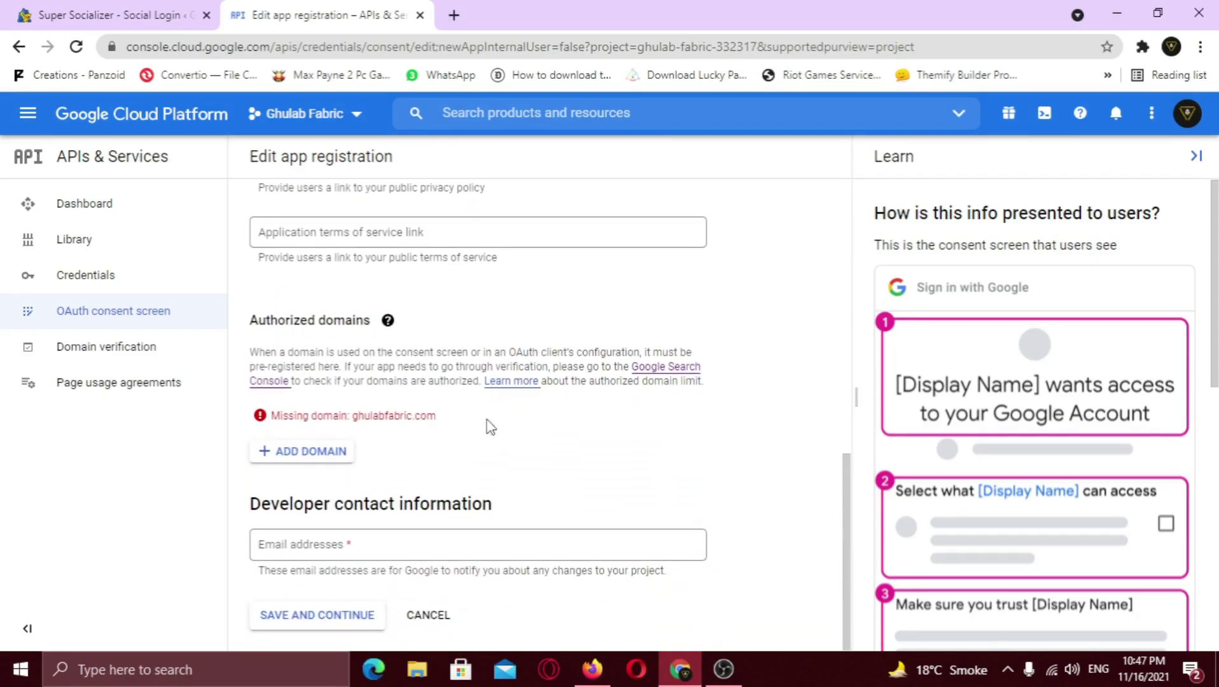
Step: Add ghulabfabric.com as an authorized domain, set the developer contact email, and save
click(321, 455)
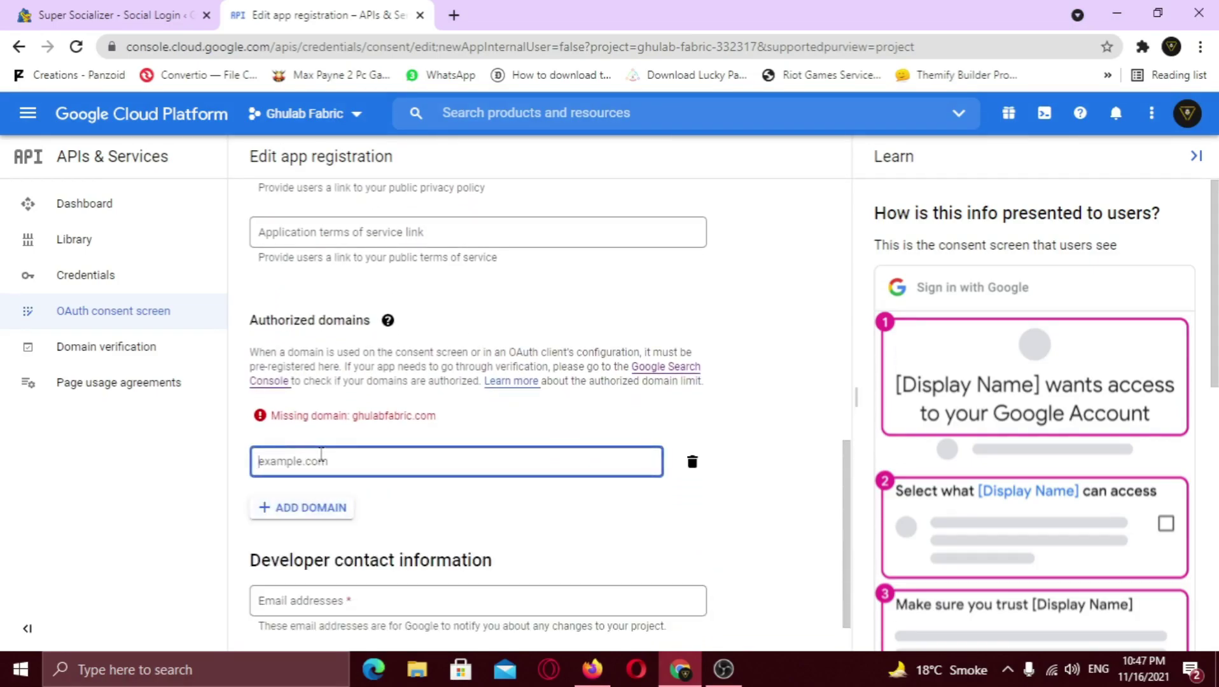
text(ghulabfabric.com)
click(449, 476)
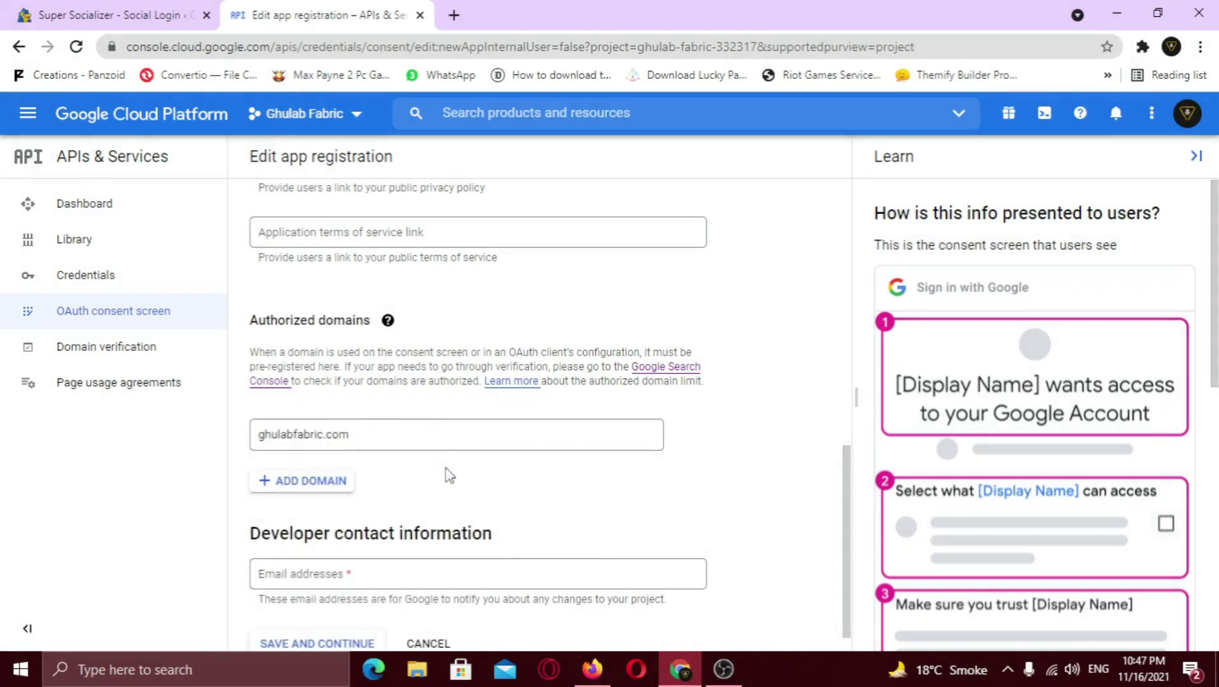
scroll(448, 490, down, 1)
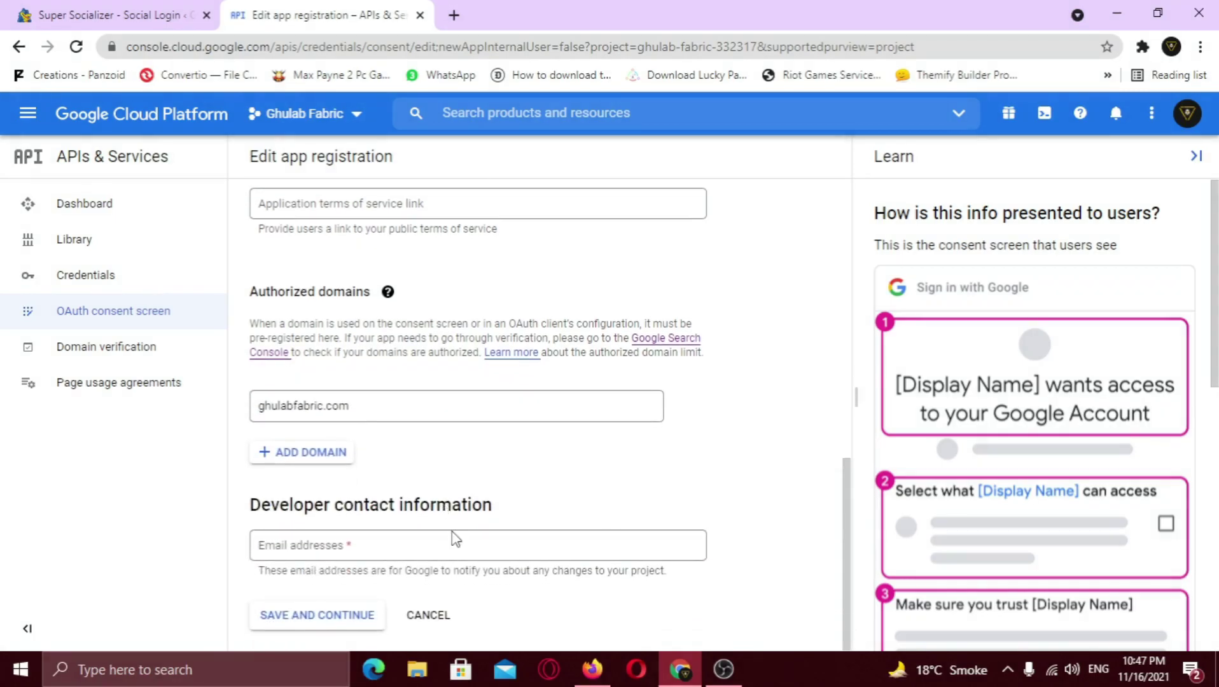
click(454, 548)
click(453, 573)
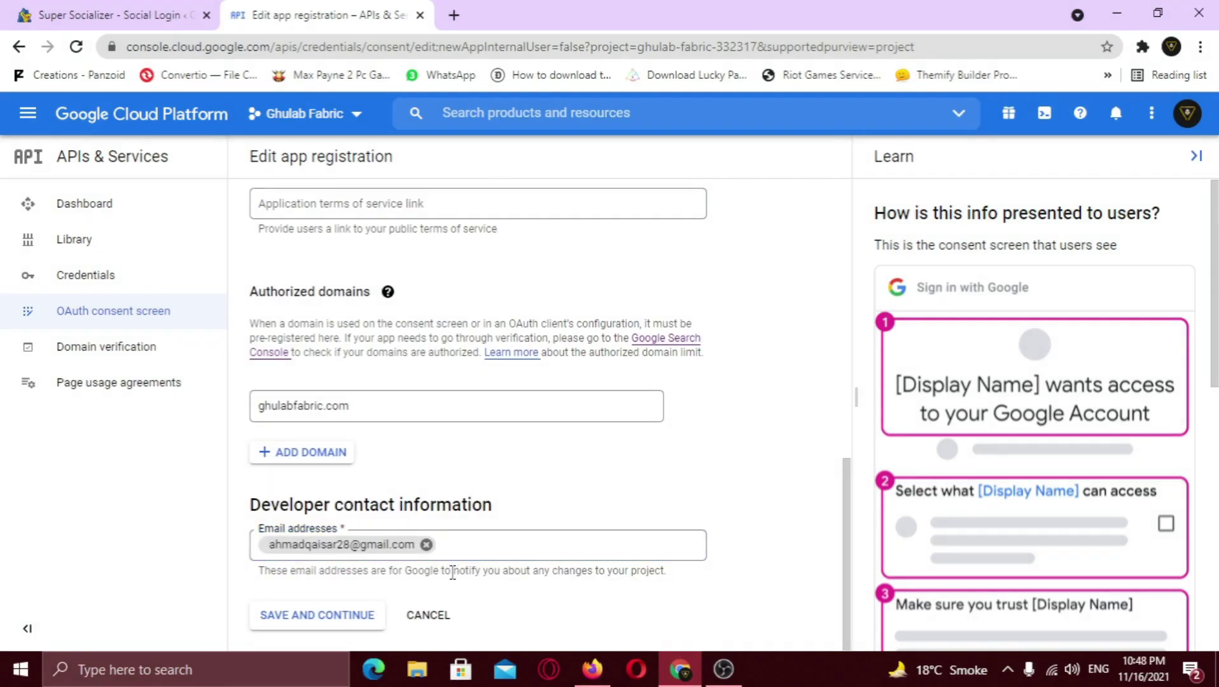
click(342, 623)
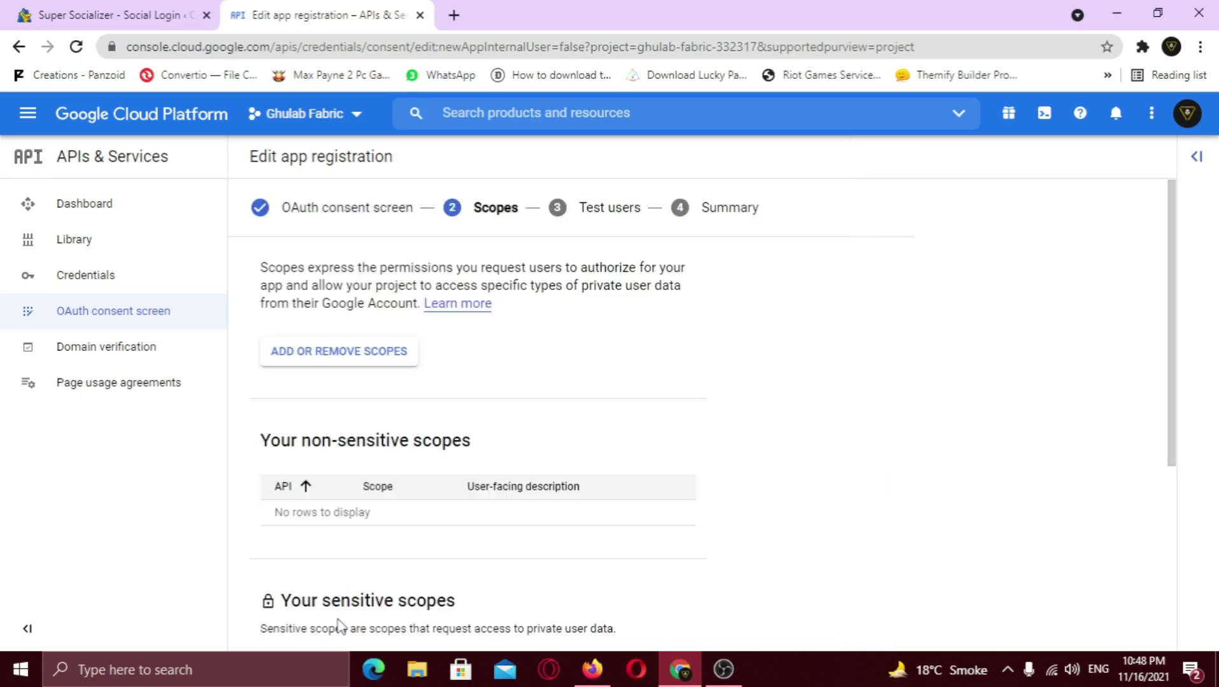
Step: Continue through Scopes and Test users to the summary, then return to the consent screen dashboard
scroll(748, 534, down, 4)
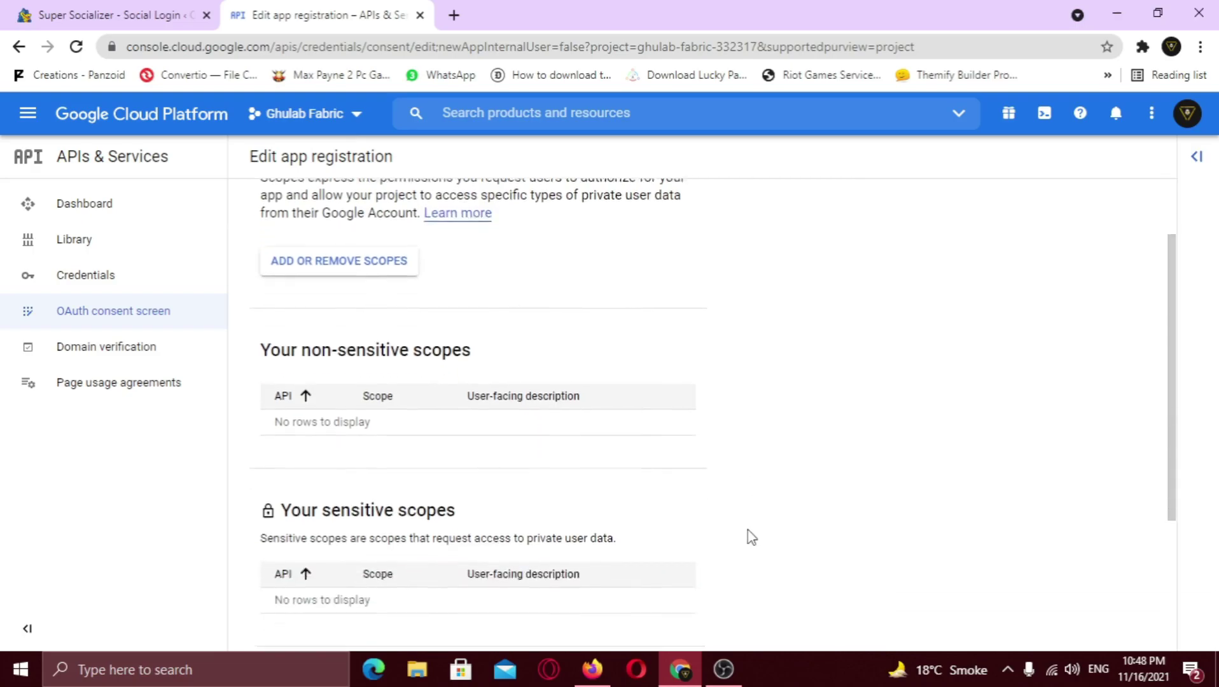
scroll(748, 529, down, 1)
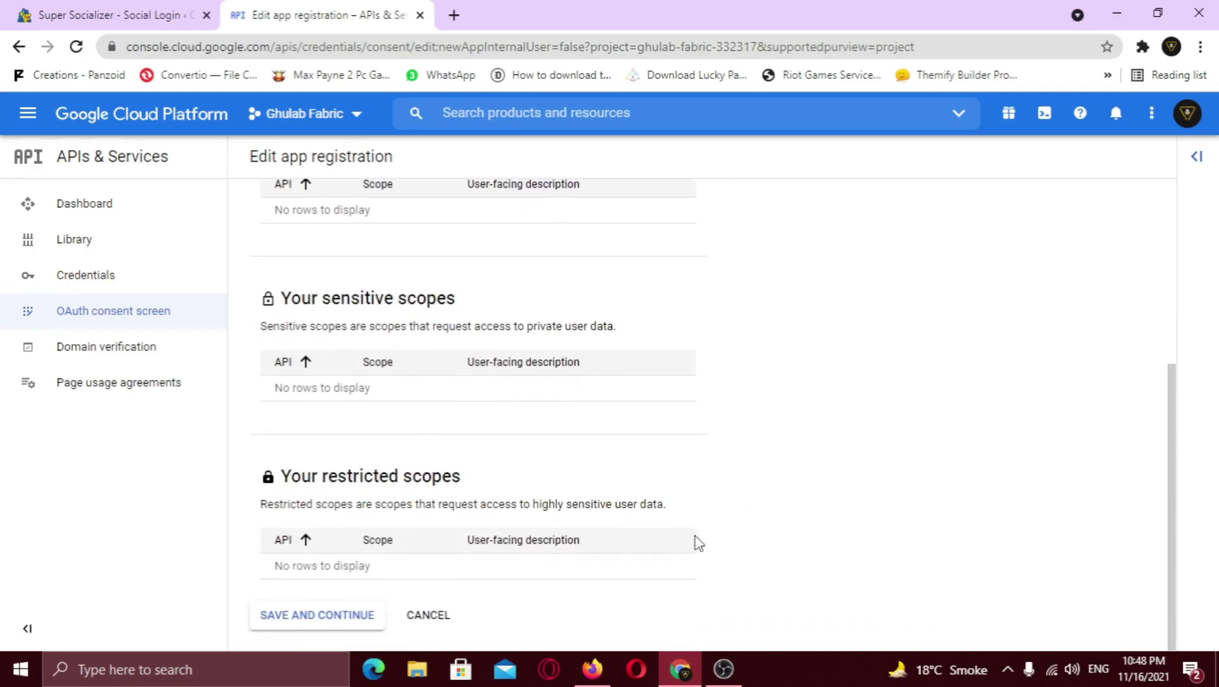
click(341, 622)
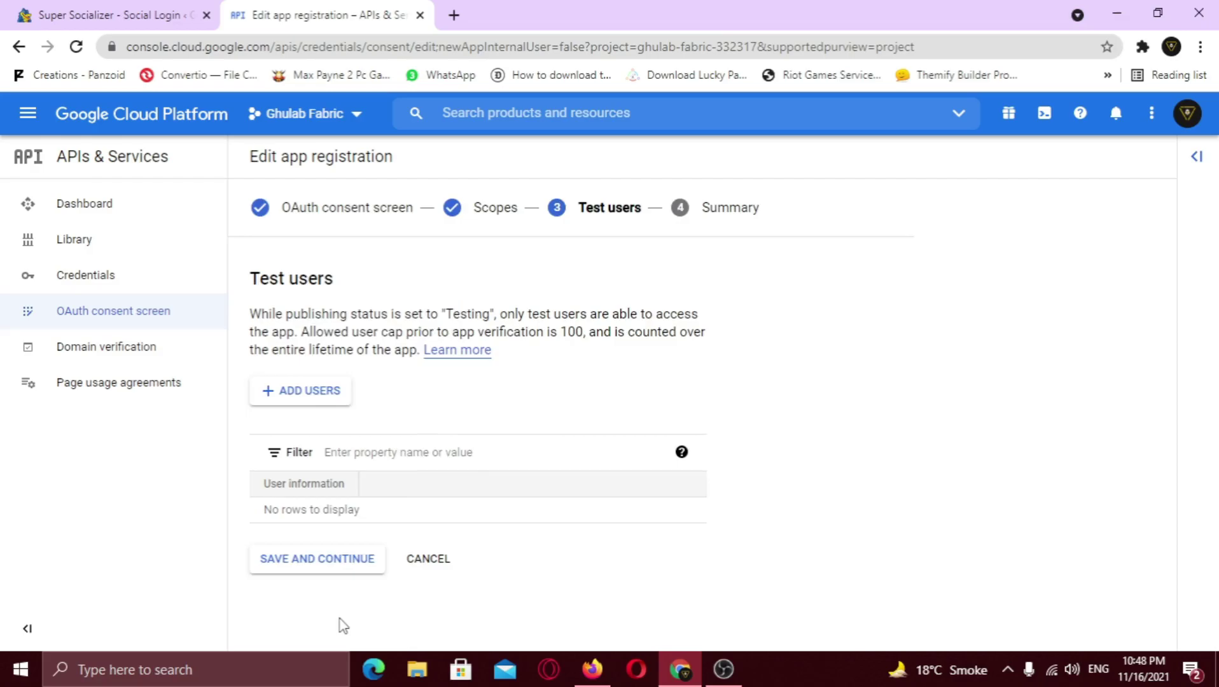
click(320, 564)
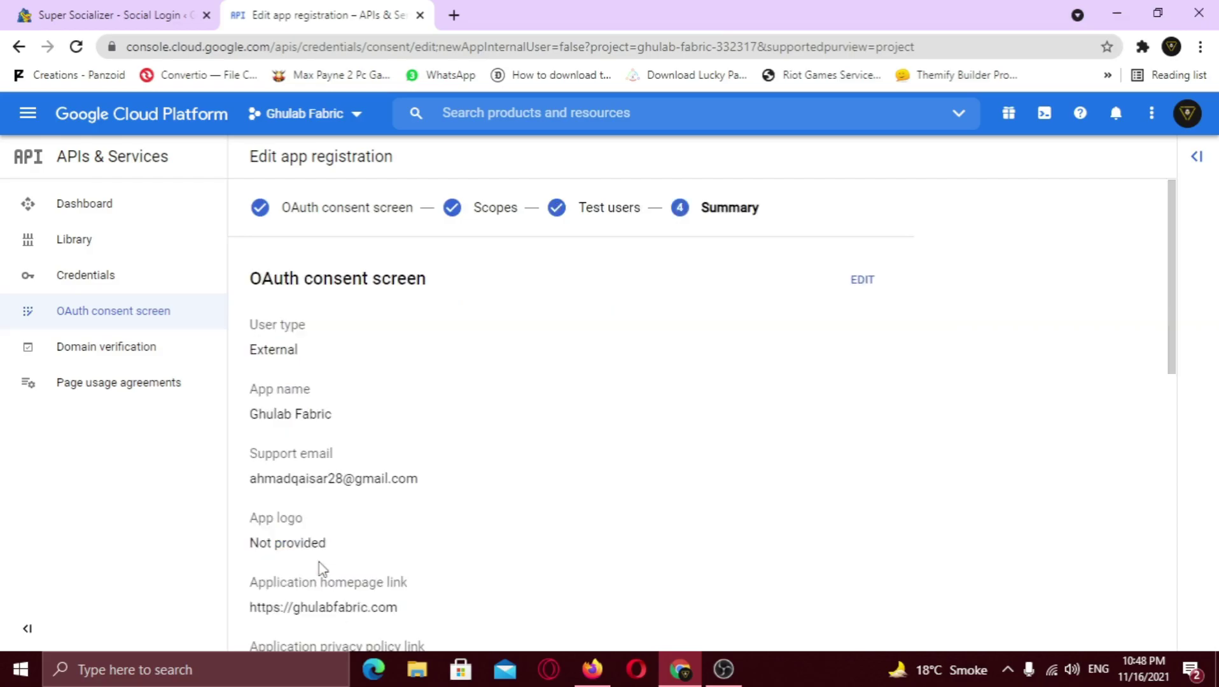
scroll(323, 566, down, 6)
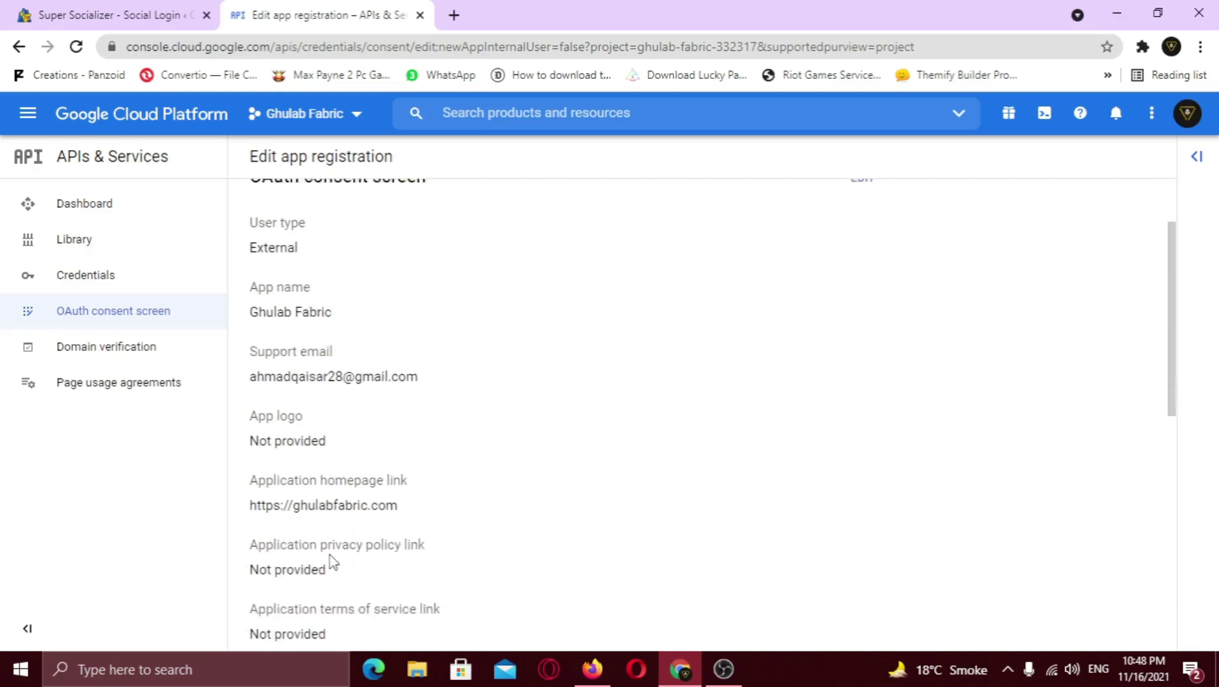
scroll(331, 562, down, 1)
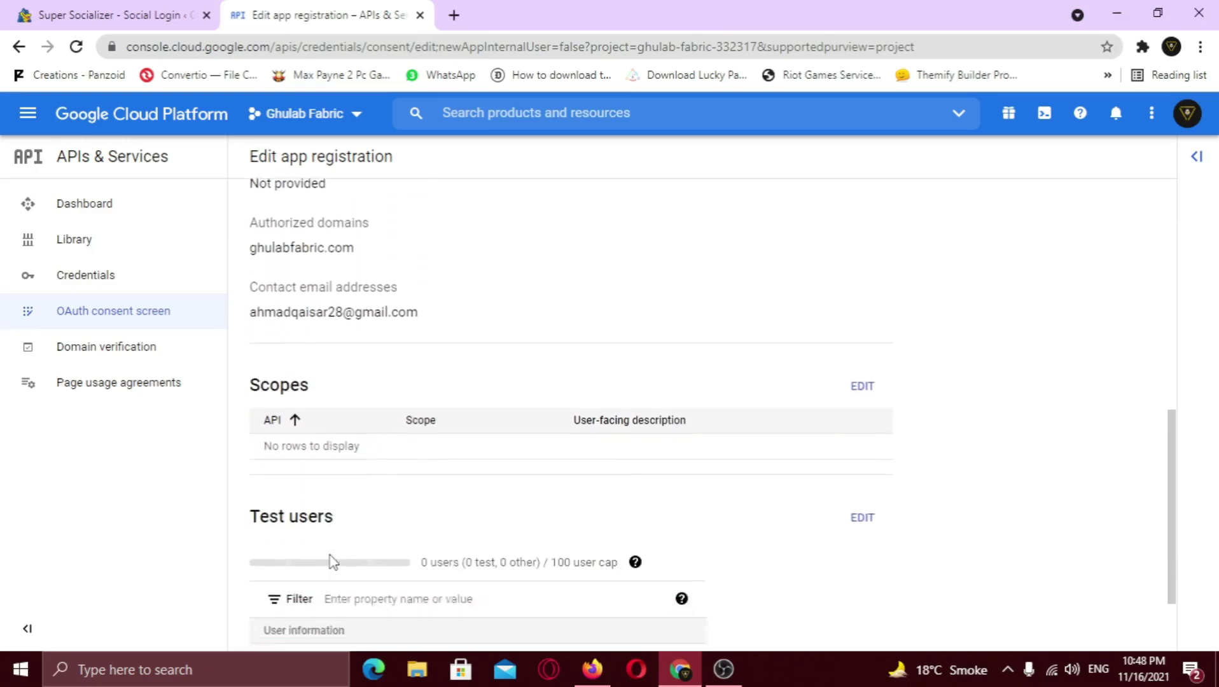
scroll(332, 563, down, 2)
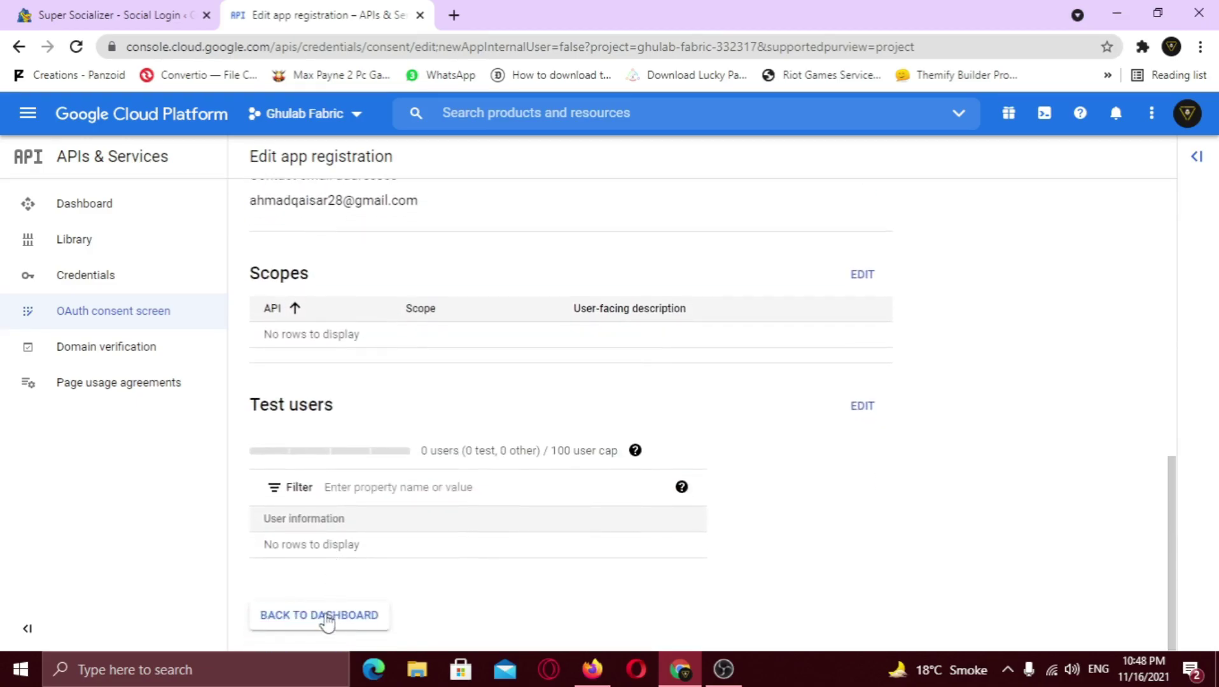
click(321, 616)
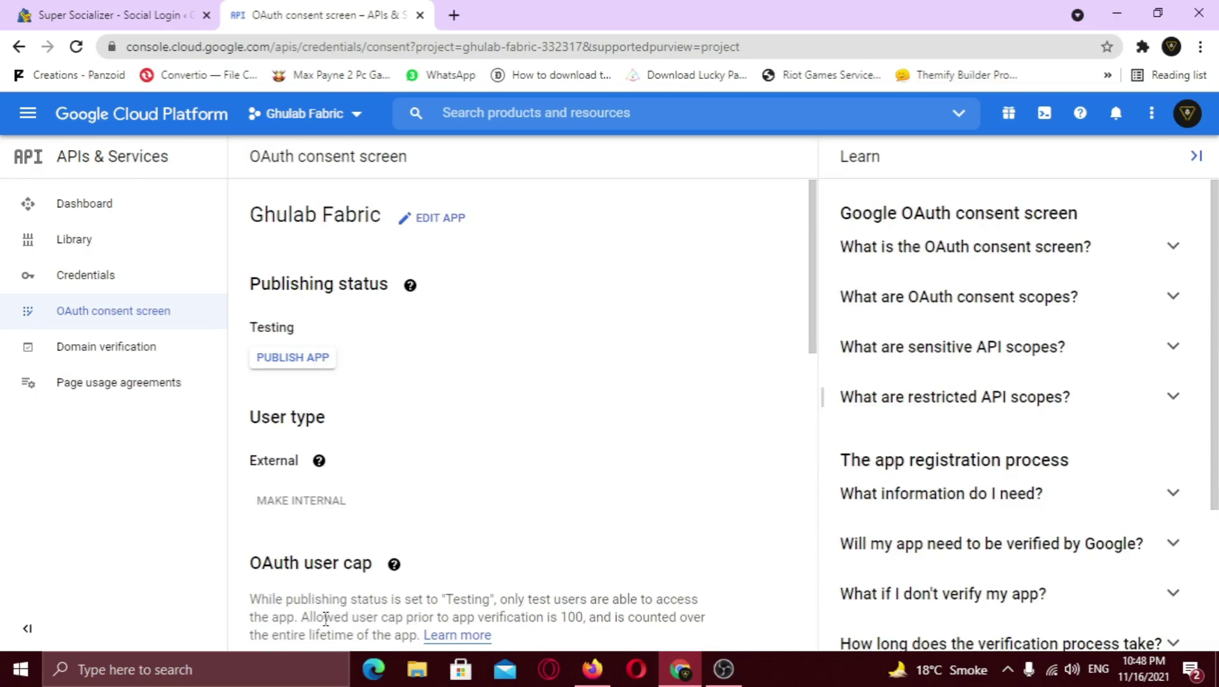
Step: Publish the consent screen app to production and confirm
click(310, 363)
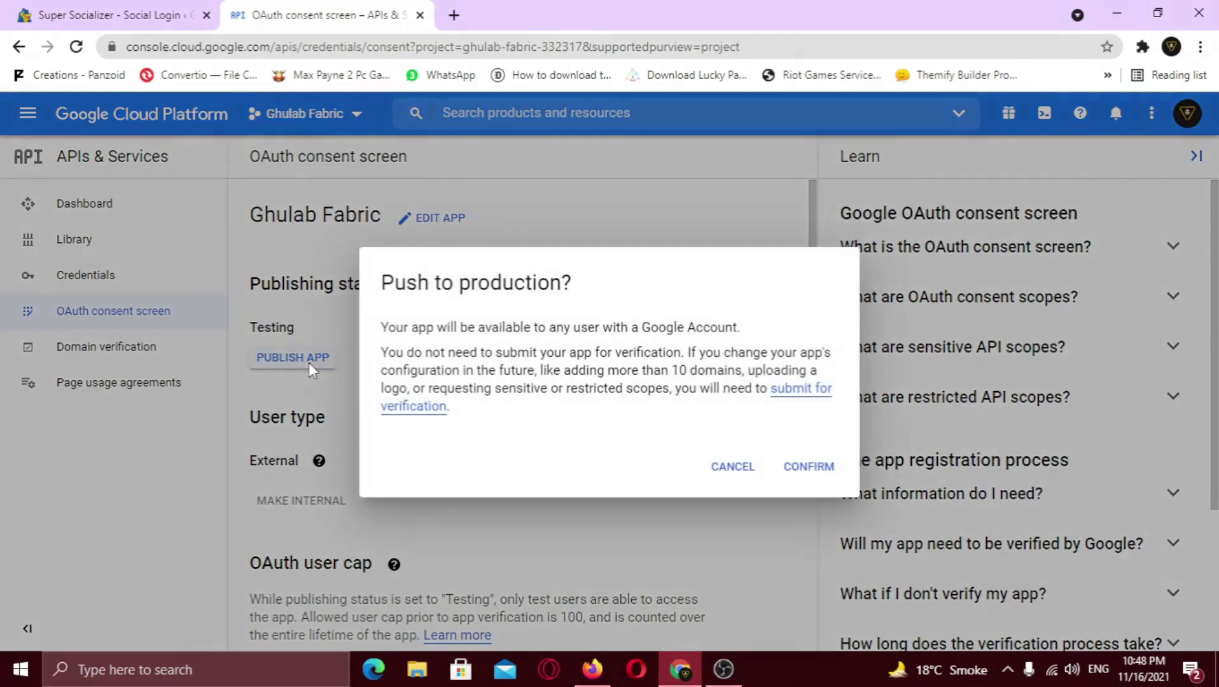
click(808, 467)
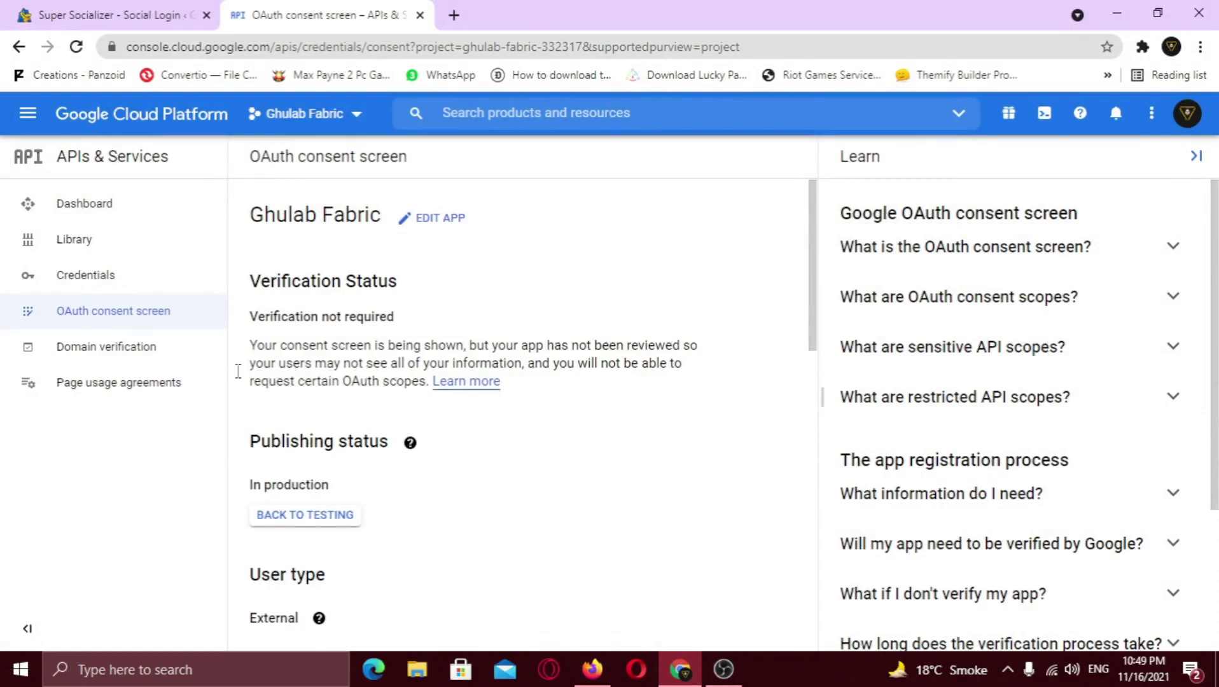
click(135, 291)
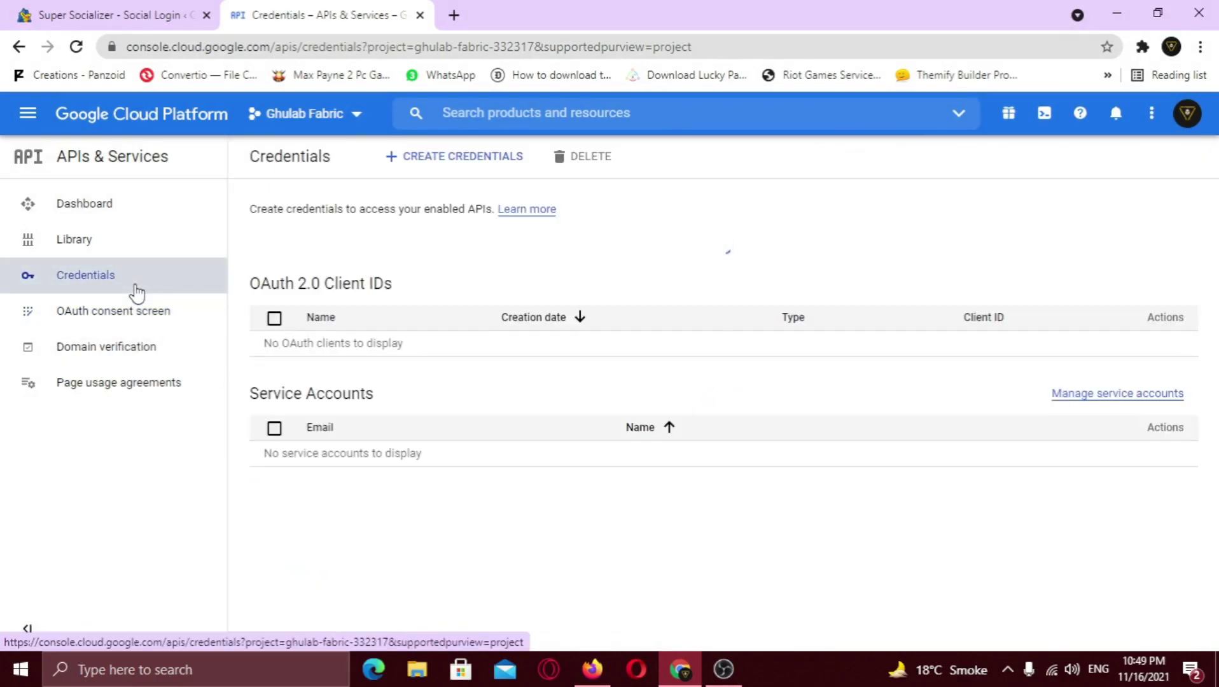
click(460, 160)
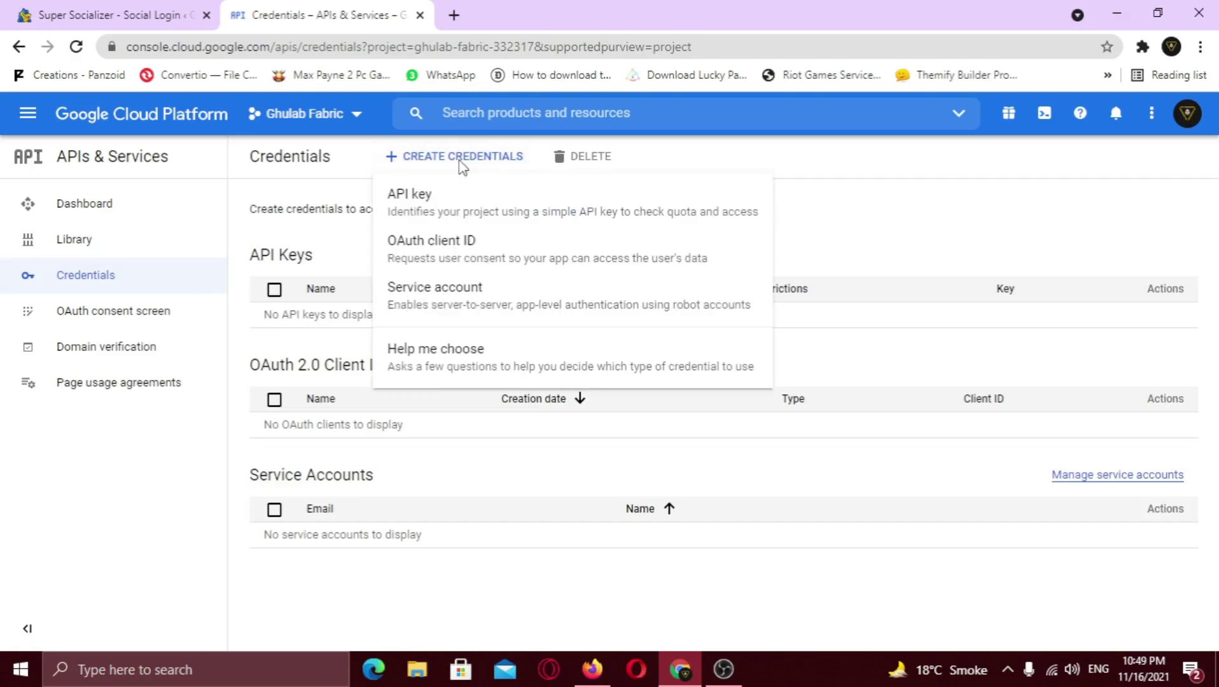
click(447, 249)
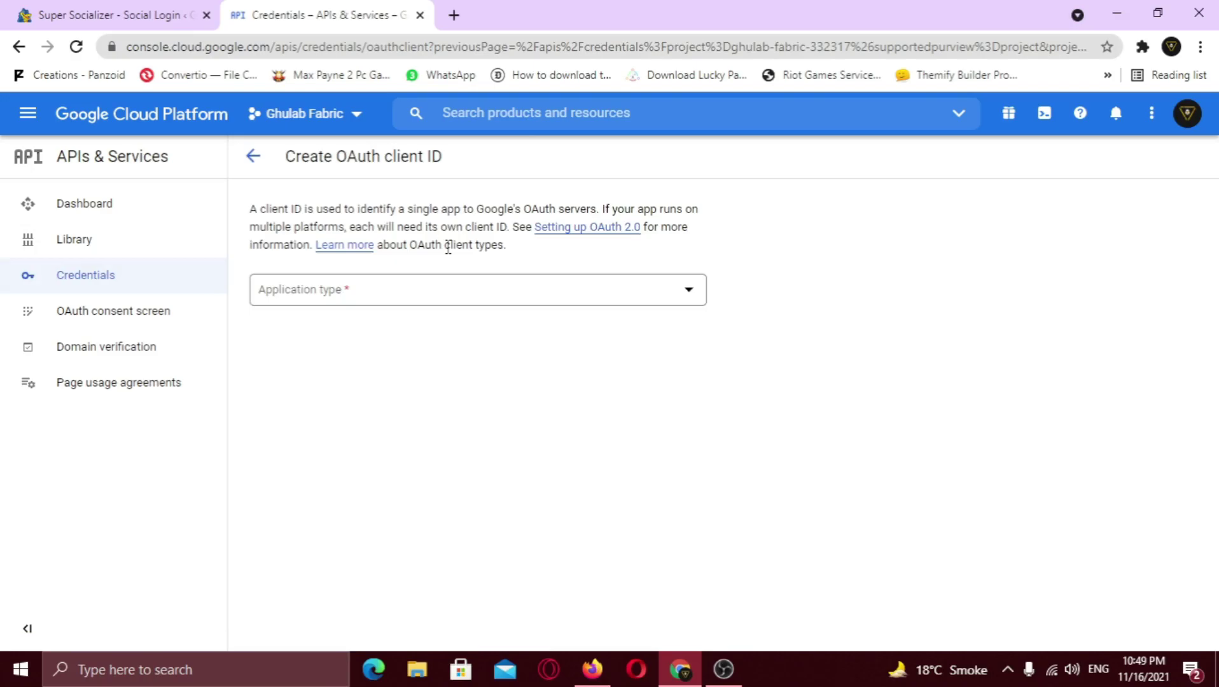
click(412, 300)
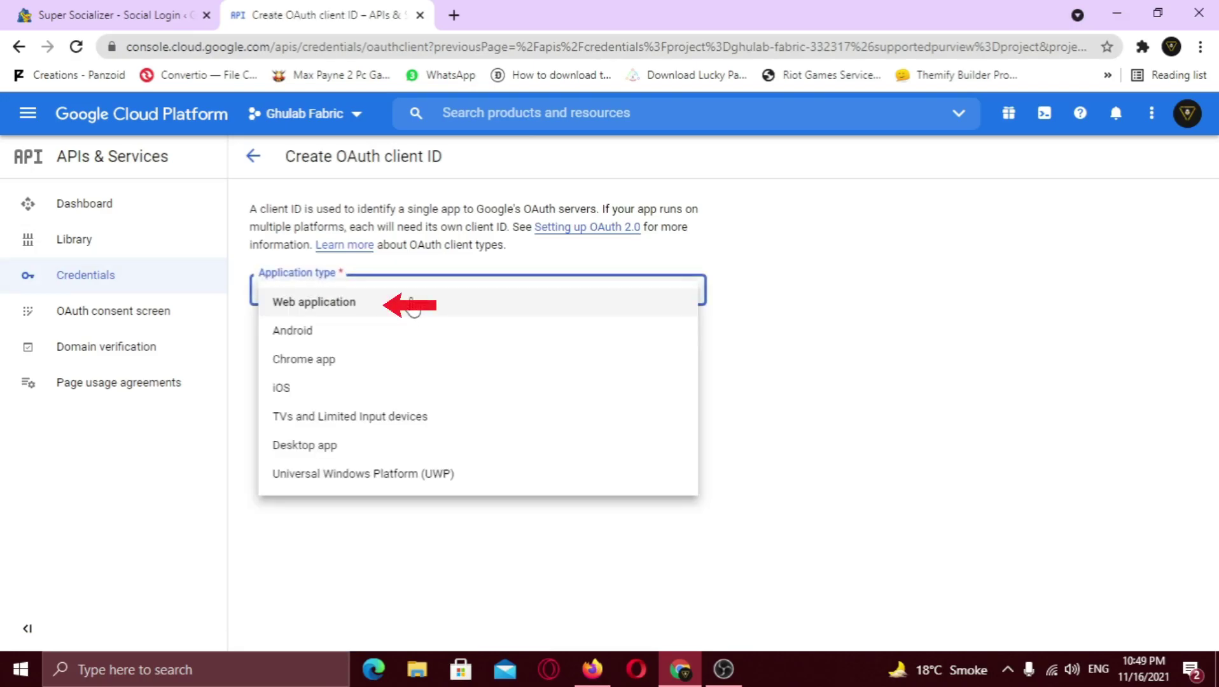
click(414, 304)
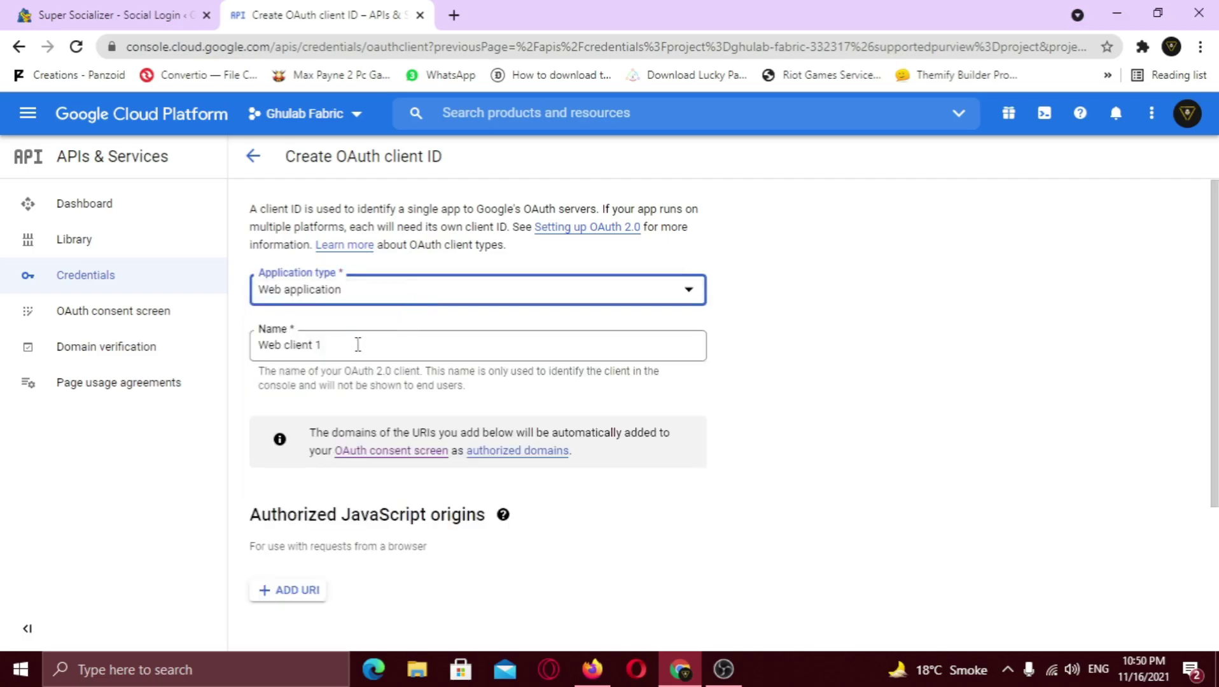
scroll(364, 401, down, 2)
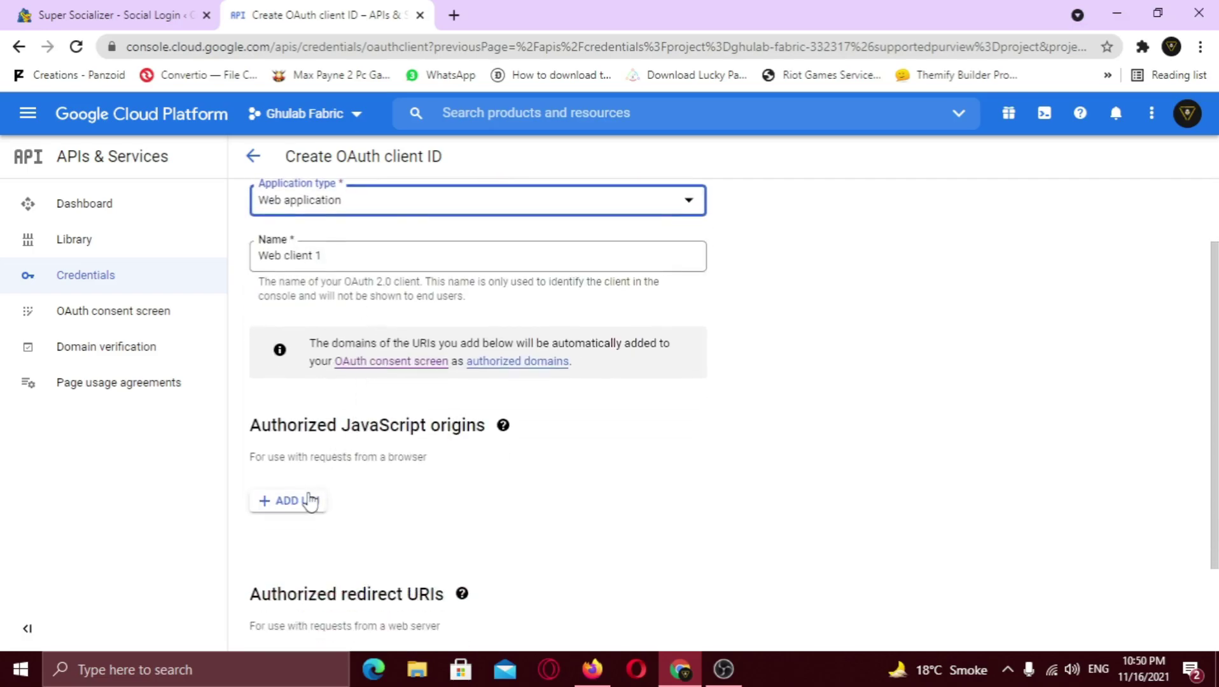
scroll(365, 507, down, 2)
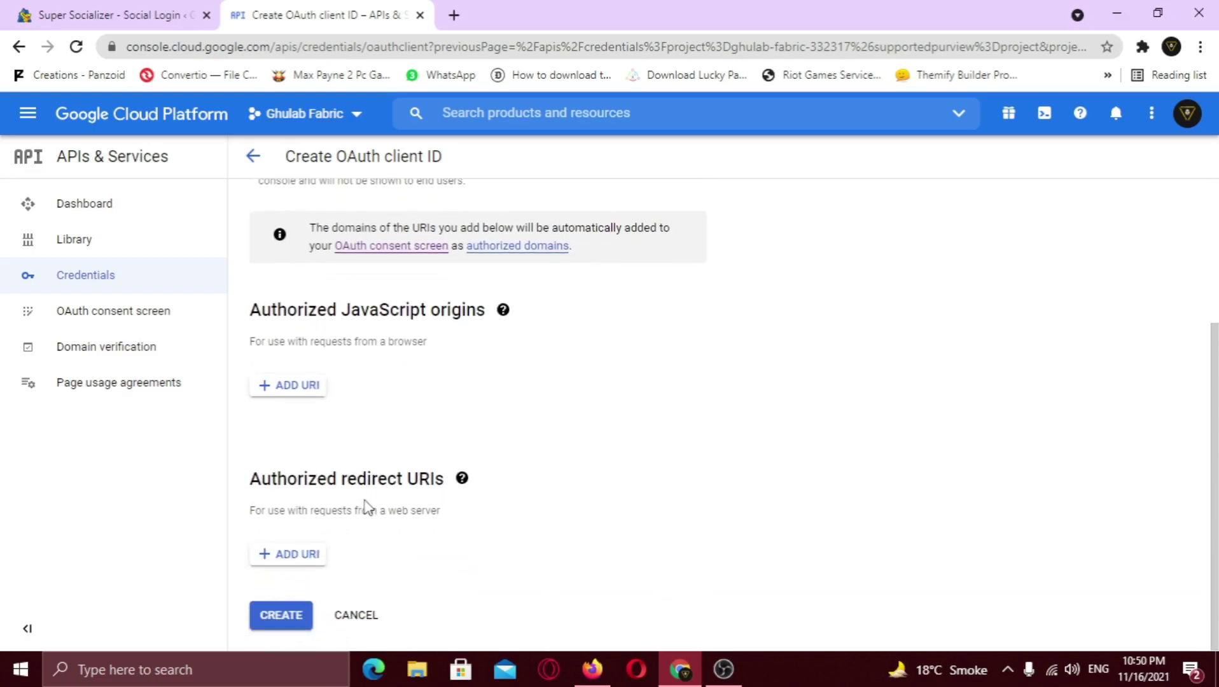
click(297, 557)
text(https://ghulabfabric.com)
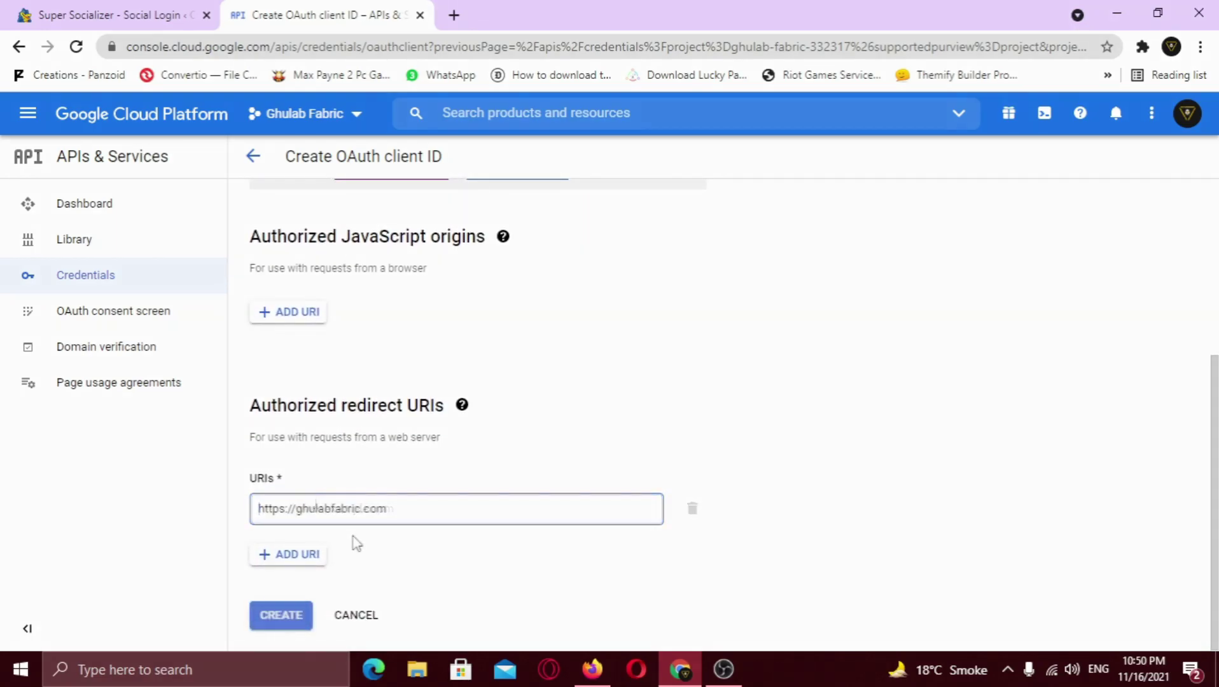
click(281, 616)
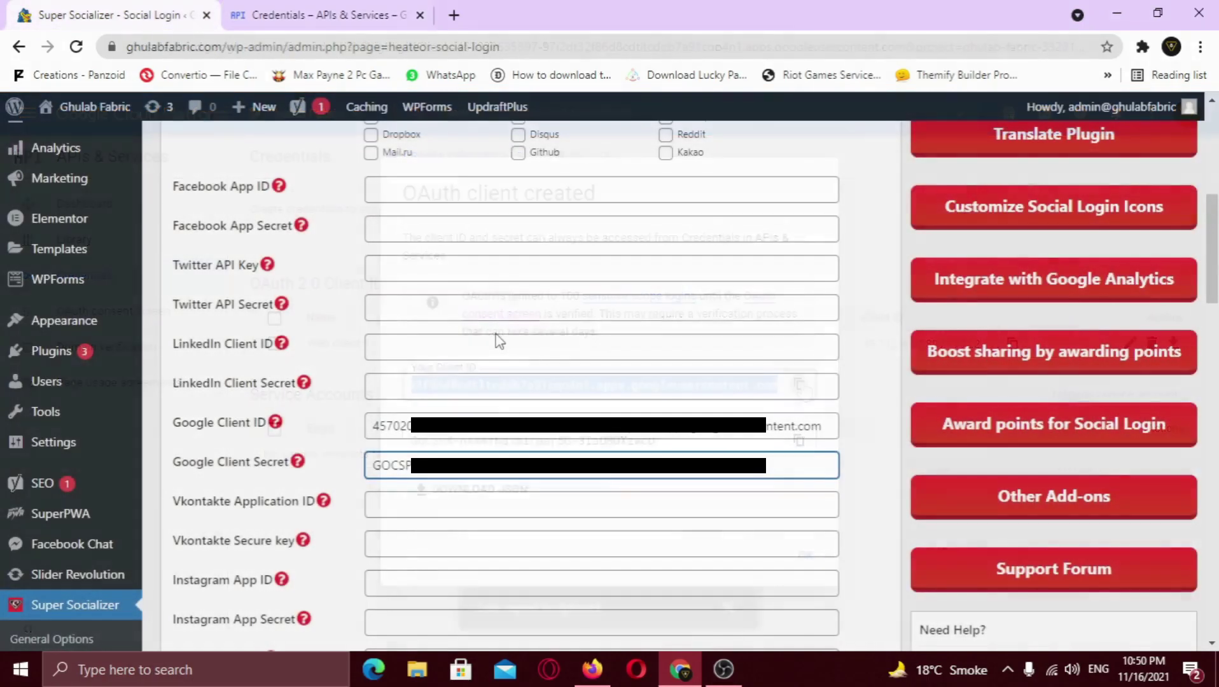
Step: Save the Google client ID and secret in Super Socializer's login settings
scroll(500, 342, down, 13)
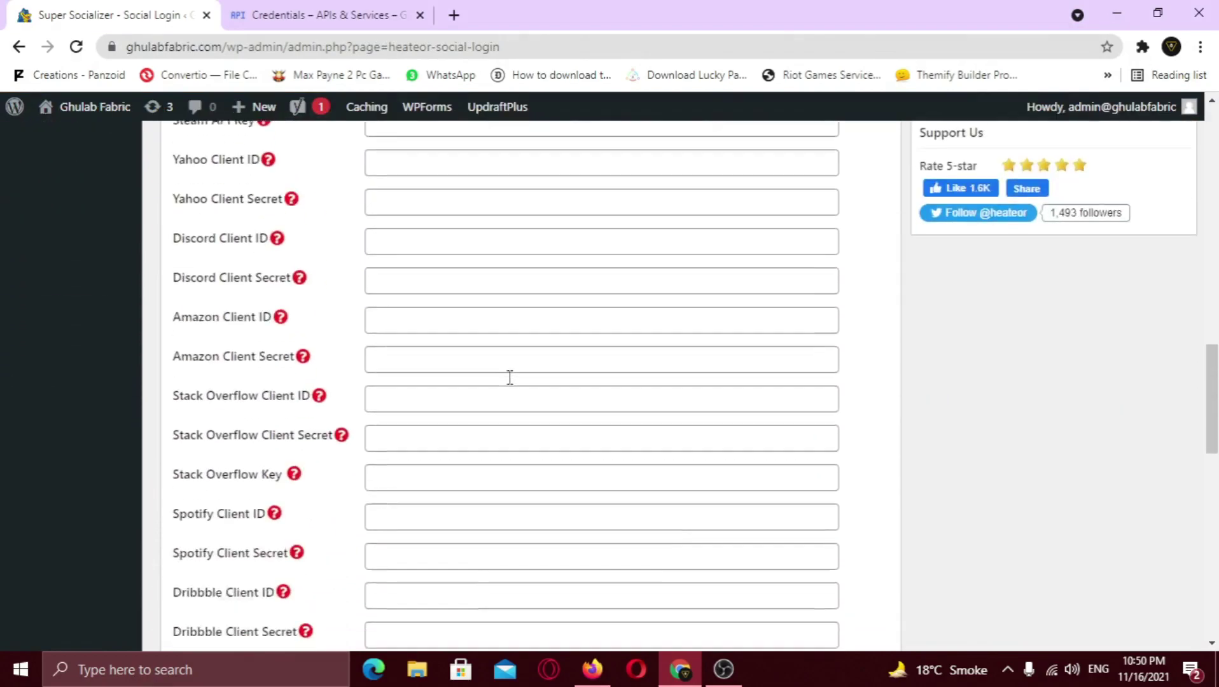
scroll(509, 382, down, 13)
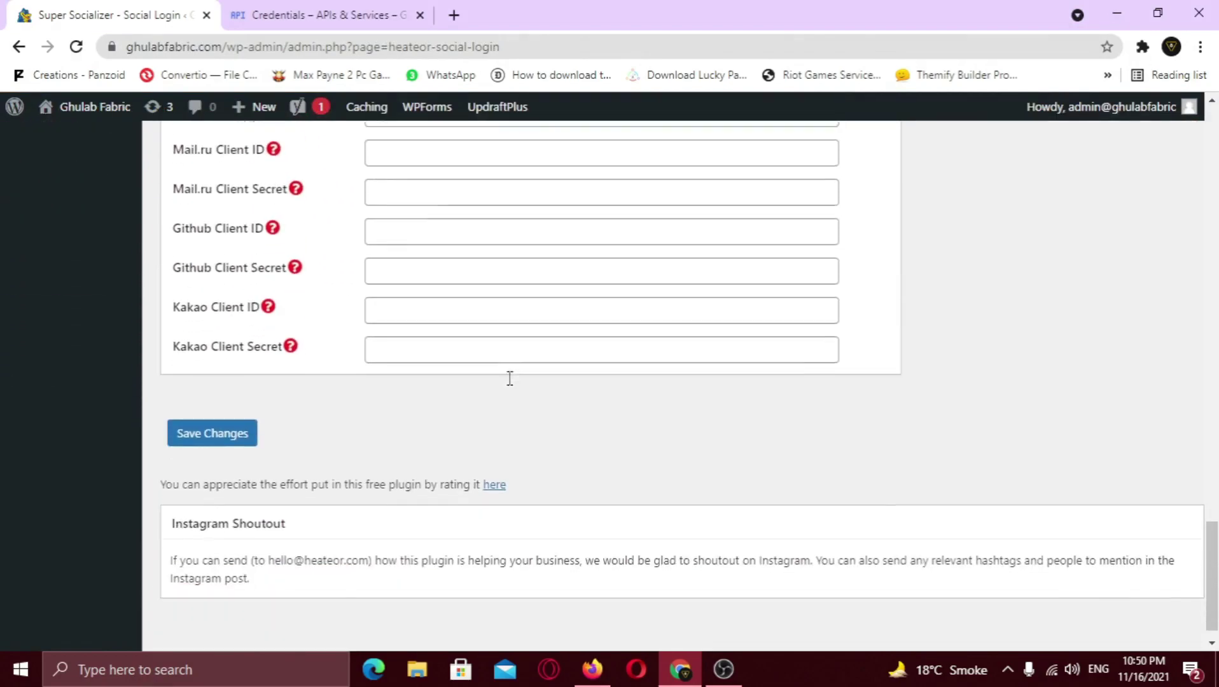
click(219, 432)
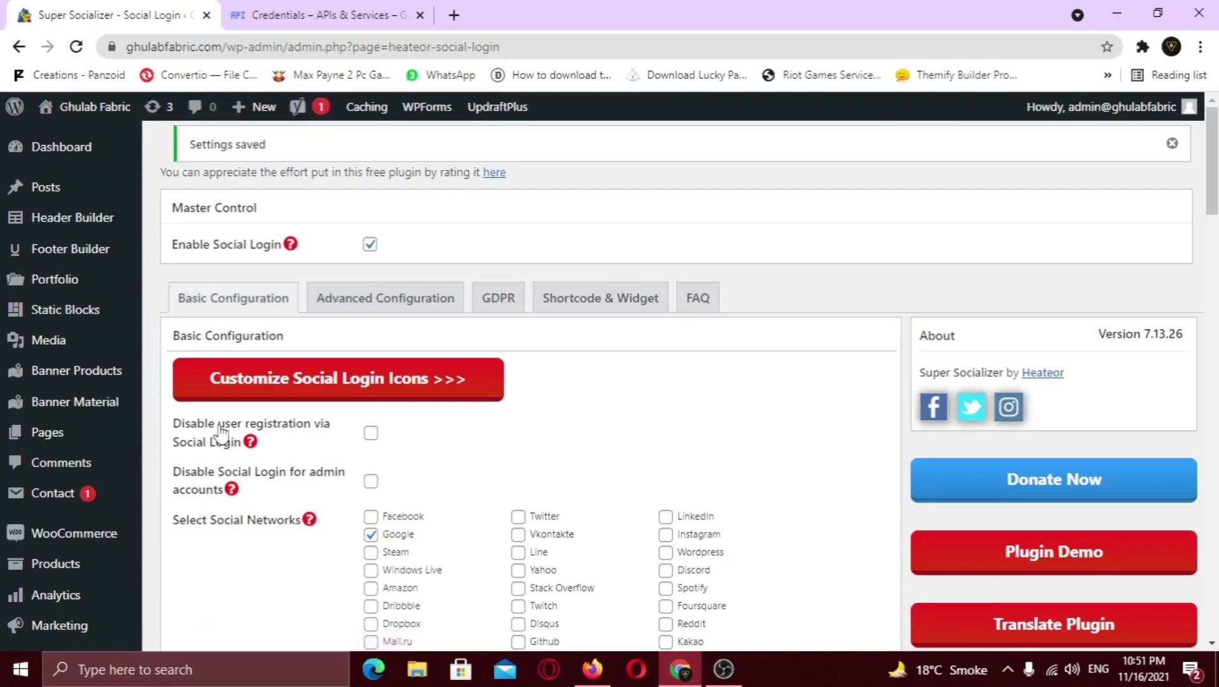
Step: In Advanced Configuration, enable social login on WooCommerce login form, register form and checkout, then save
click(369, 305)
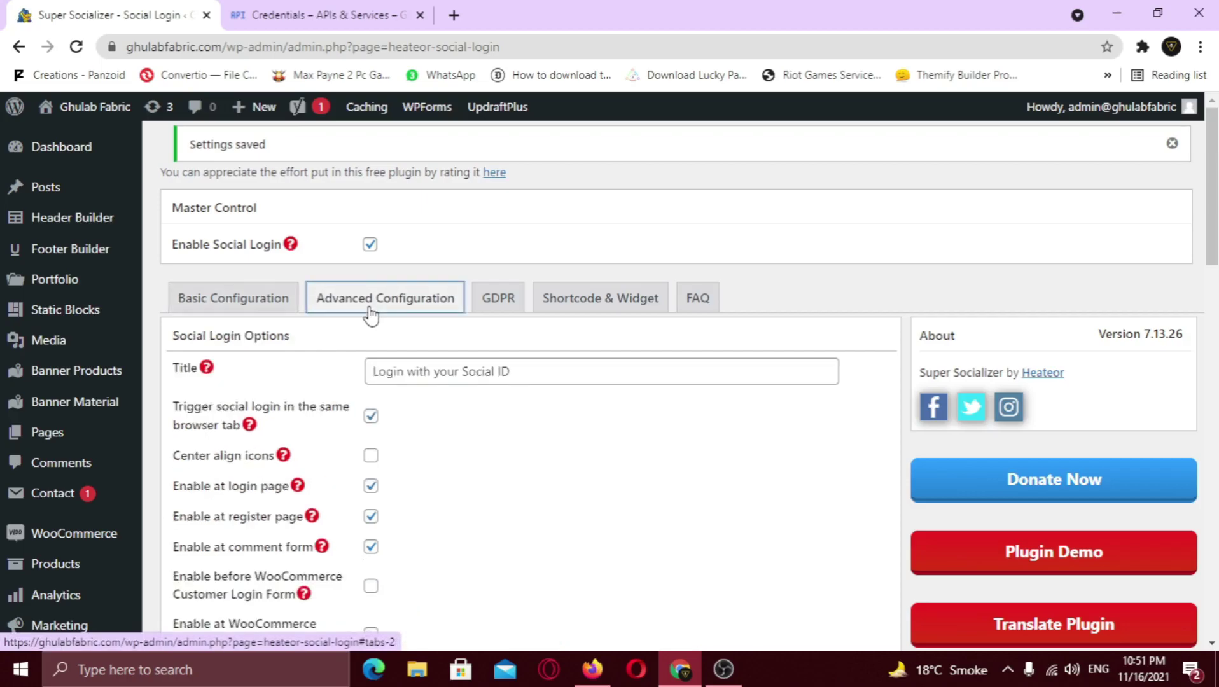
scroll(592, 450, down, 3)
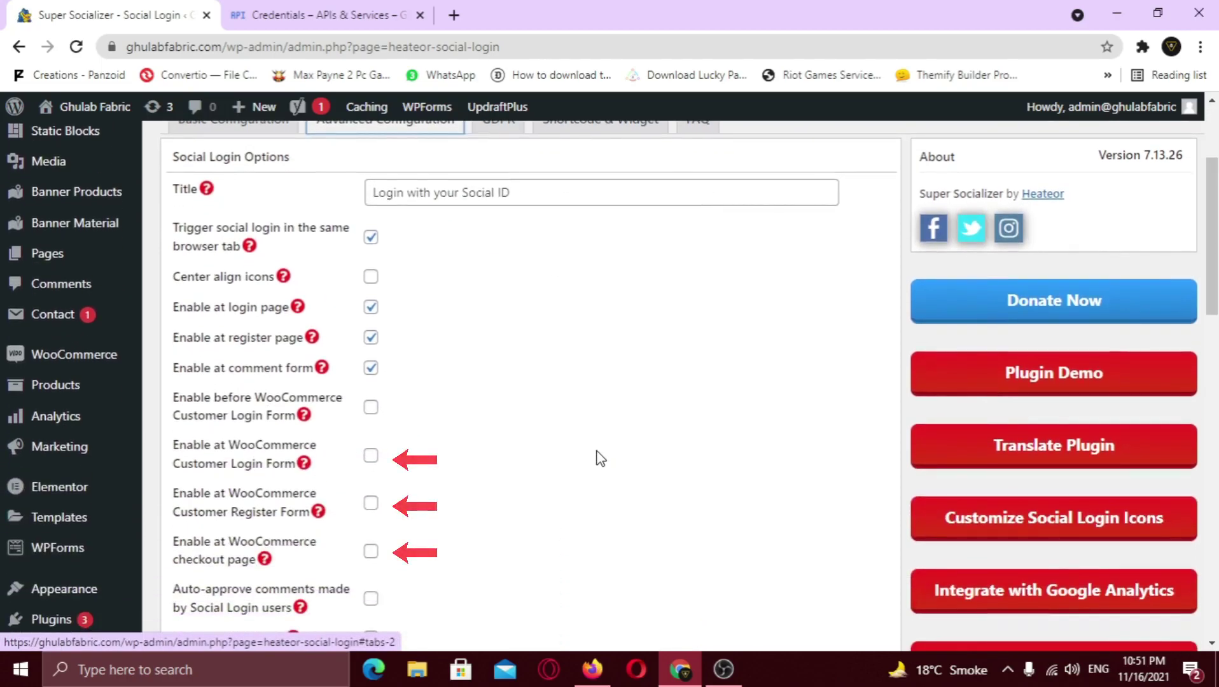
click(371, 456)
click(370, 551)
click(371, 503)
scroll(485, 509, down, 2)
scroll(485, 509, down, 9)
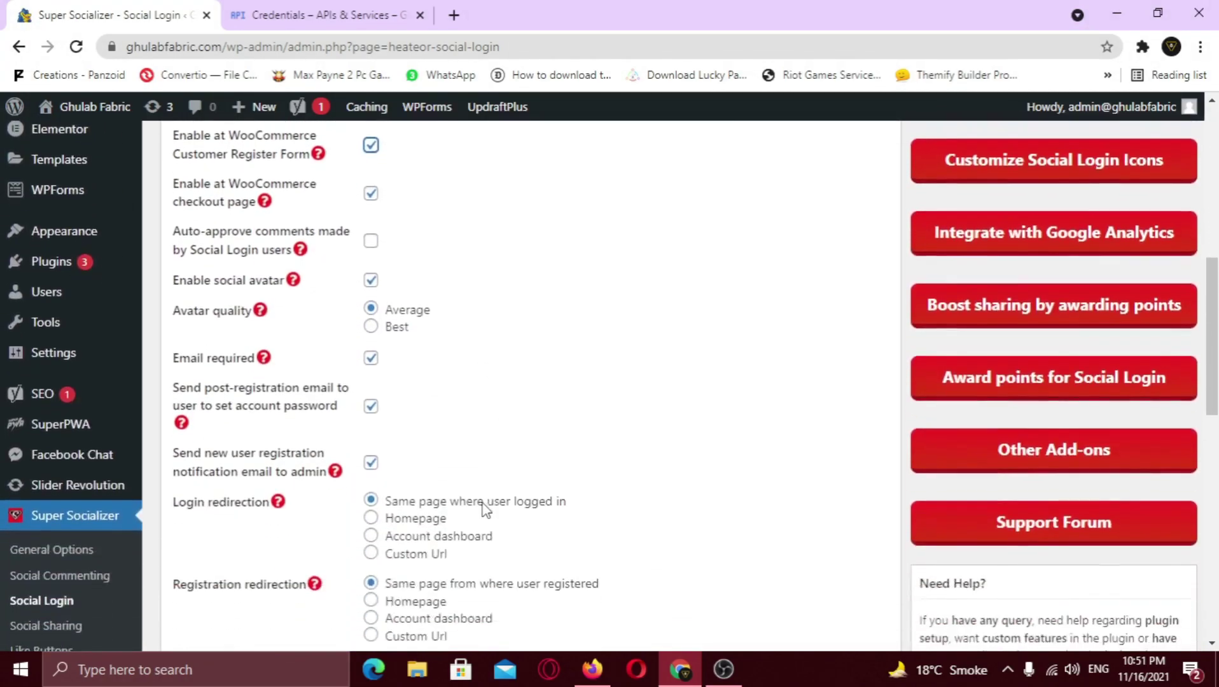
scroll(485, 509, down, 4)
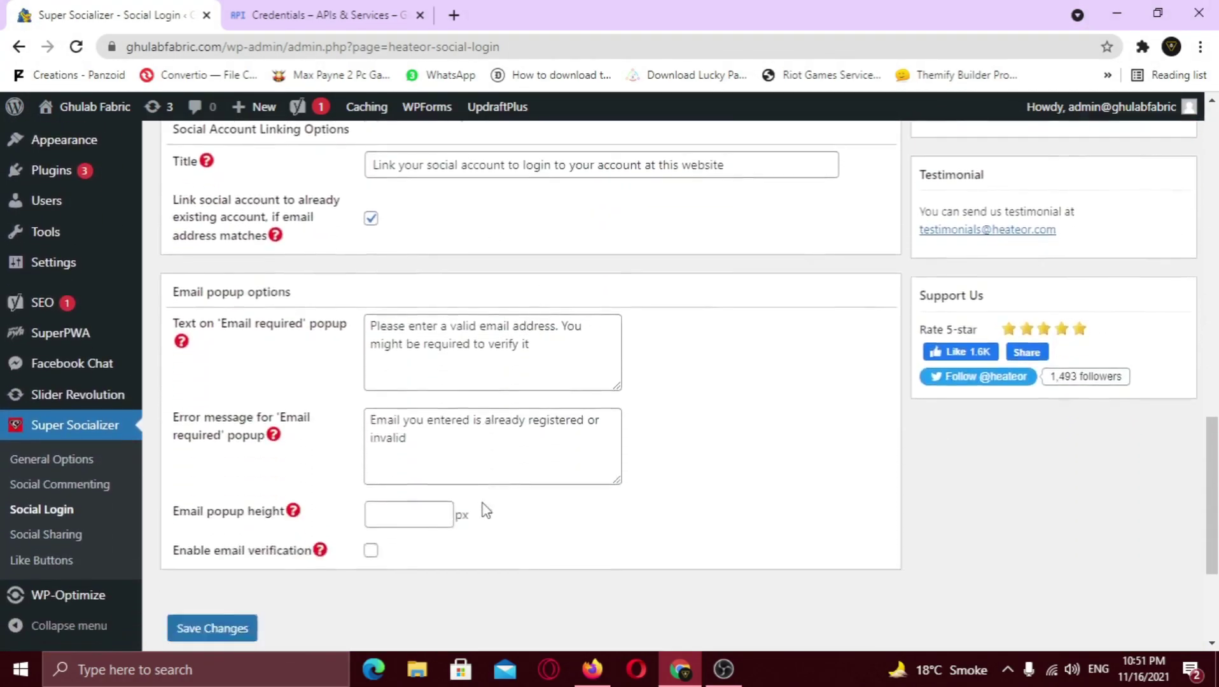
click(212, 567)
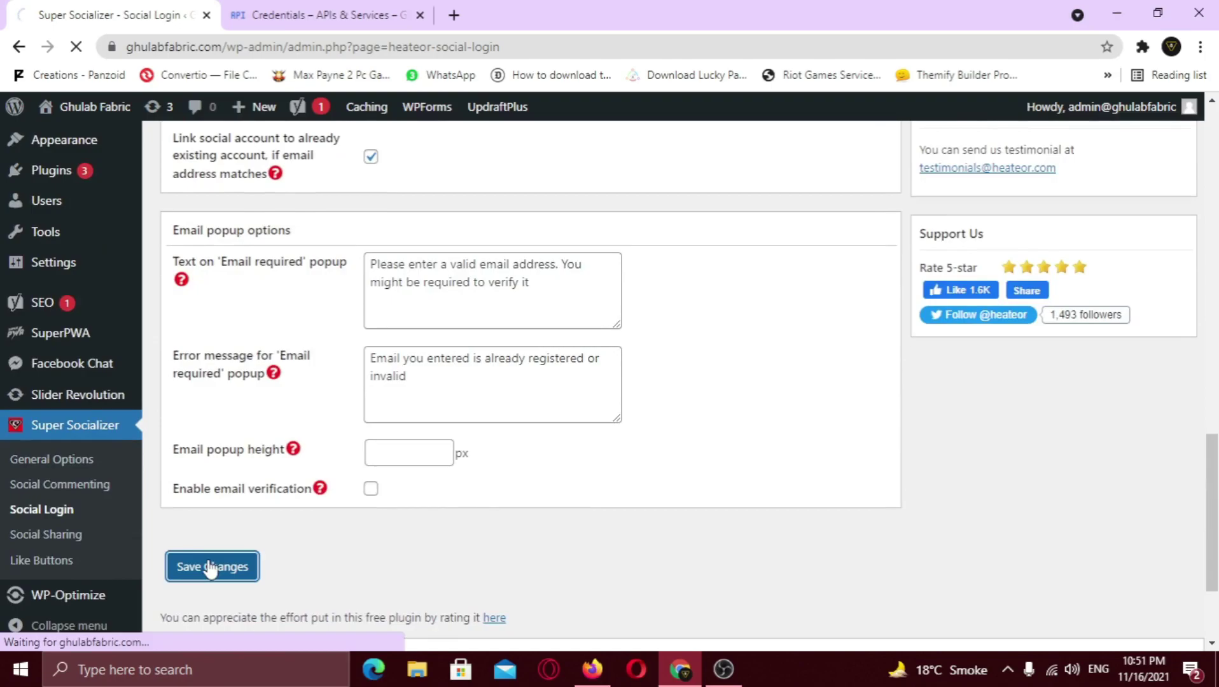
scroll(211, 568, down, 9)
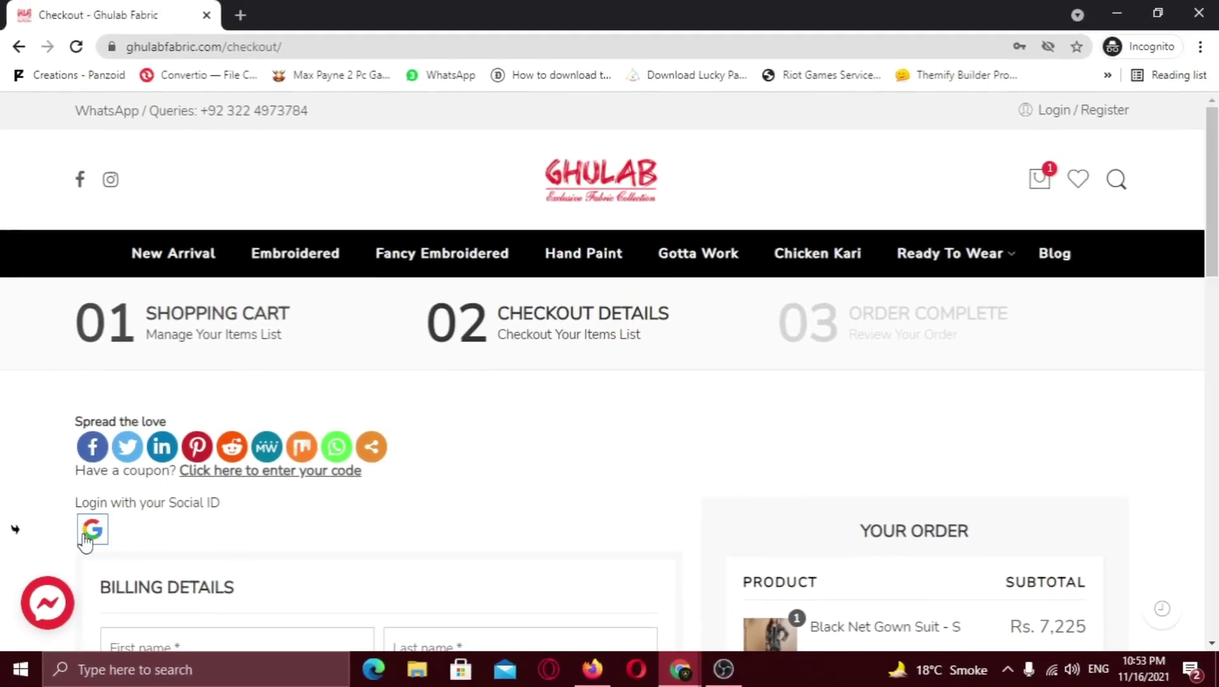
Step: Sign in through the login popup's Google button and review the auto-filled checkout billing details
click(1053, 109)
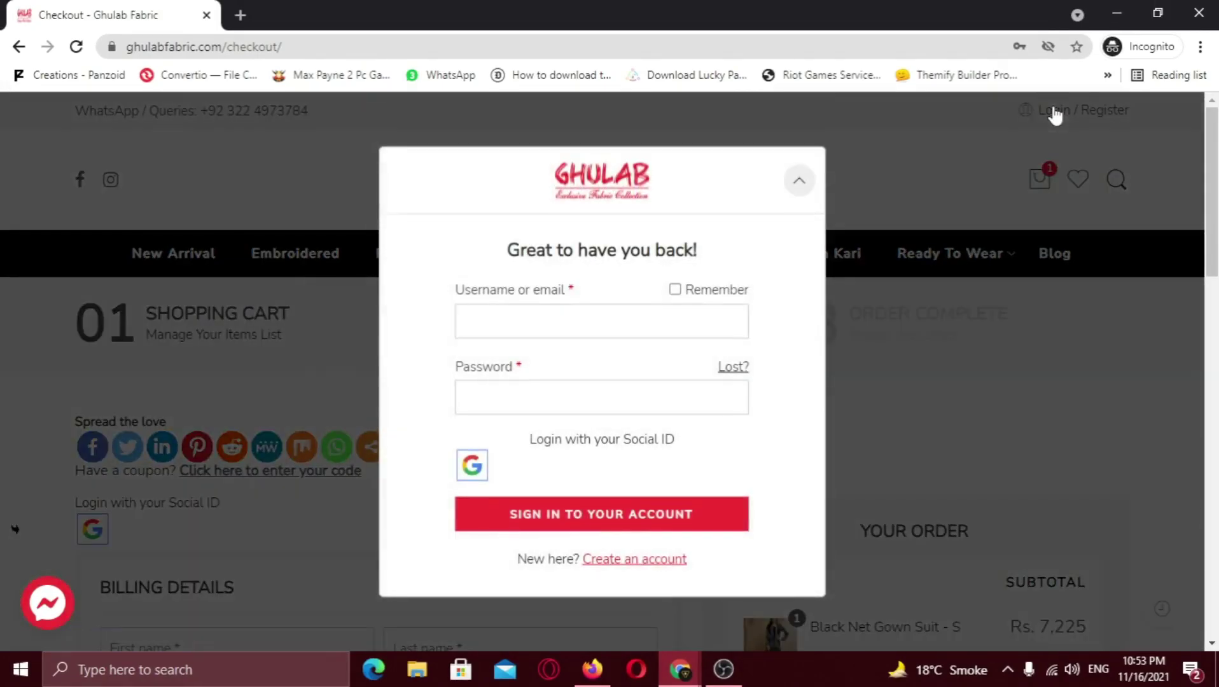
click(474, 468)
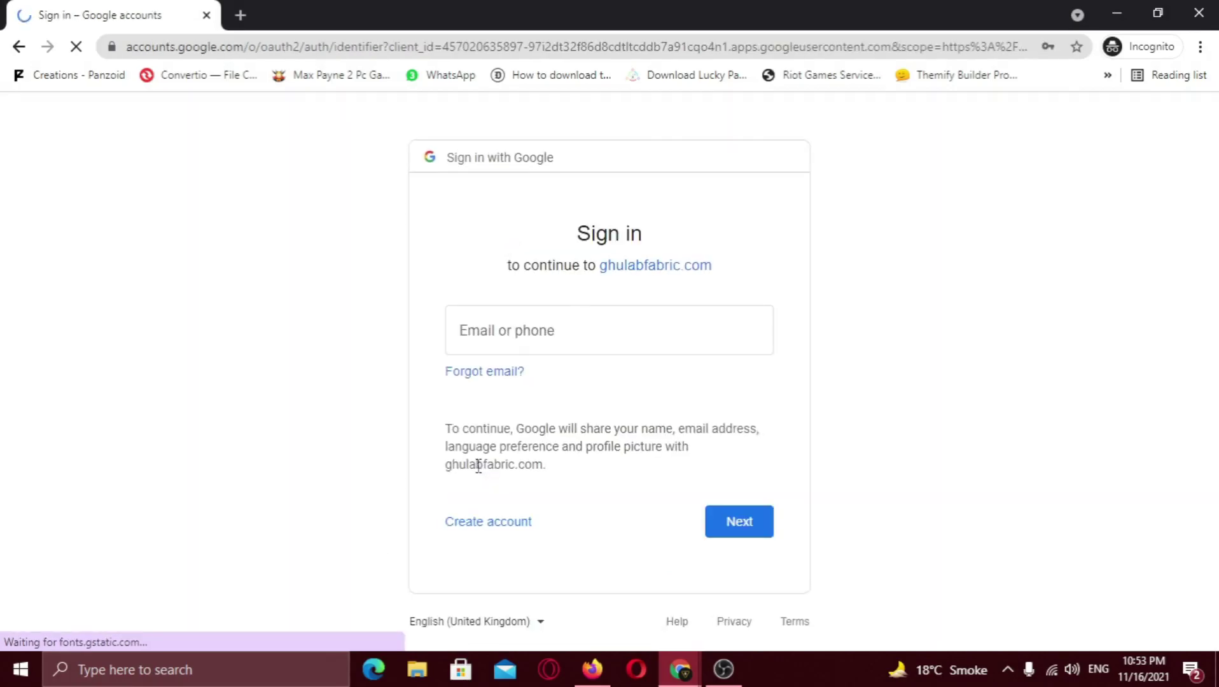
click(544, 489)
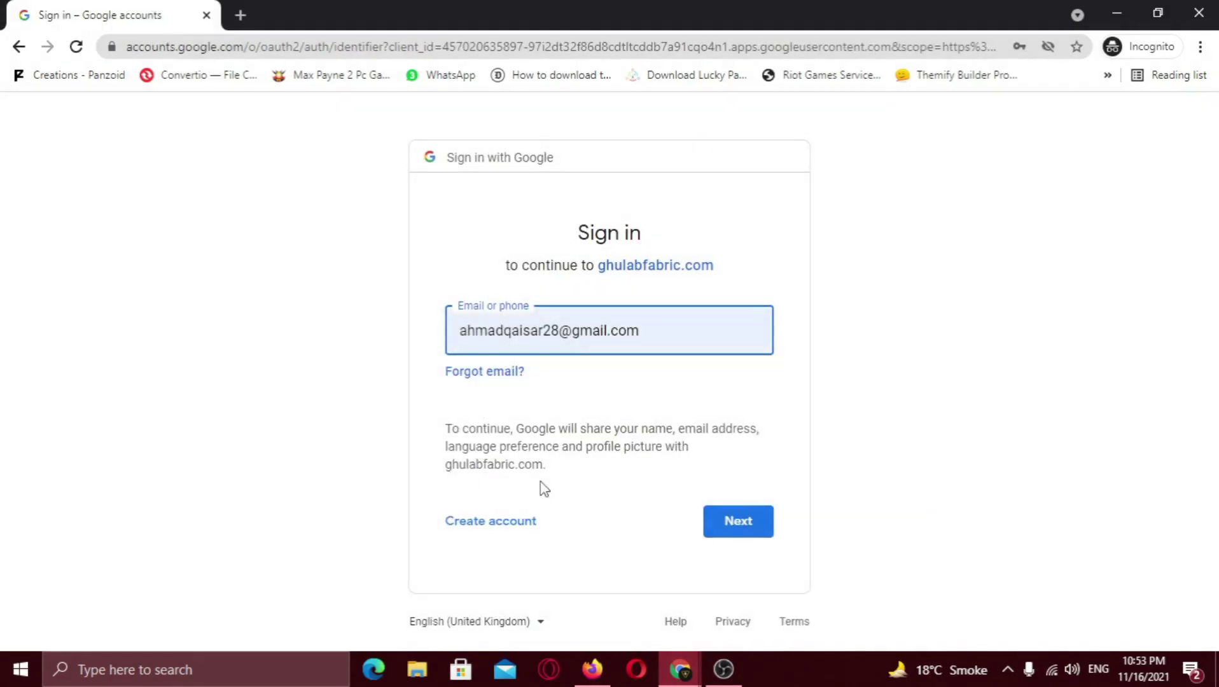
click(741, 538)
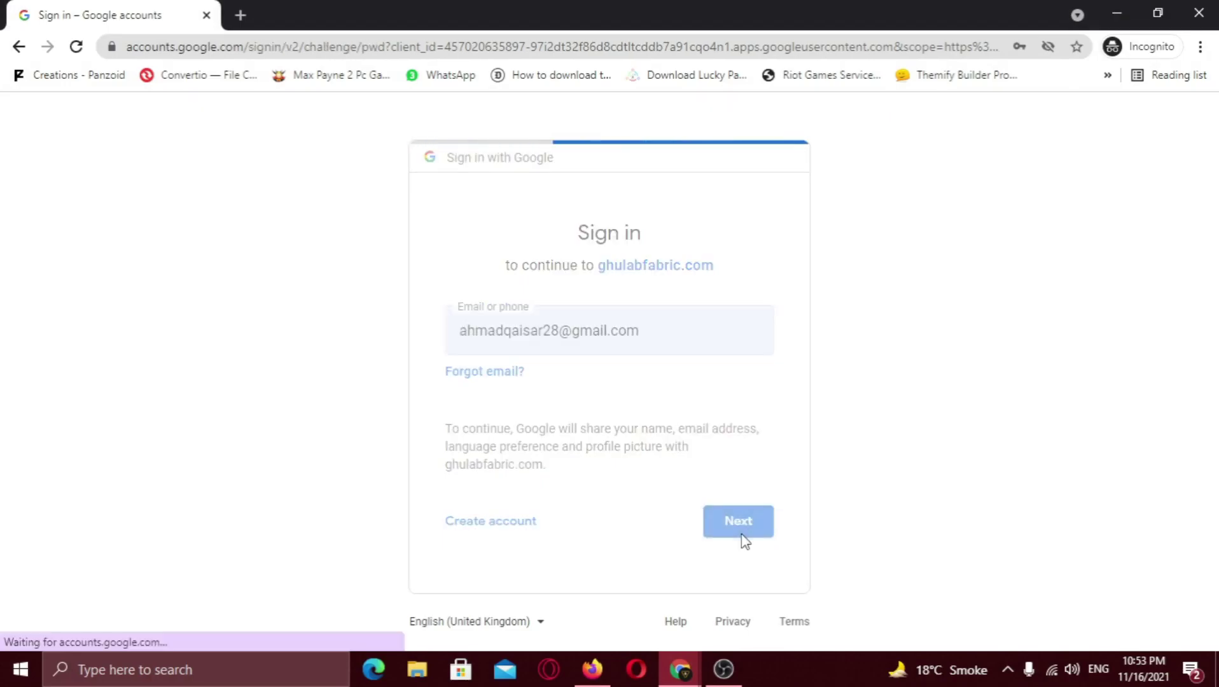
click(743, 538)
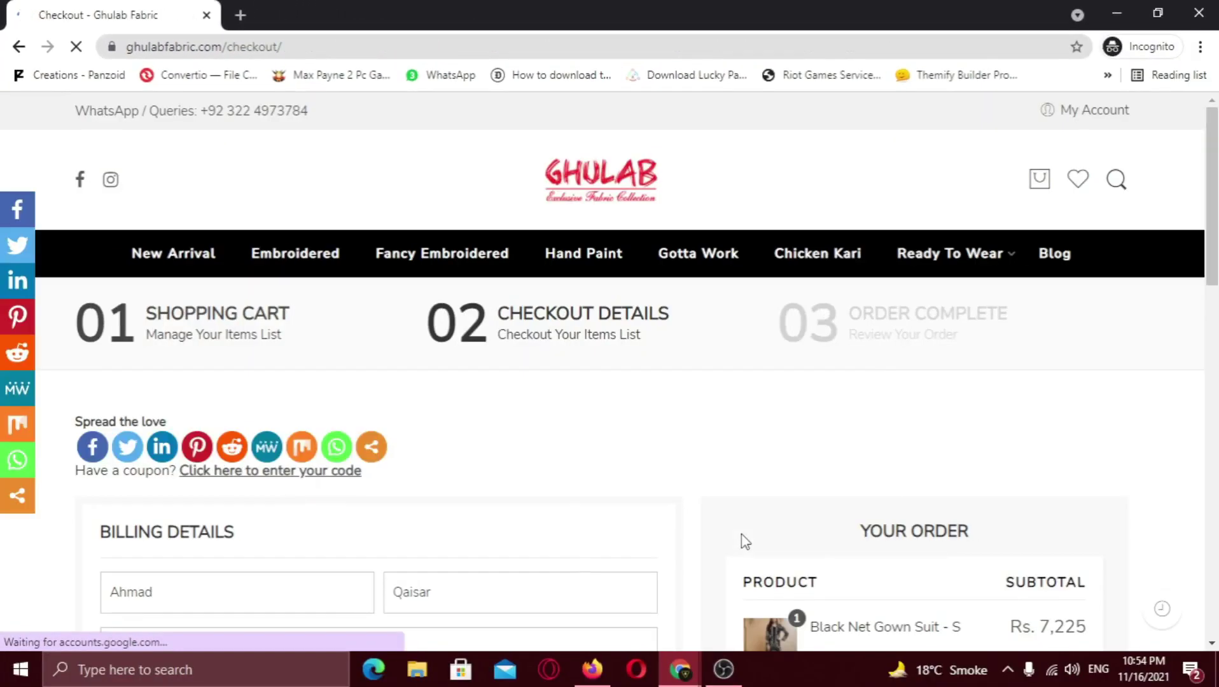
scroll(743, 551, down, 5)
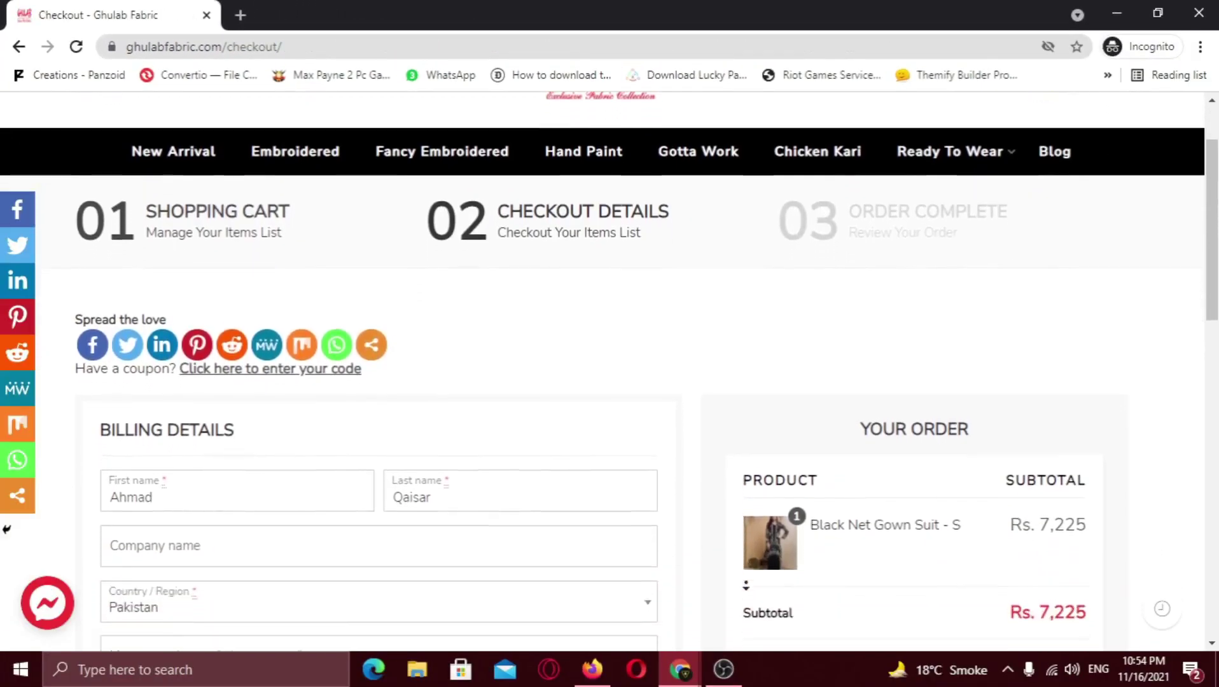
scroll(743, 587, down, 2)
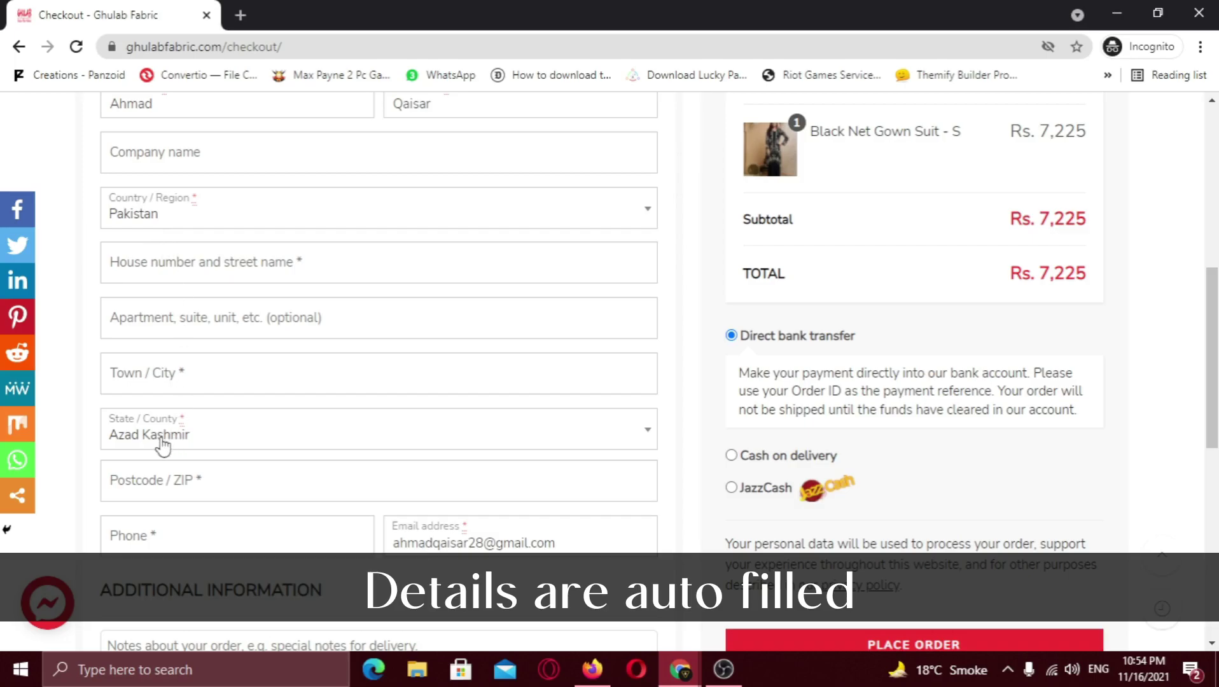
scroll(422, 528, down, 3)
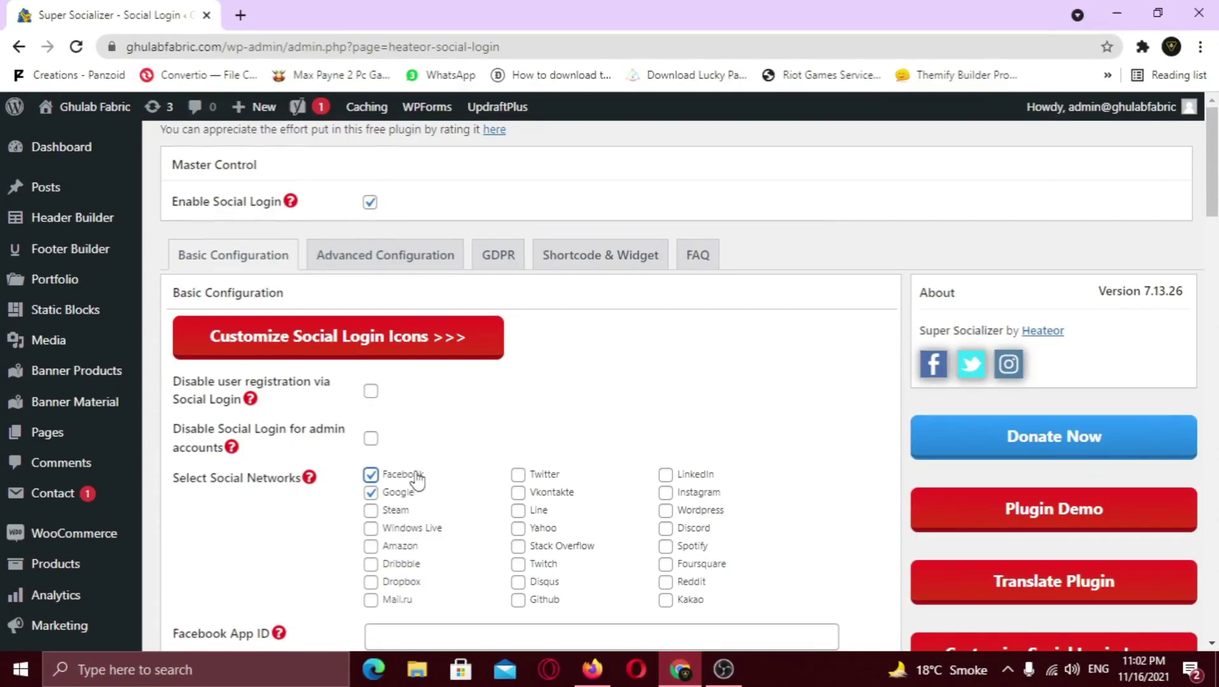
Step: Scroll down to the newly shown Facebook App ID and Secret fields
scroll(609, 423, down, 7)
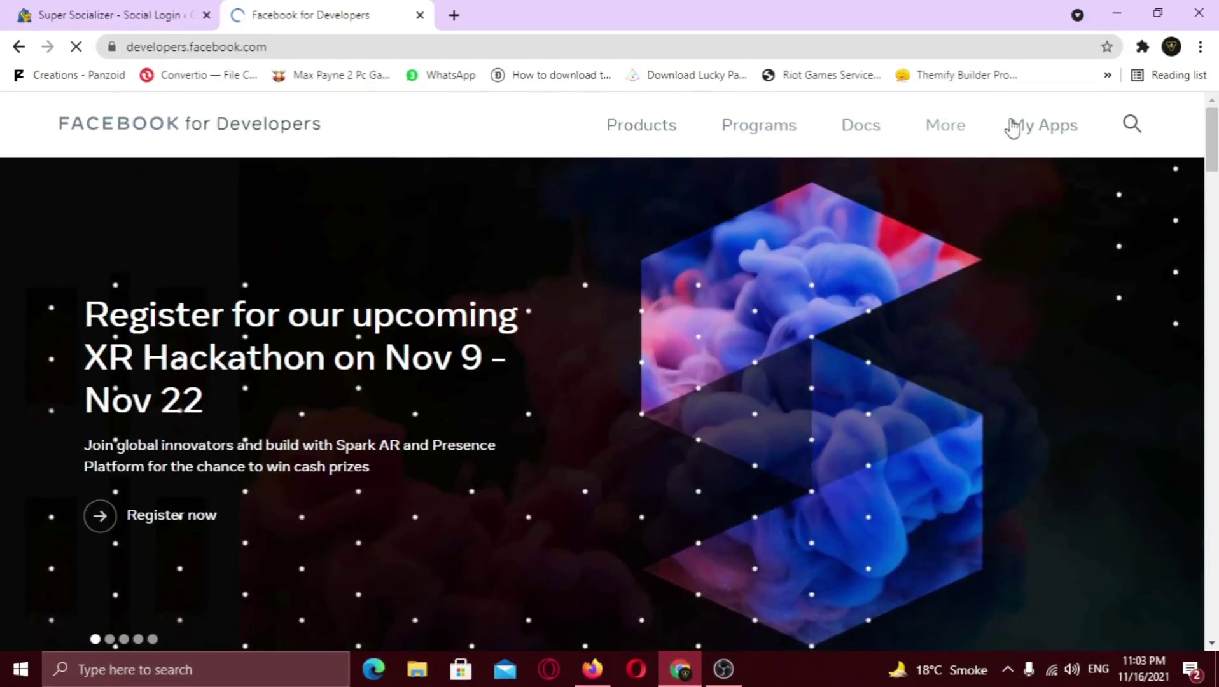
Step: Start a new Facebook app of the Business type from My Apps
click(1034, 128)
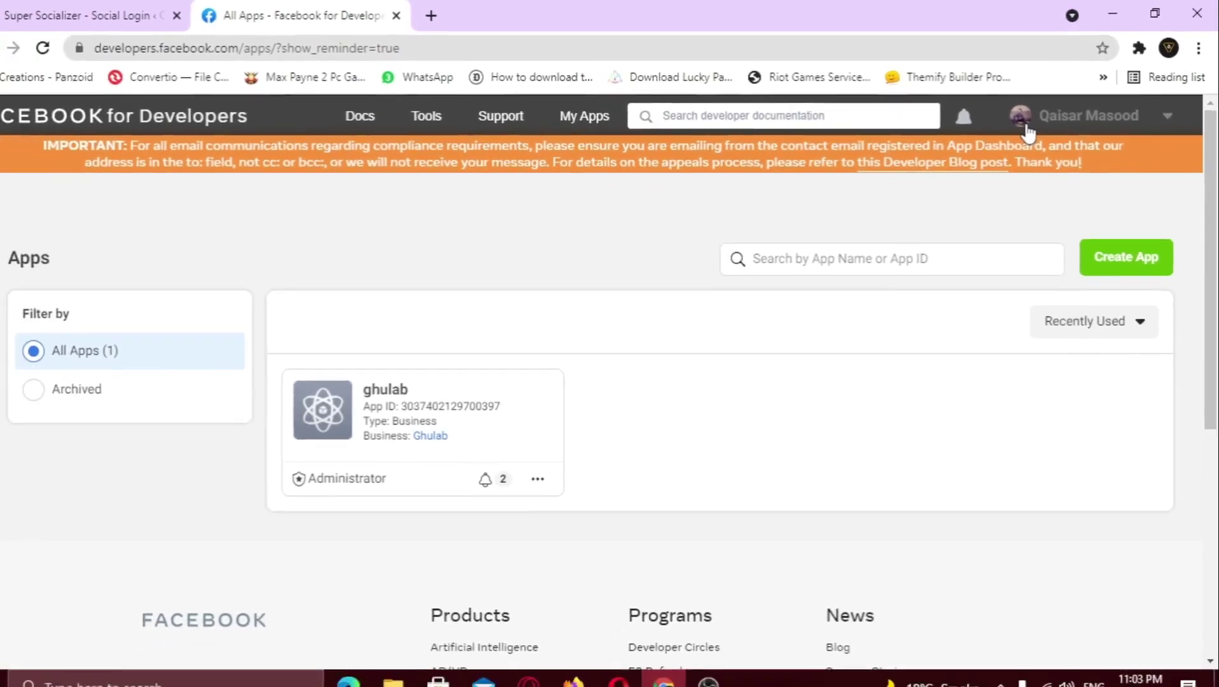
click(1124, 254)
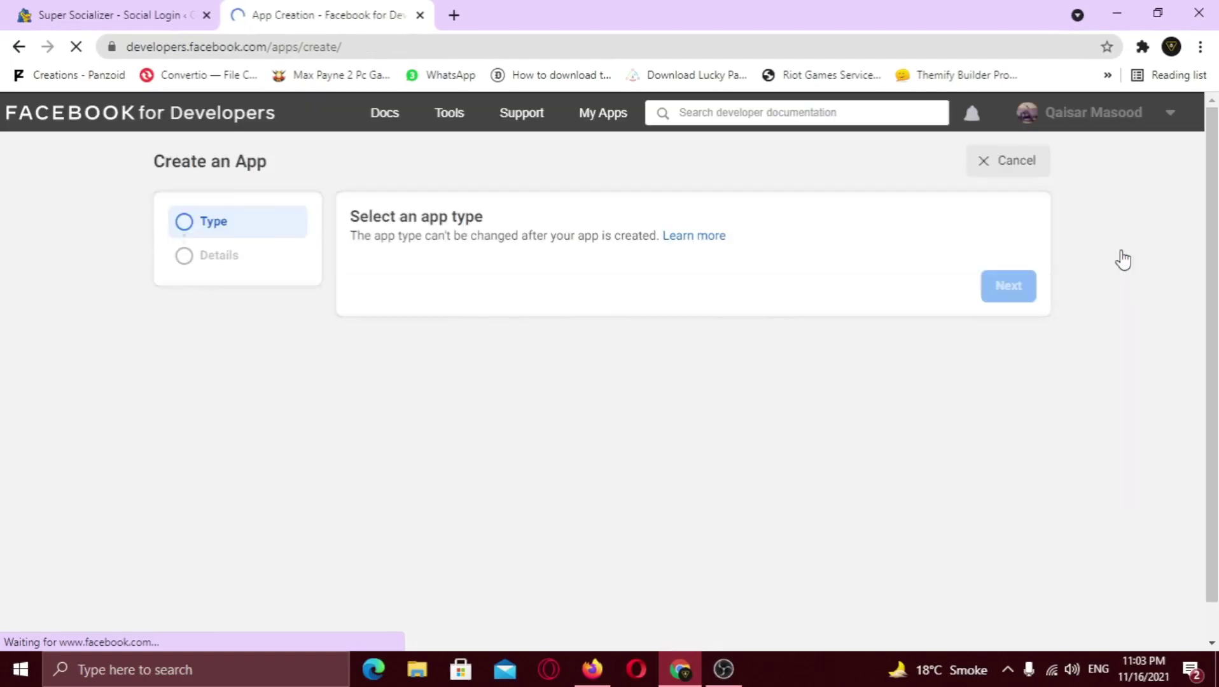
scroll(822, 401, down, 3)
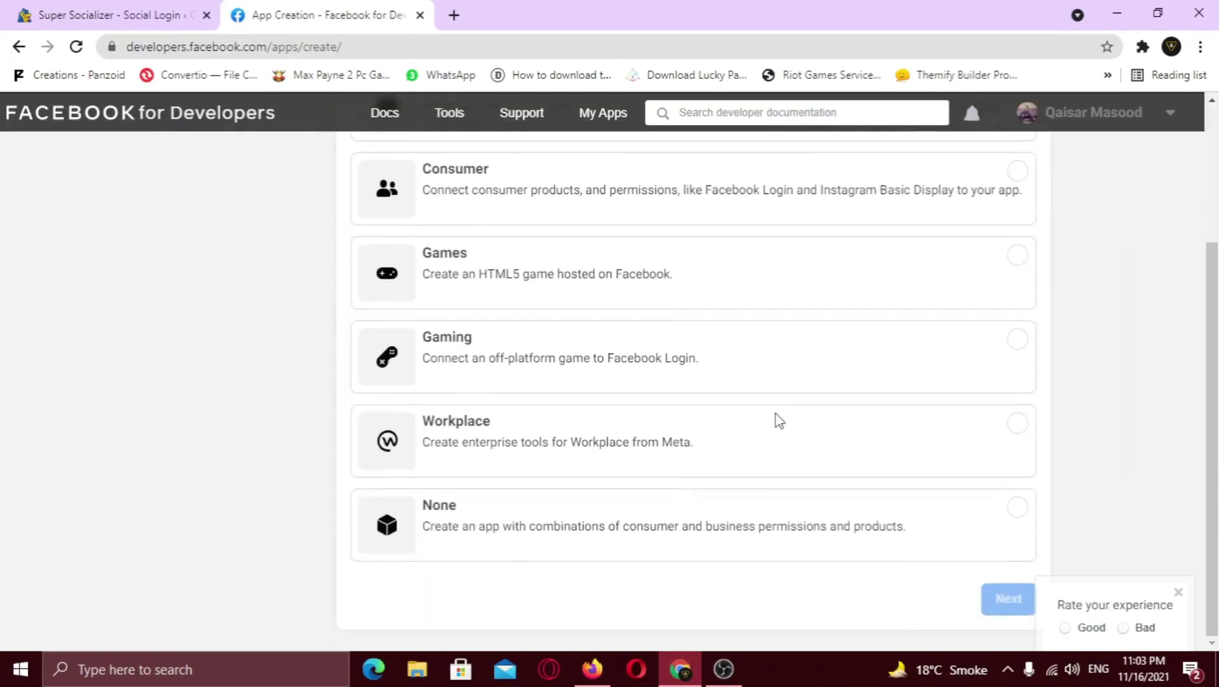
scroll(719, 486, up, 3)
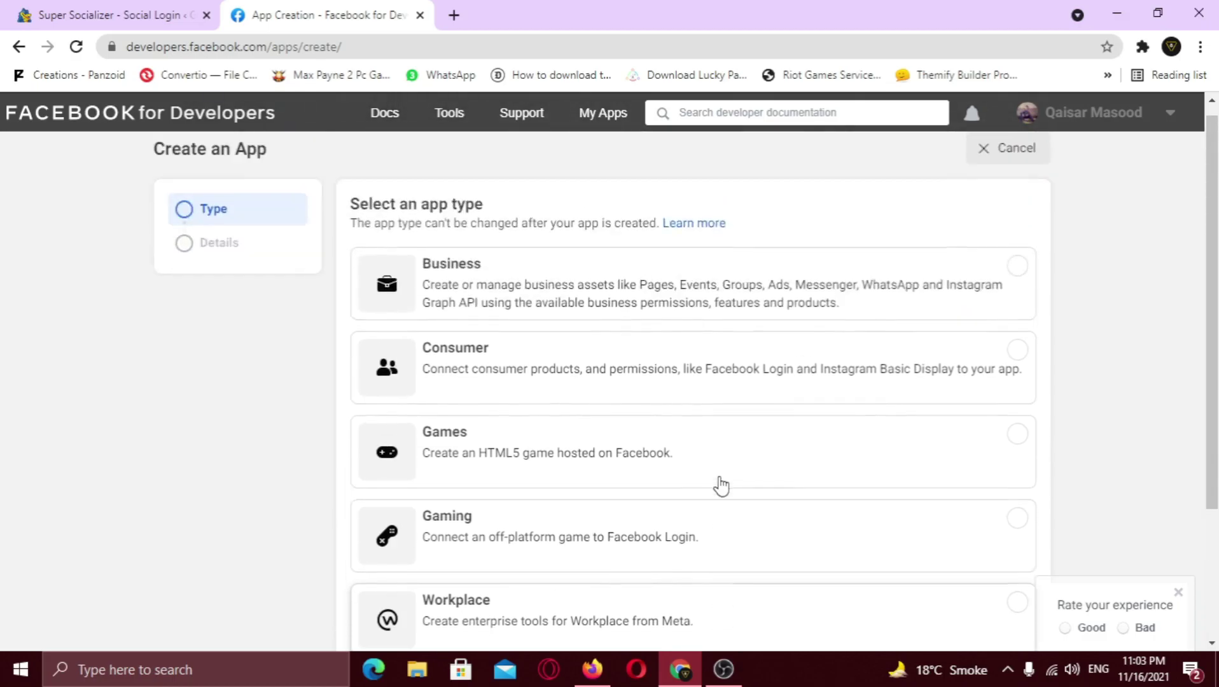
click(681, 297)
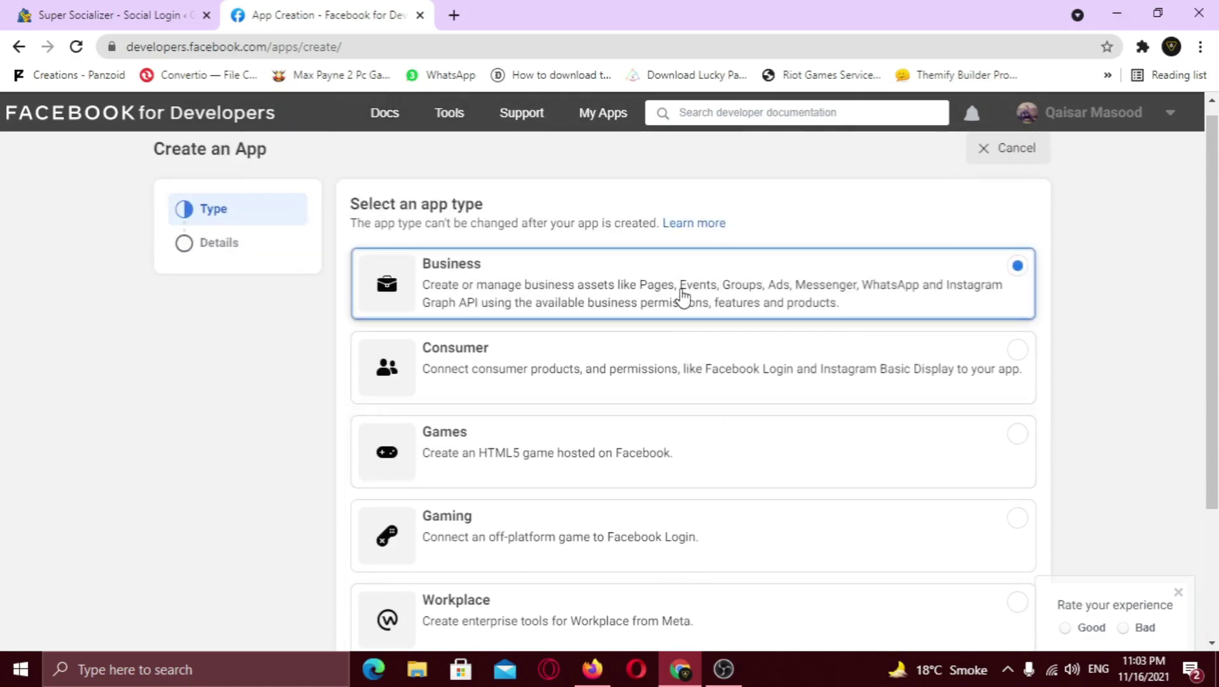
scroll(683, 298, down, 3)
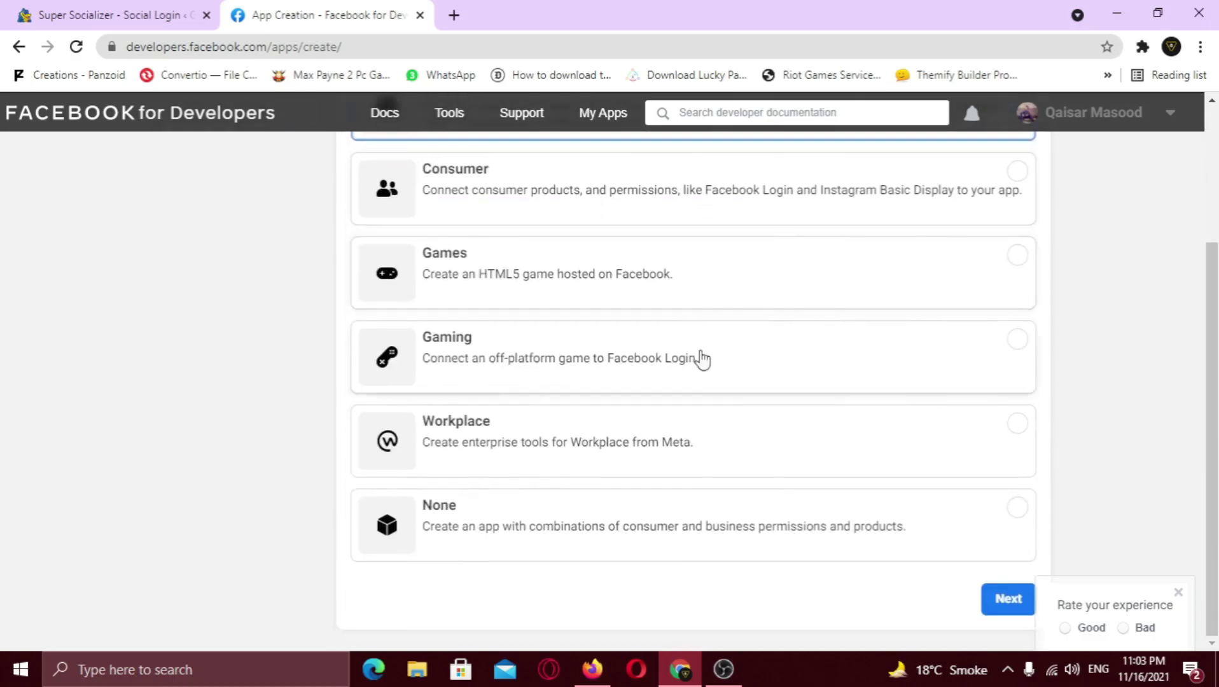
click(995, 599)
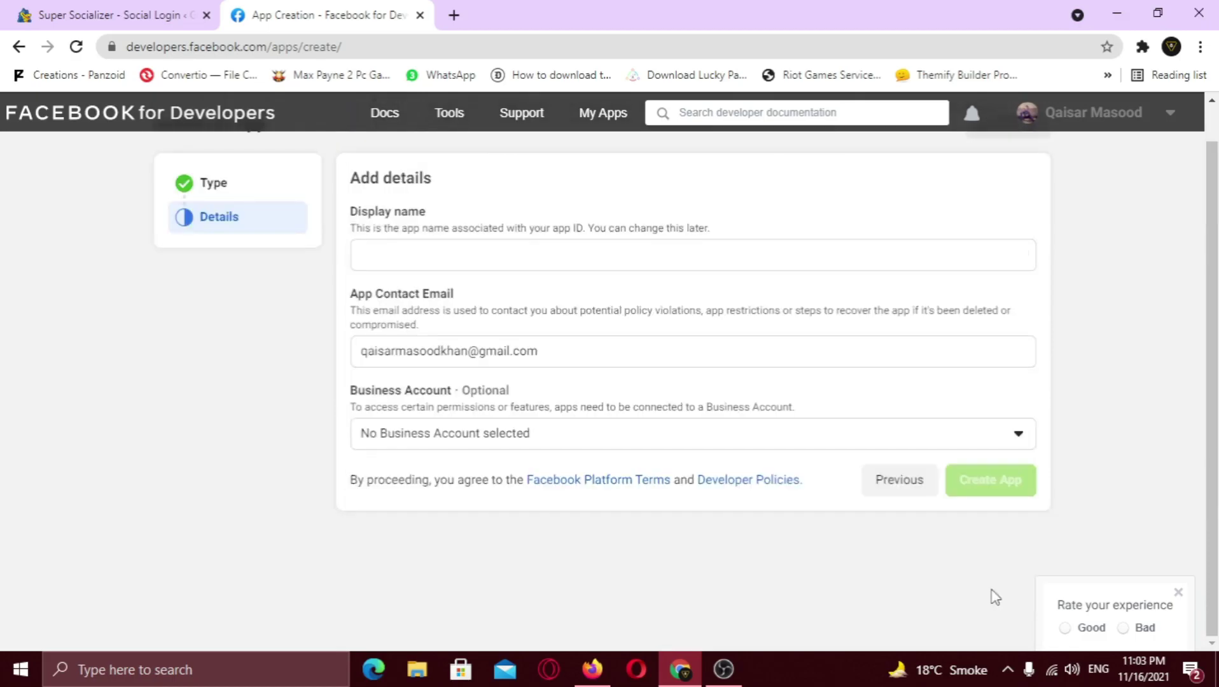
Step: Name the app 'Ghulab Fabric', link it to the Ghulab business account, and create it
click(442, 254)
text(Ghulab Fabric)
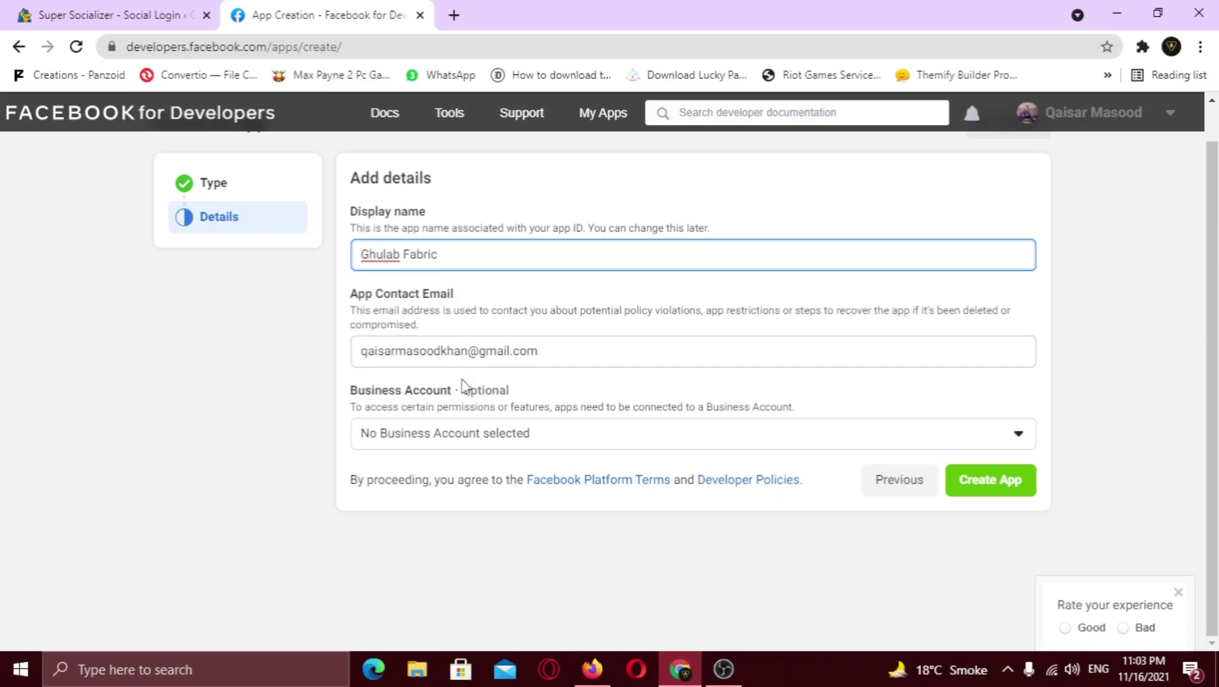
click(463, 434)
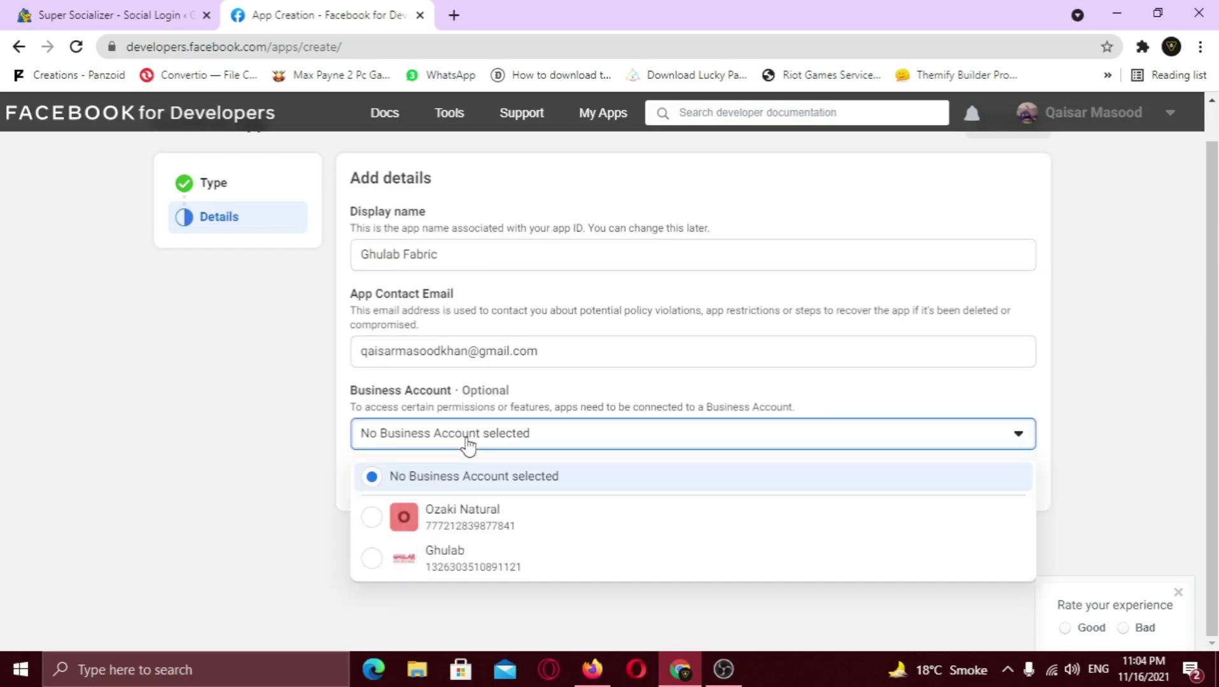
click(468, 560)
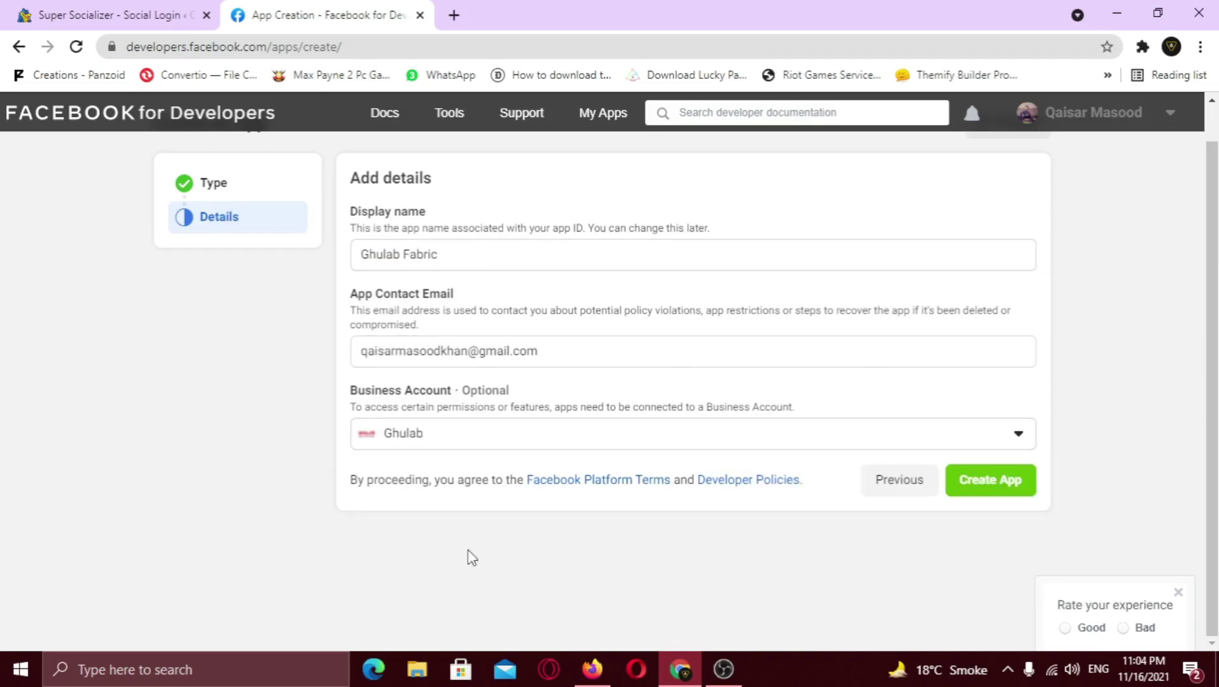
click(974, 490)
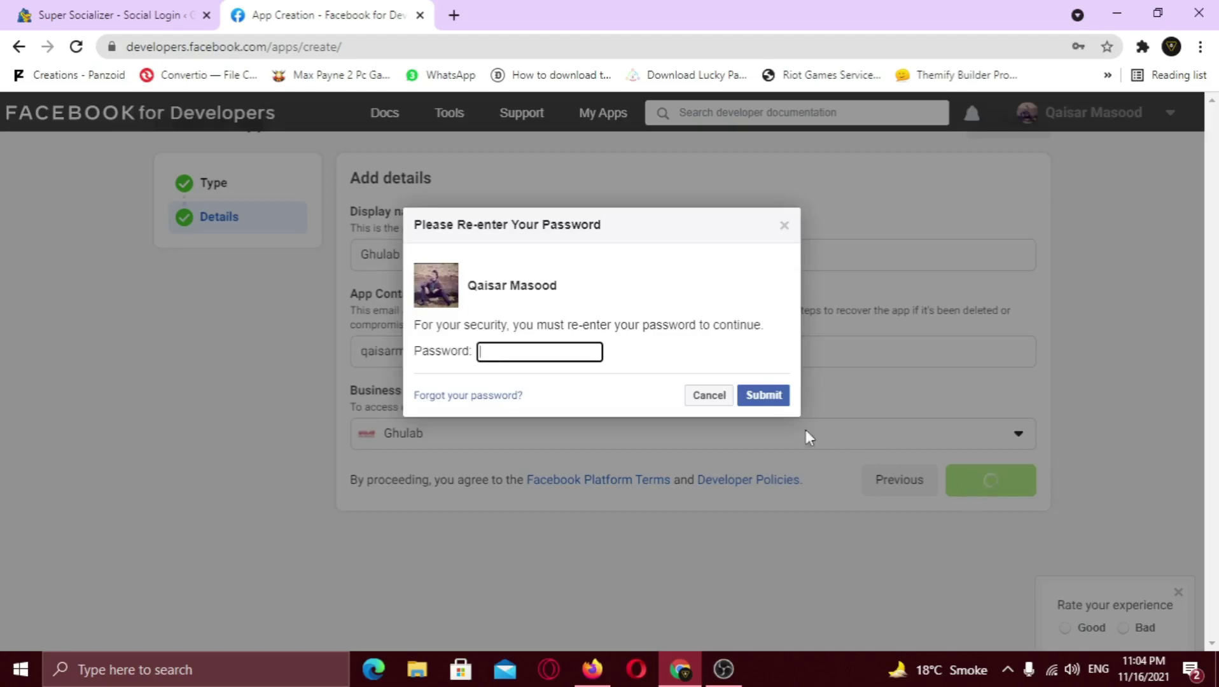
Step: Re-enter the account password to confirm app creation, then set up Facebook Login
click(548, 351)
click(754, 403)
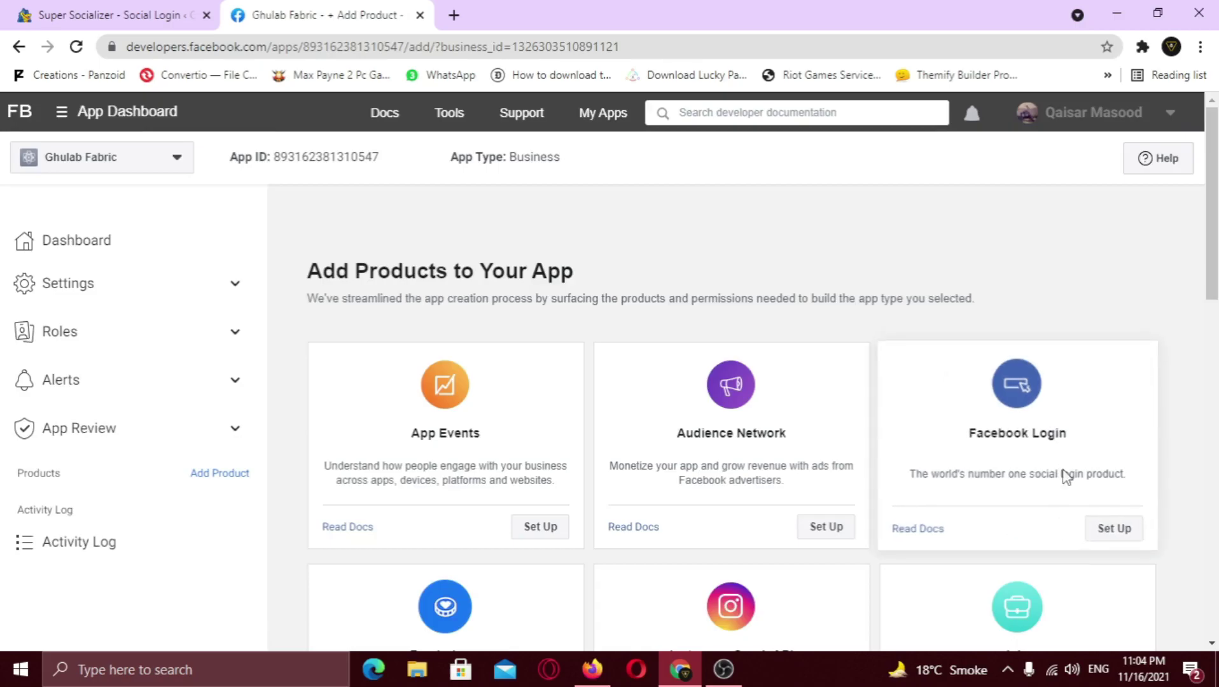
click(1108, 536)
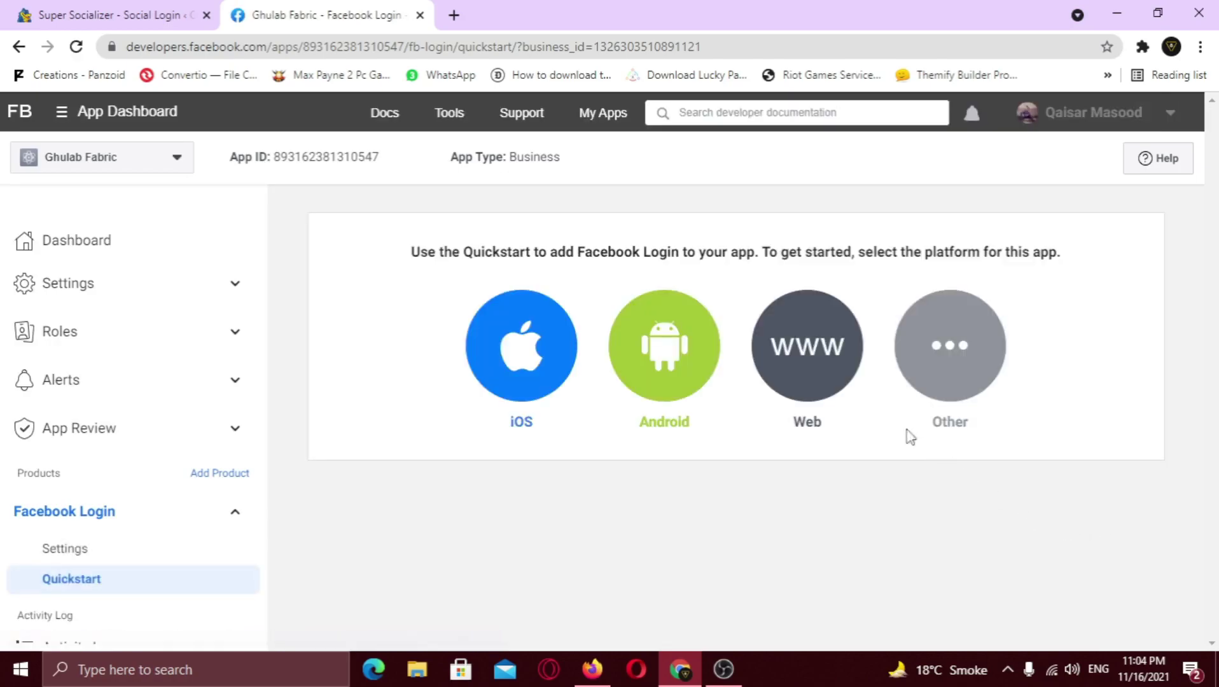
click(833, 388)
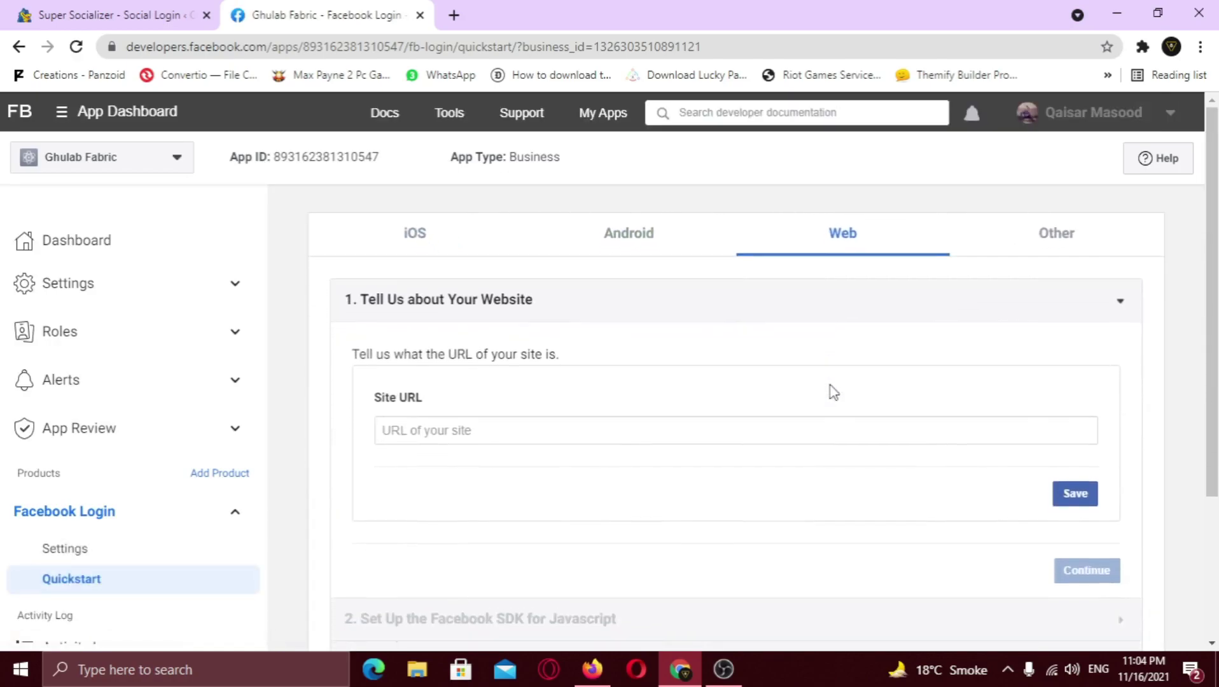
click(140, 16)
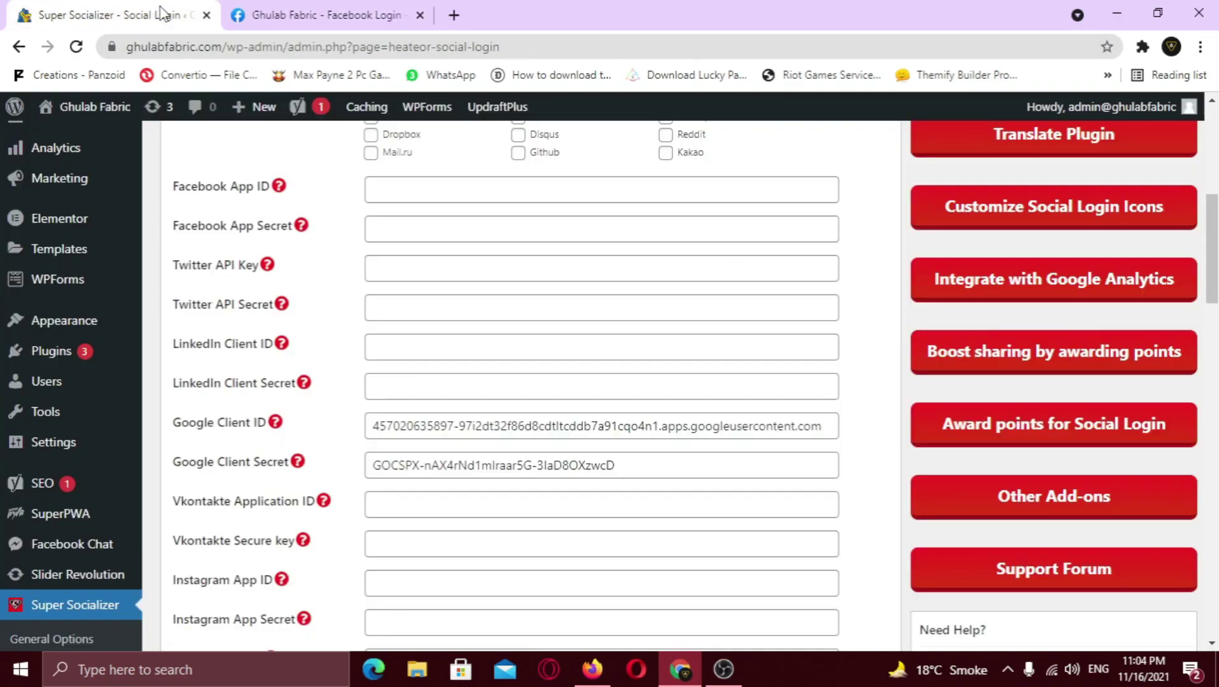
drag(131, 47, 217, 50)
right_click(216, 51)
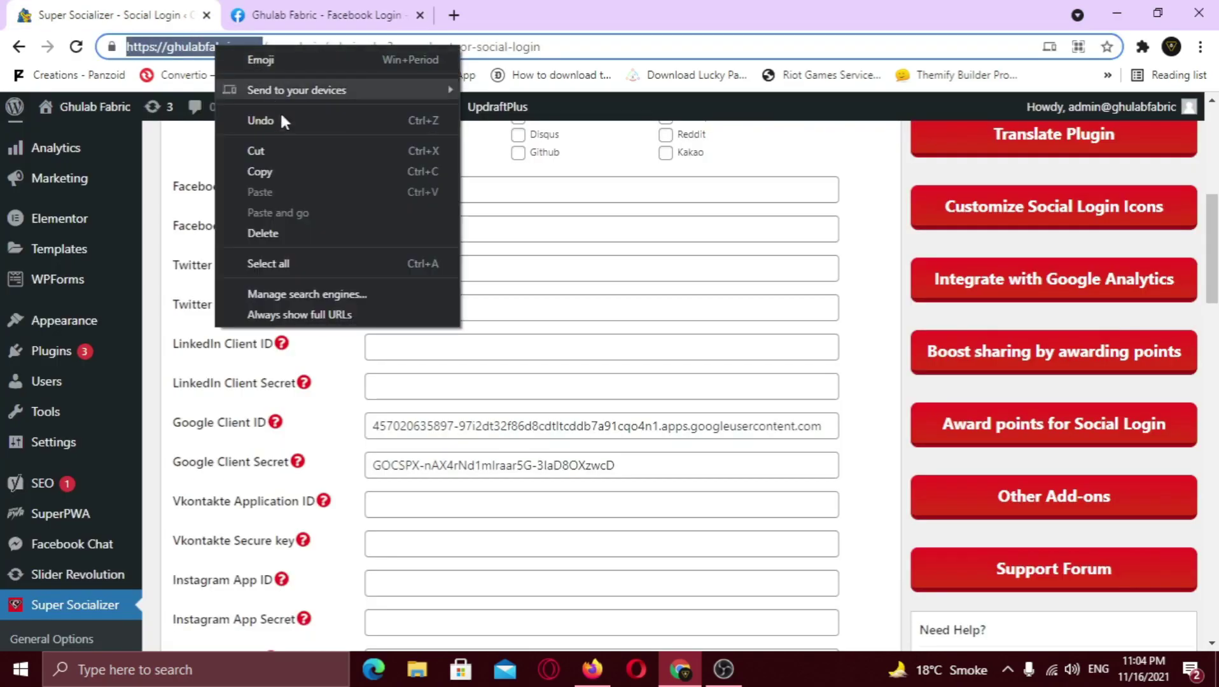
click(285, 168)
click(326, 13)
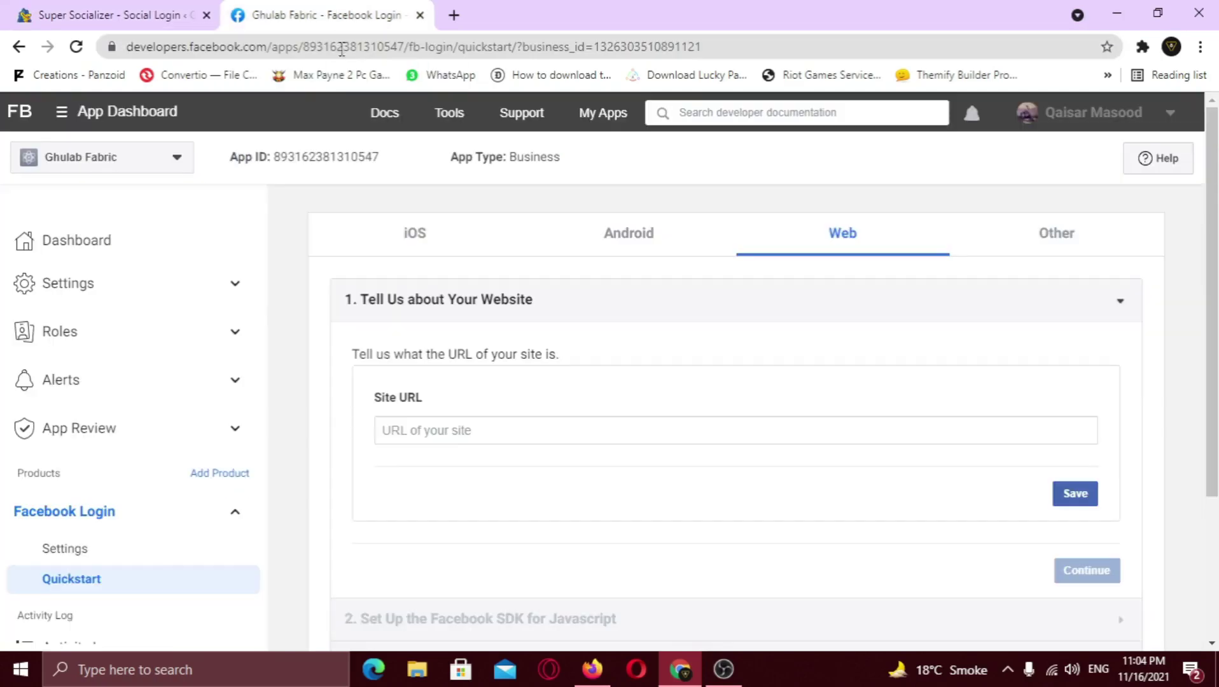
right_click(416, 426)
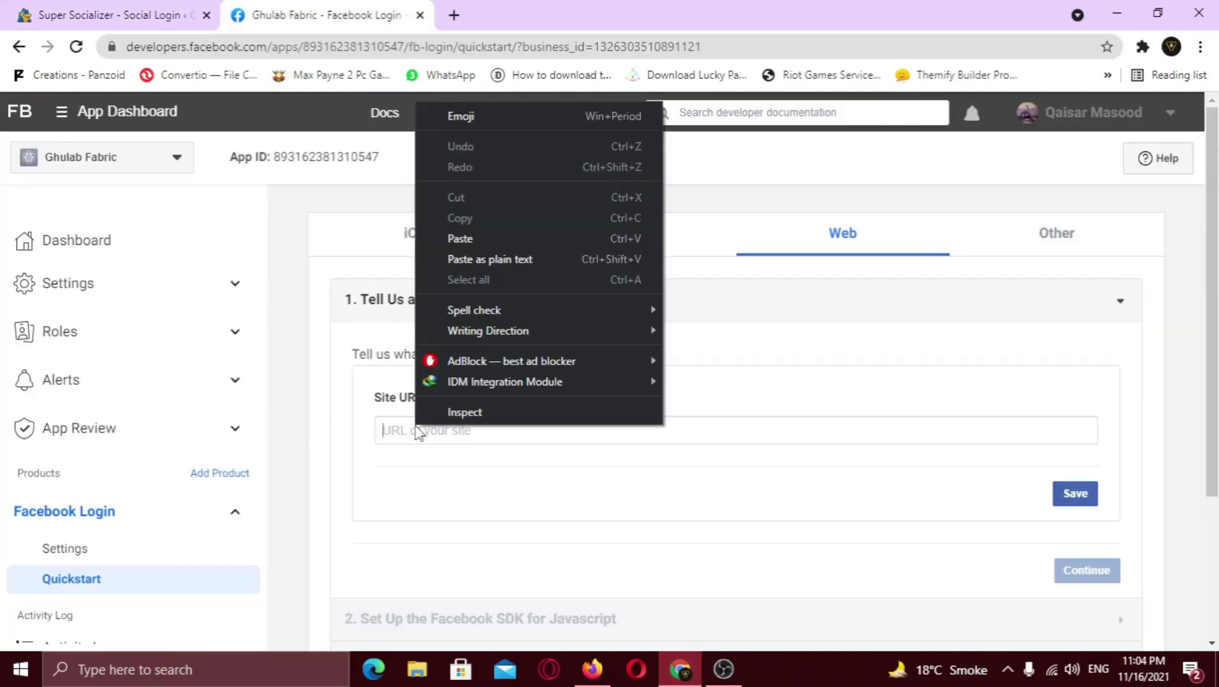
click(471, 242)
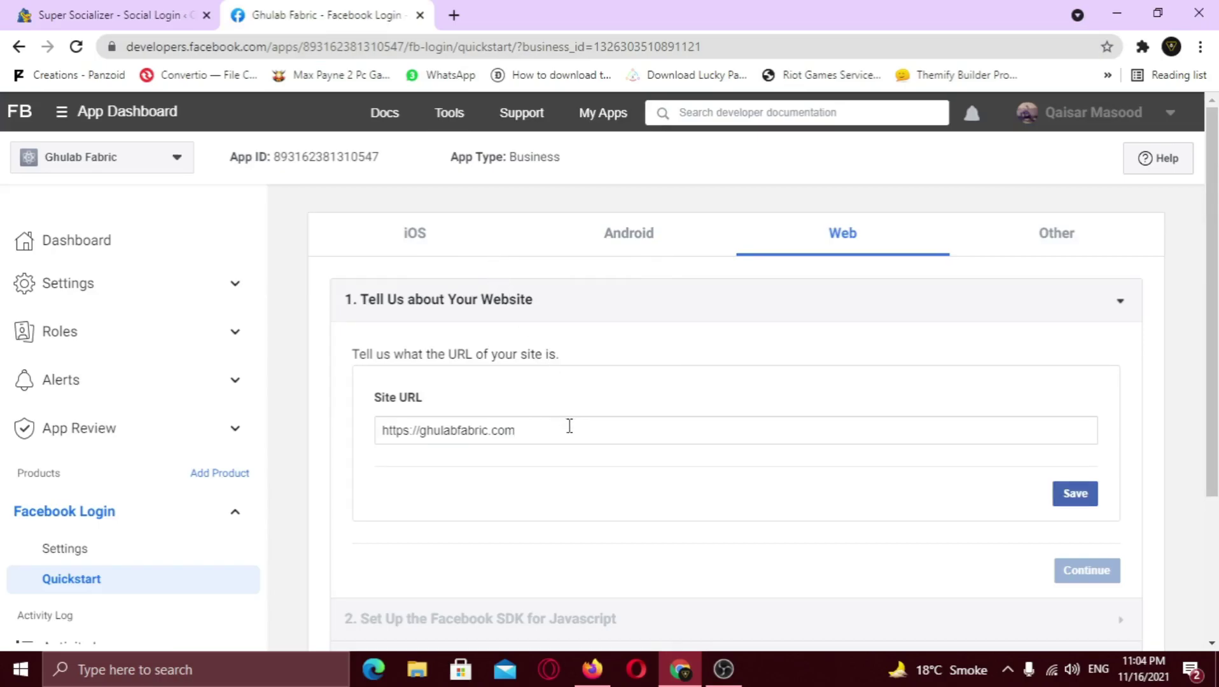
click(1075, 494)
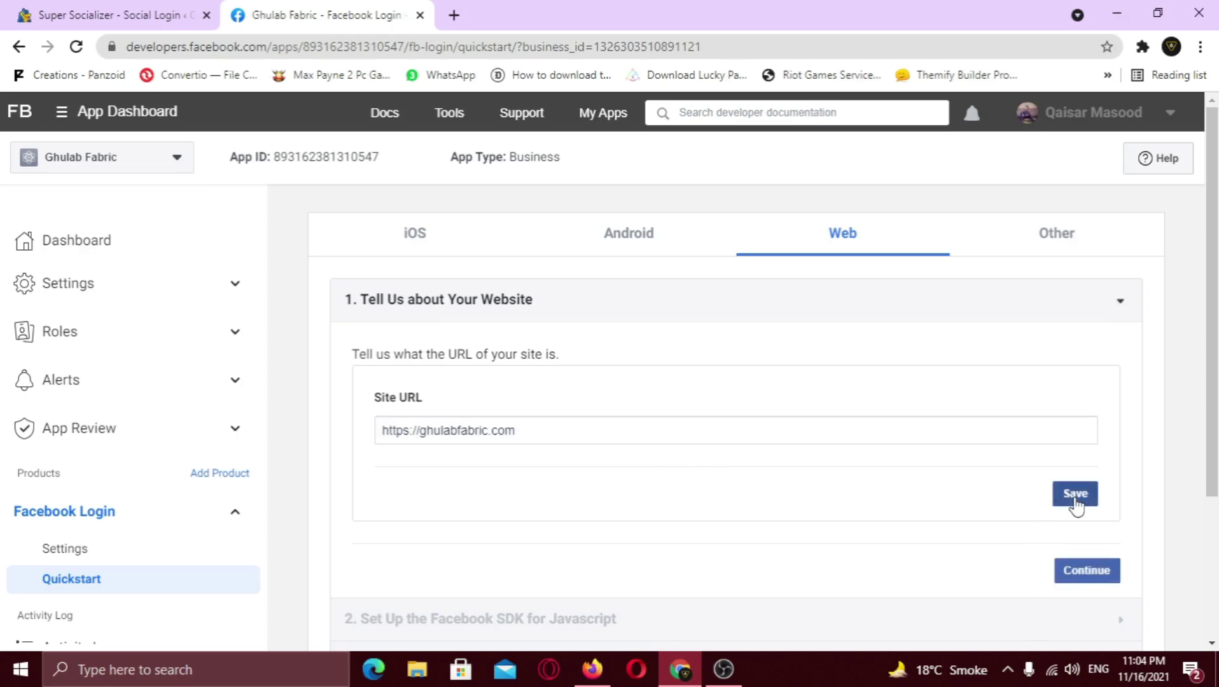
click(232, 278)
Step: Open the app's Basic settings and copy the noted Facebook credential from Notepad
click(219, 326)
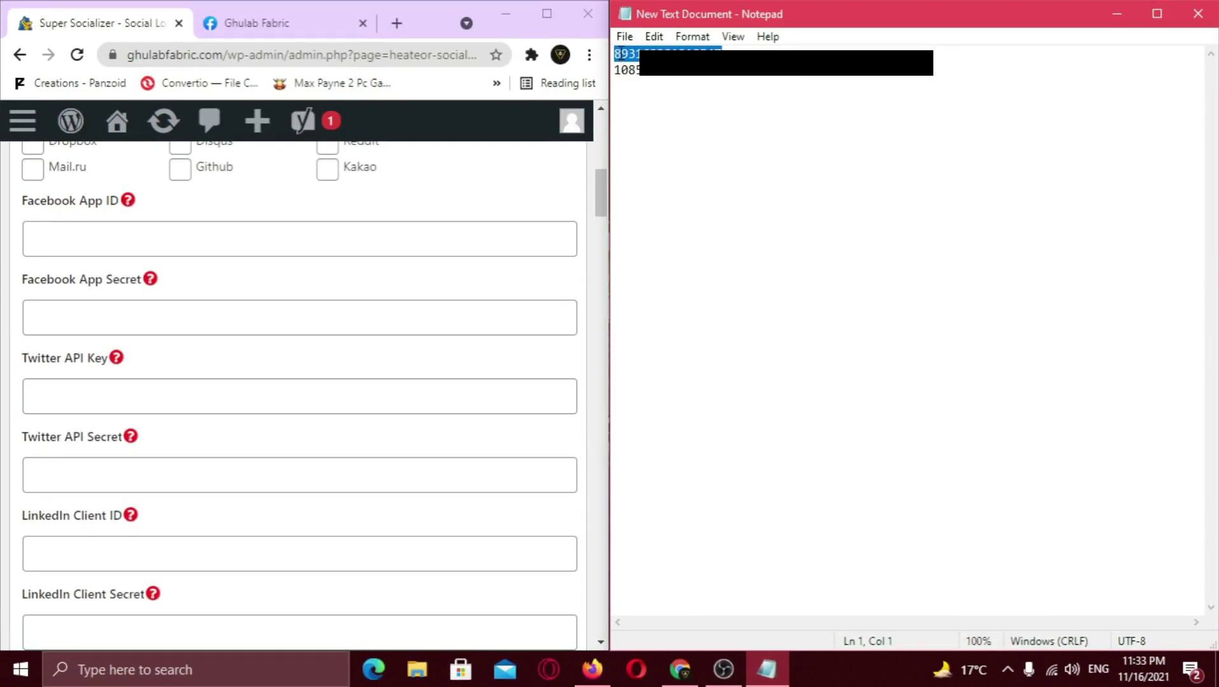
right_click(620, 54)
click(683, 112)
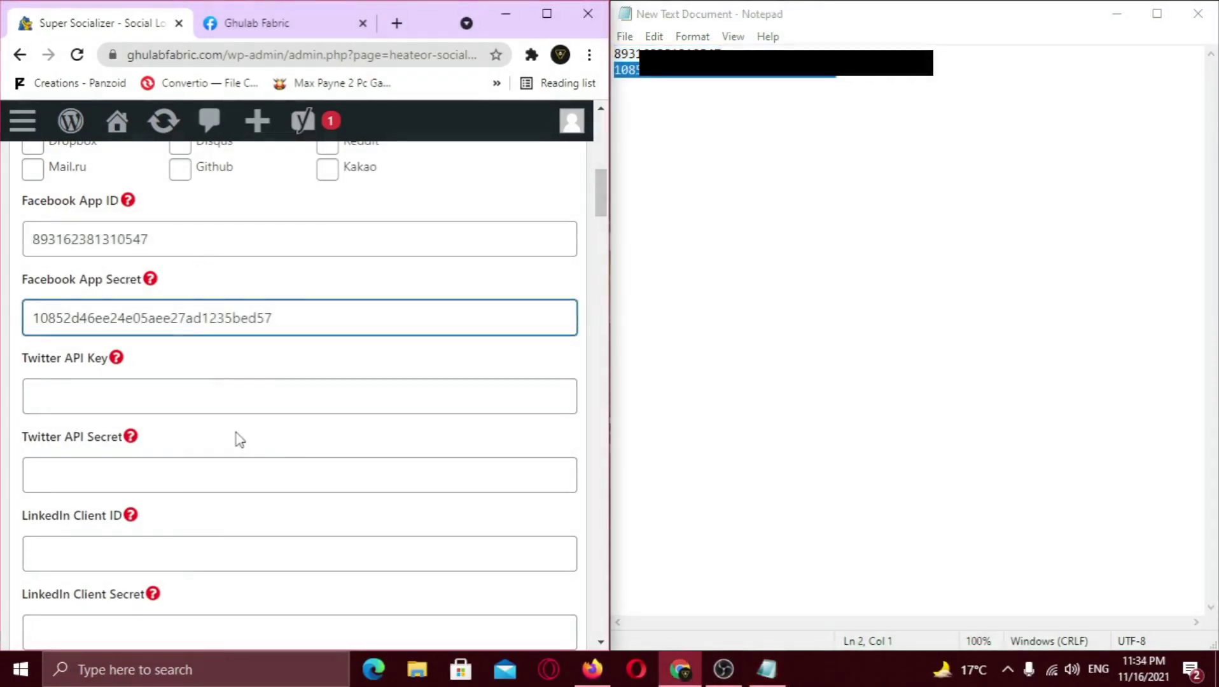
Step: Save the Super Socializer Facebook login settings and close Notepad
scroll(361, 432, down, 15)
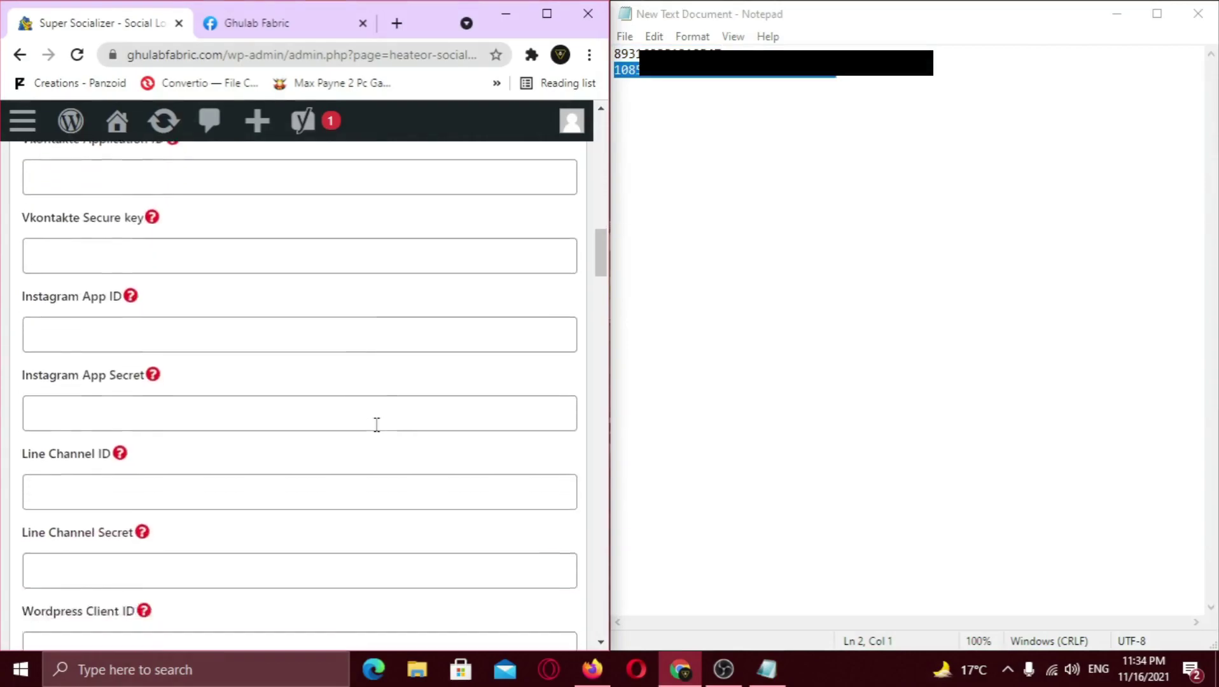
scroll(377, 425, down, 20)
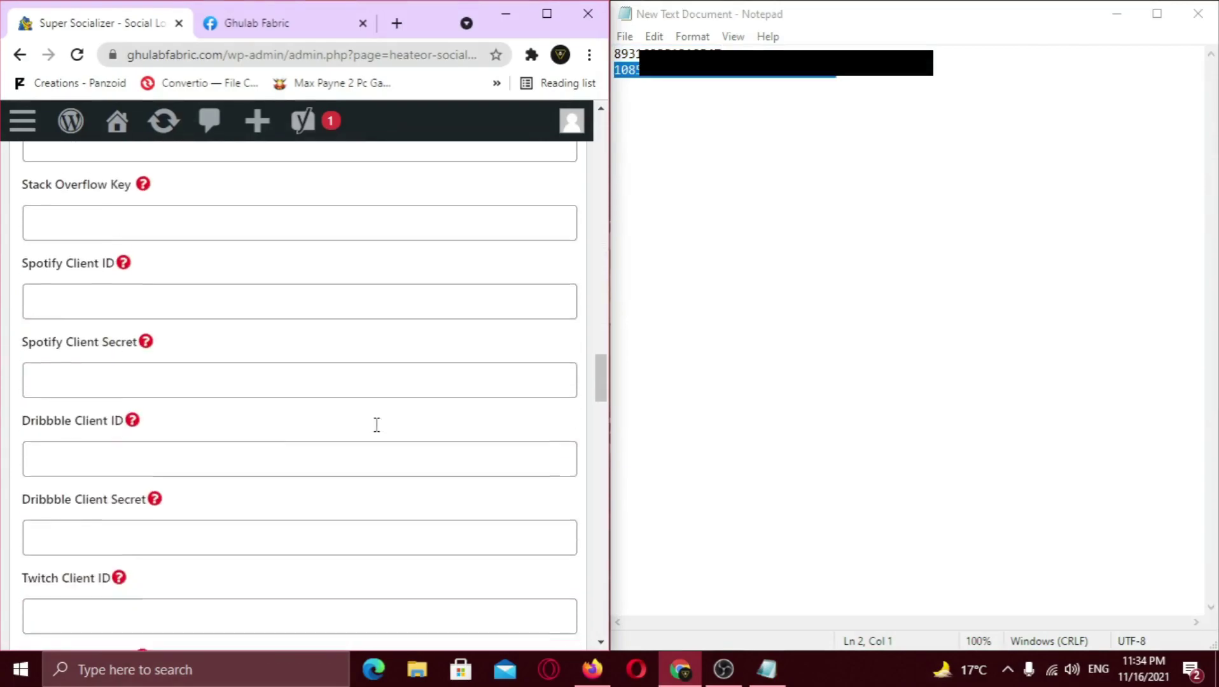
scroll(377, 425, down, 20)
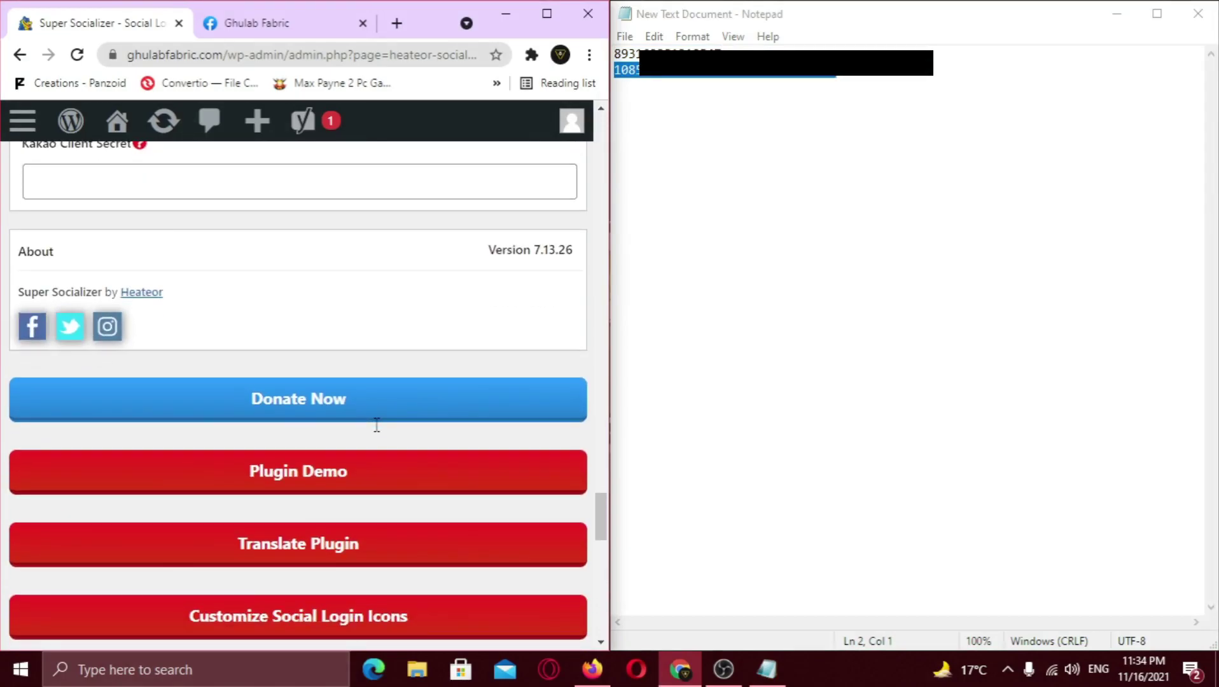
scroll(376, 432, down, 15)
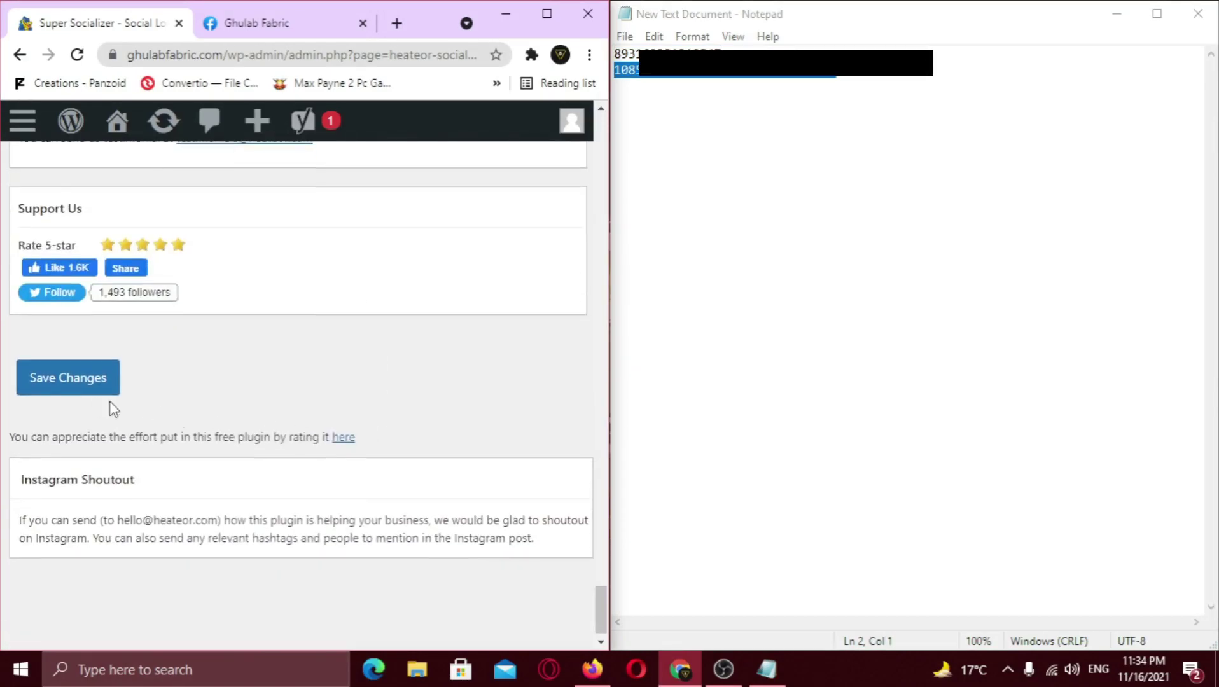
click(67, 382)
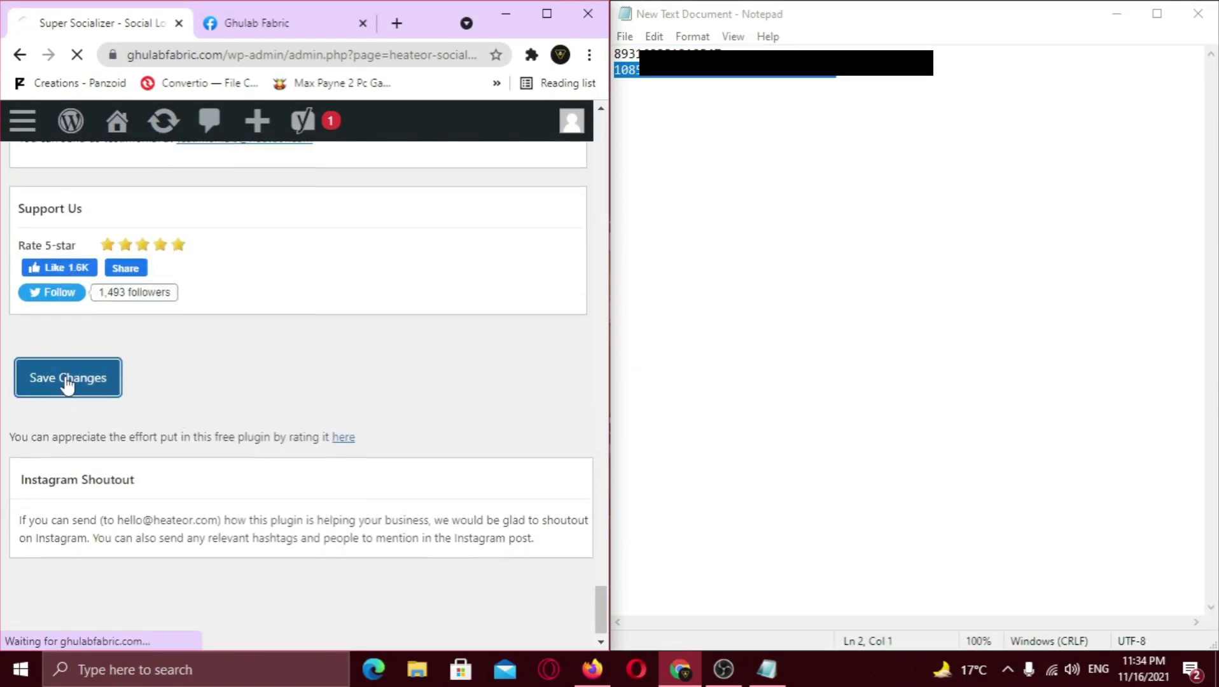
click(1198, 13)
click(582, 13)
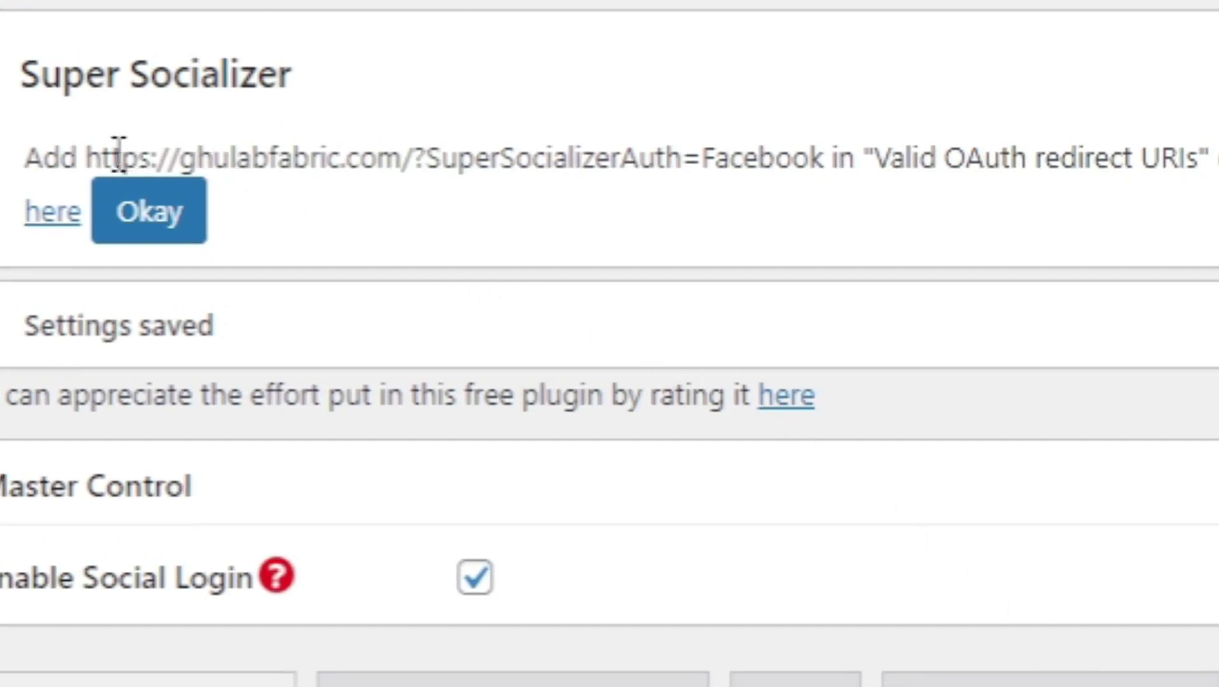
drag(89, 156, 1200, 172)
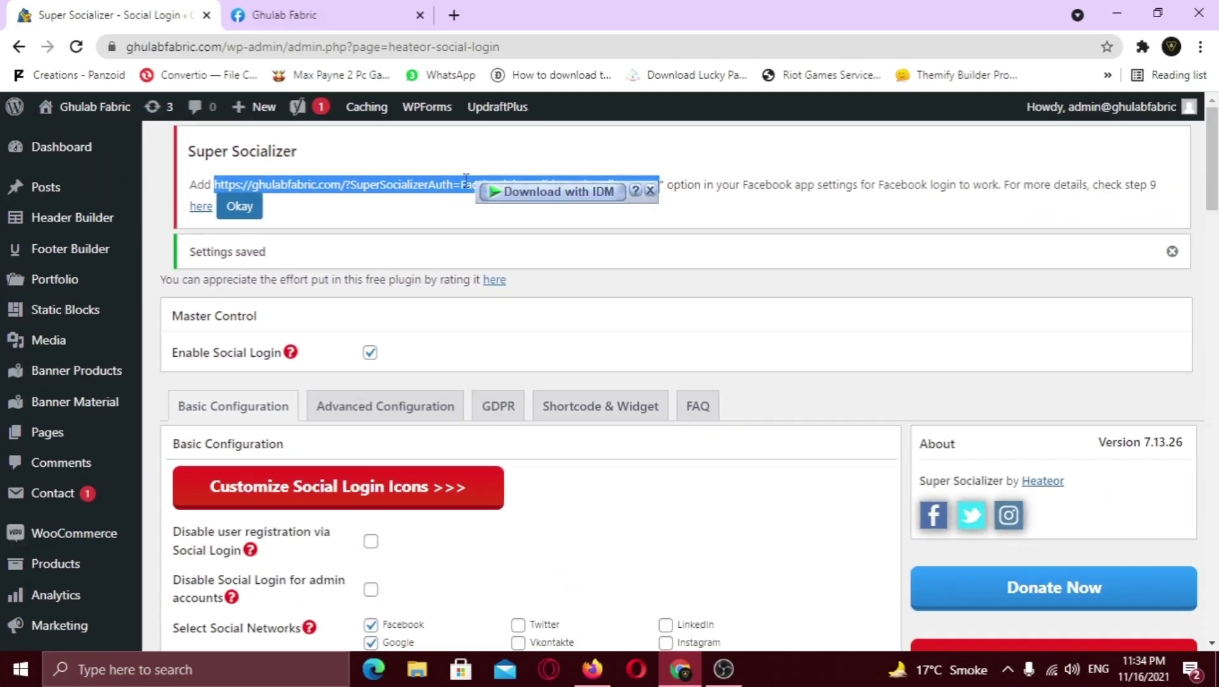
drag(633, 147, 637, 153)
drag(436, 184, 436, 184)
right_click(436, 184)
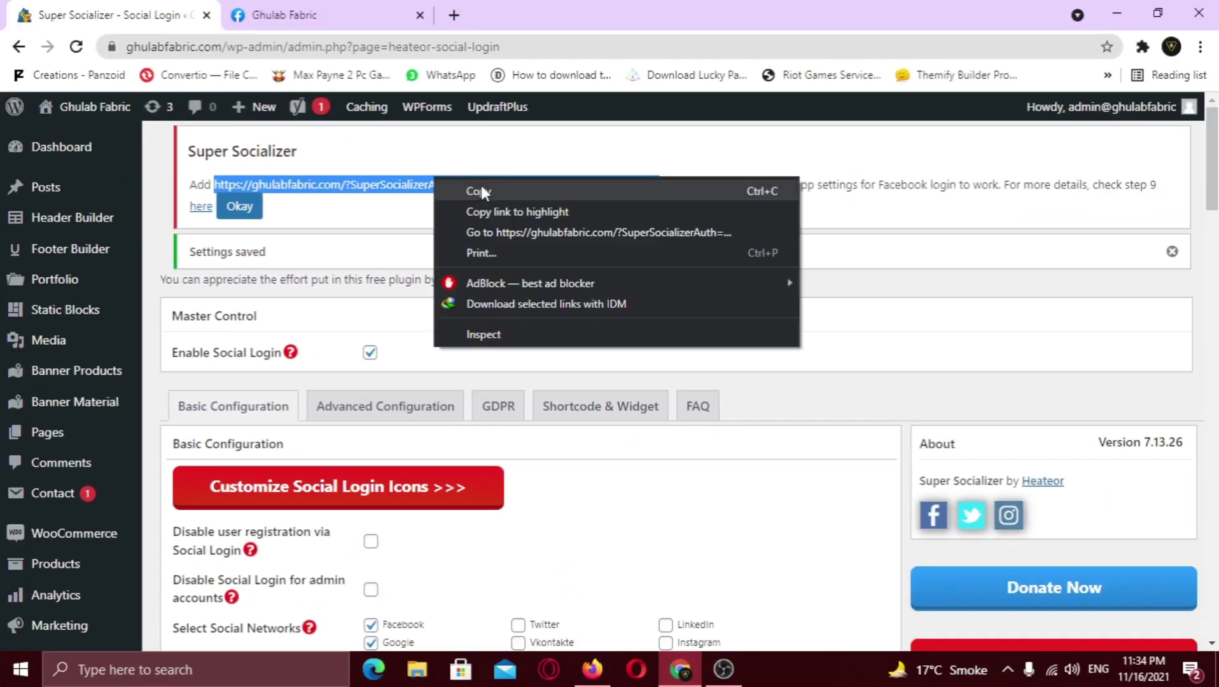
click(481, 186)
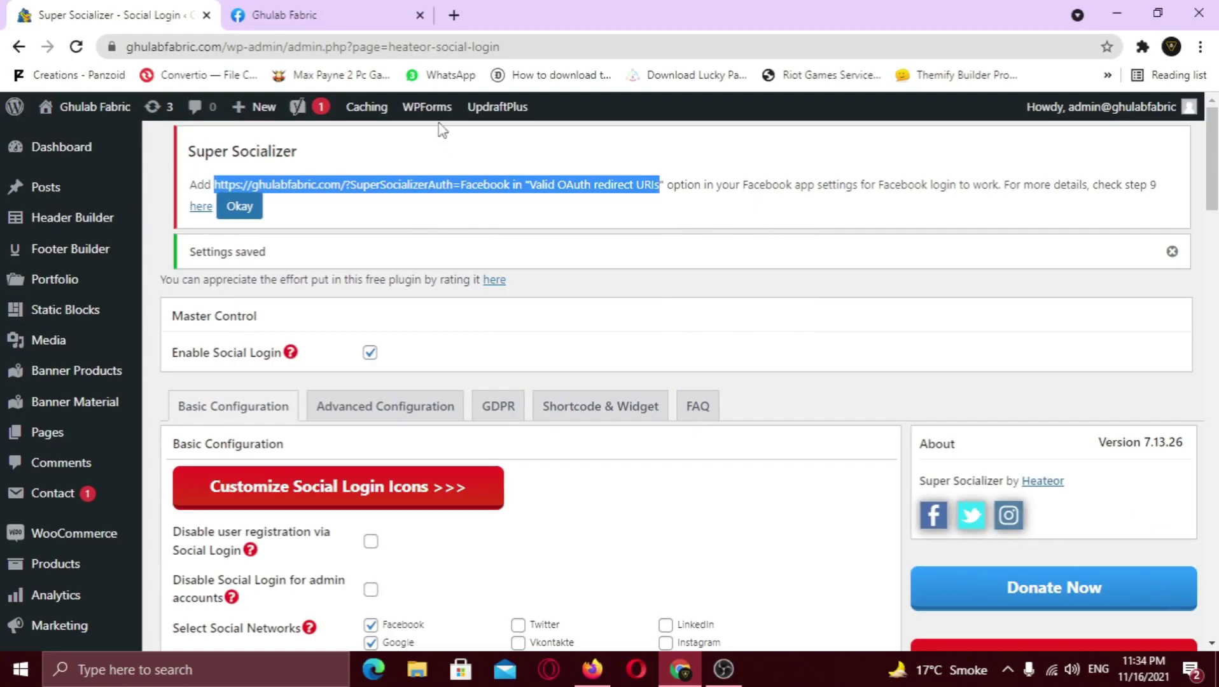
click(318, 15)
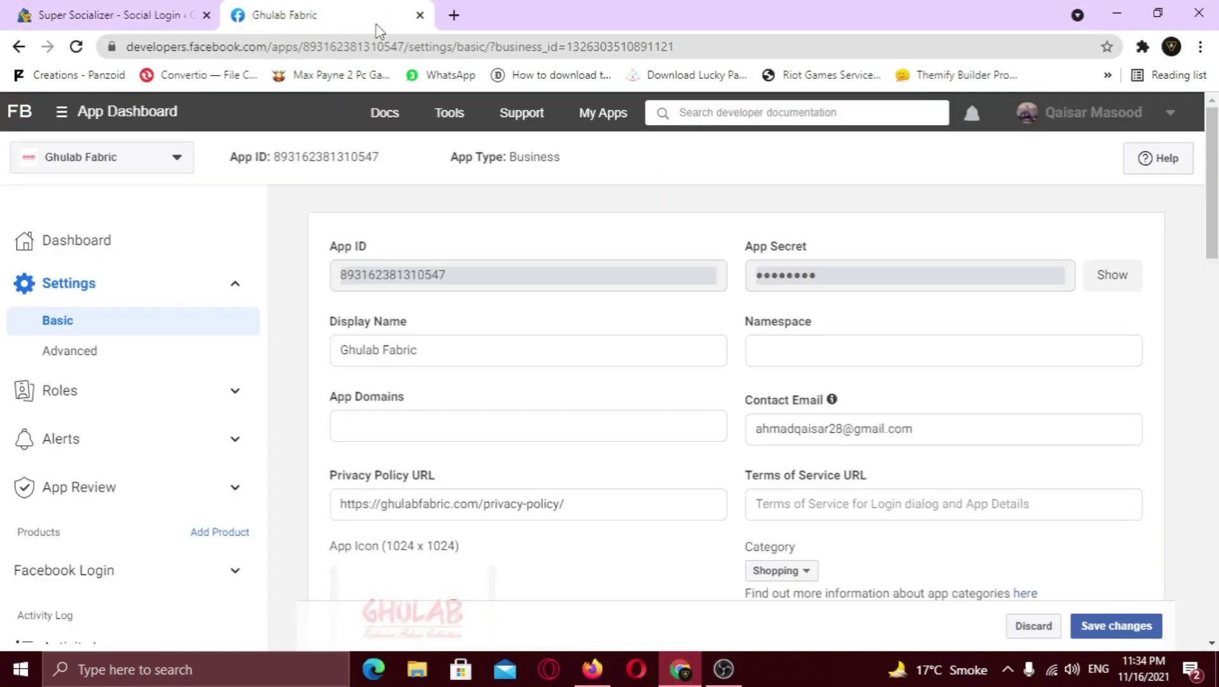
click(154, 573)
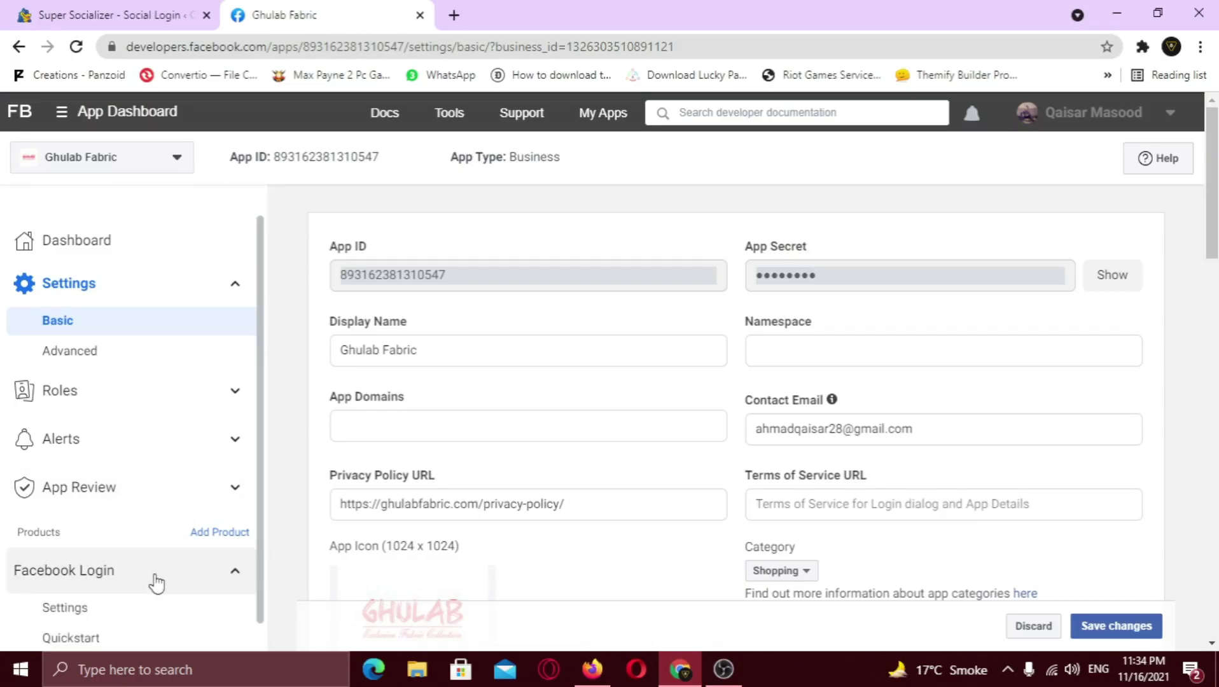
click(146, 609)
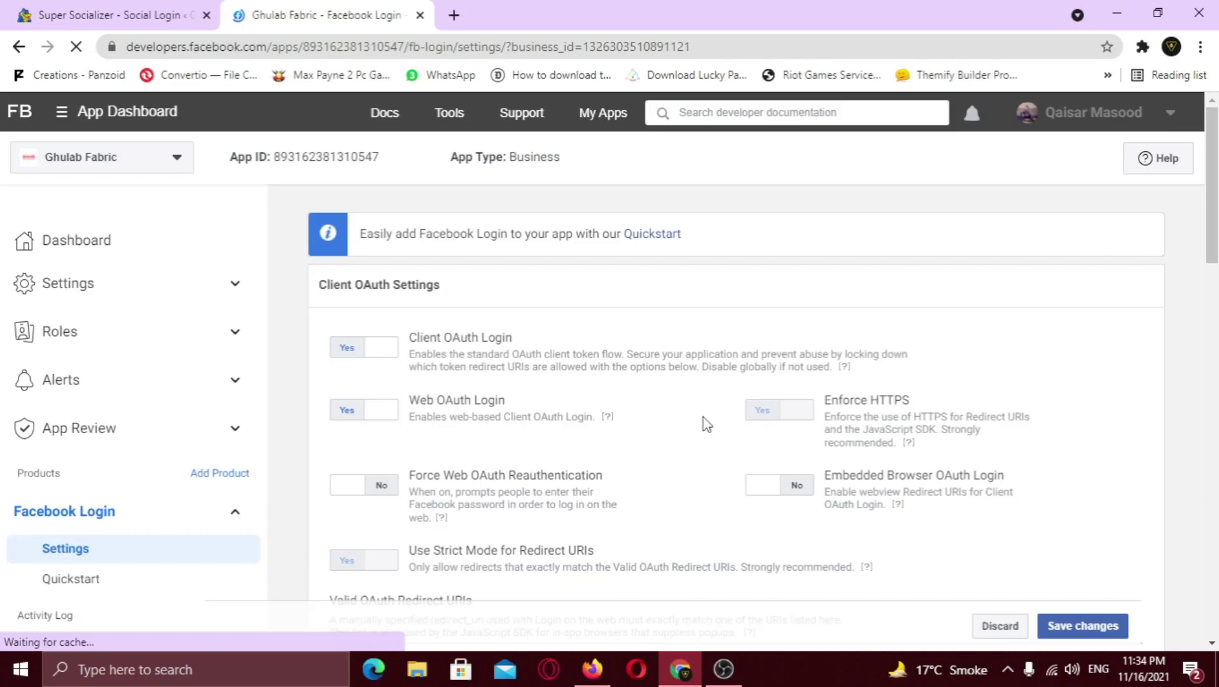
scroll(971, 356, down, 5)
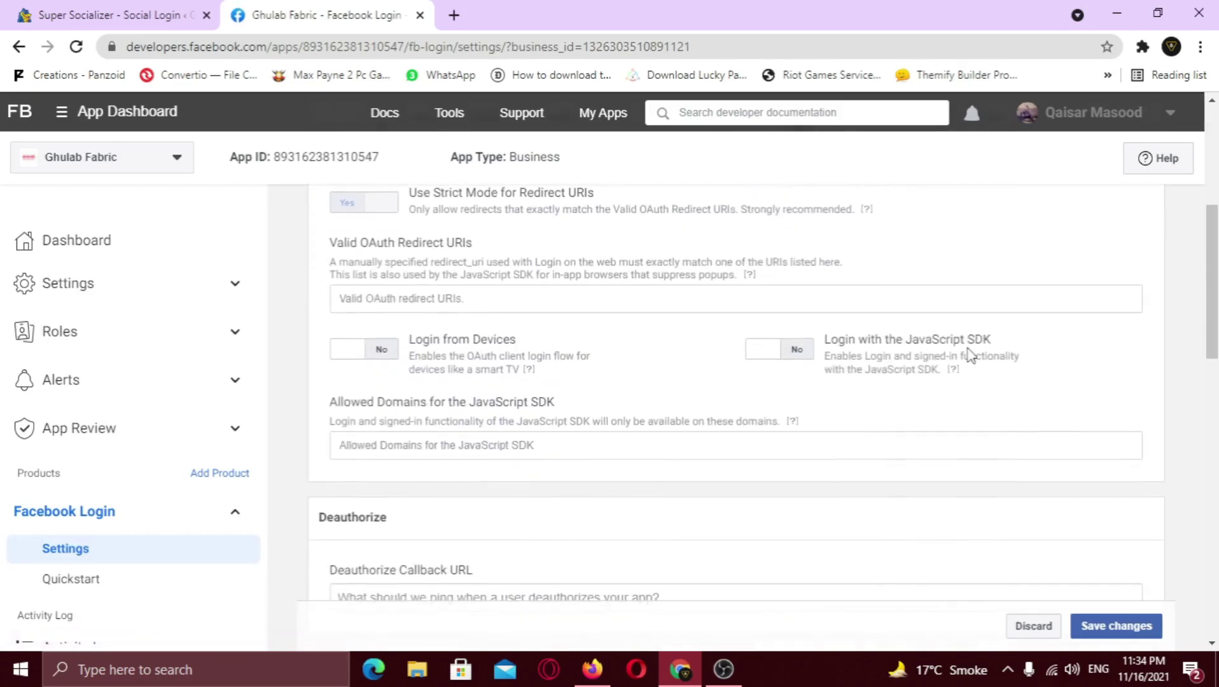
right_click(378, 306)
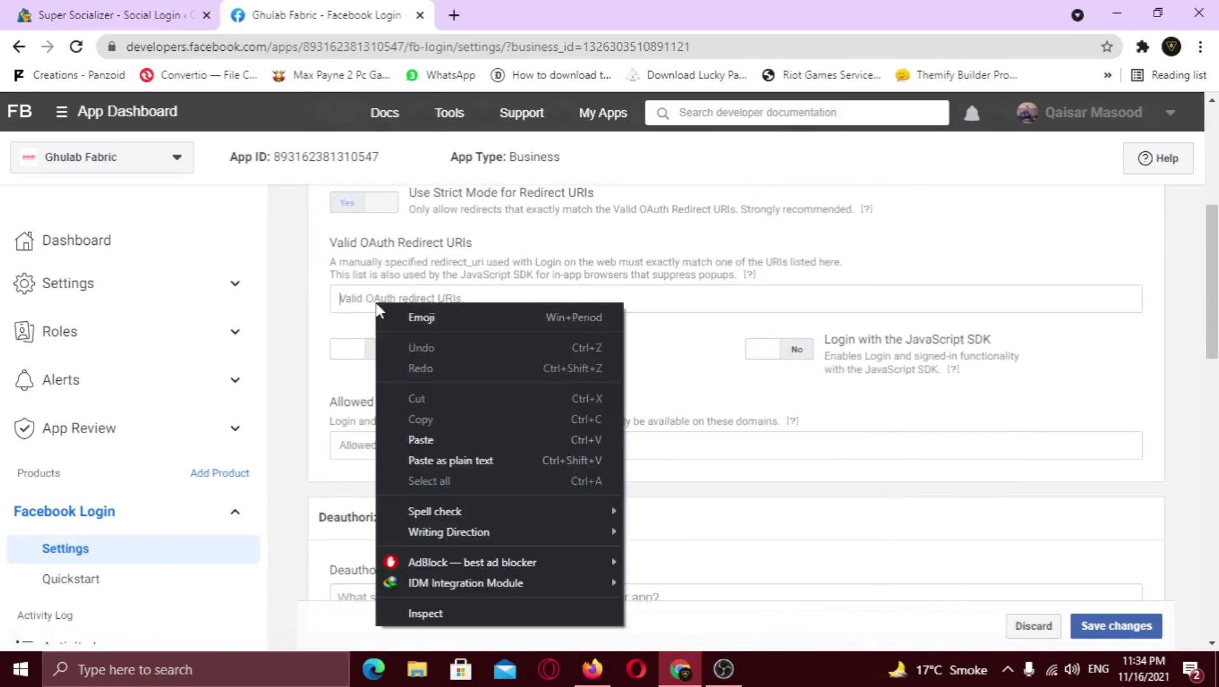
click(450, 438)
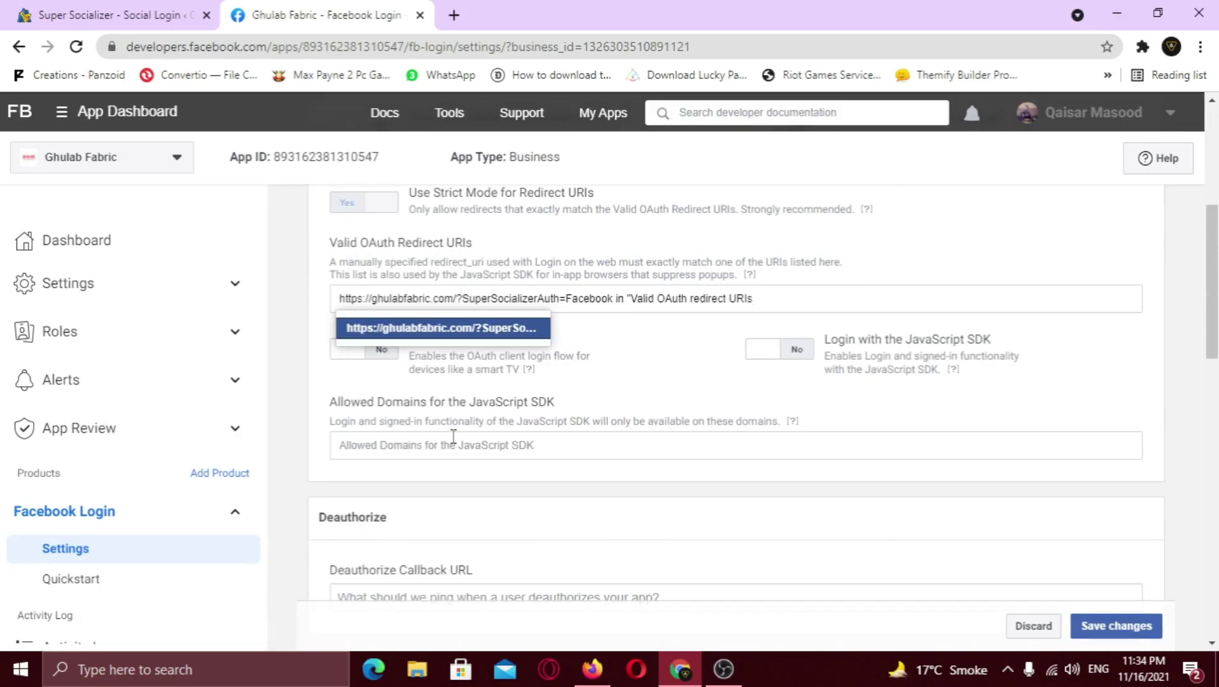
key(Return)
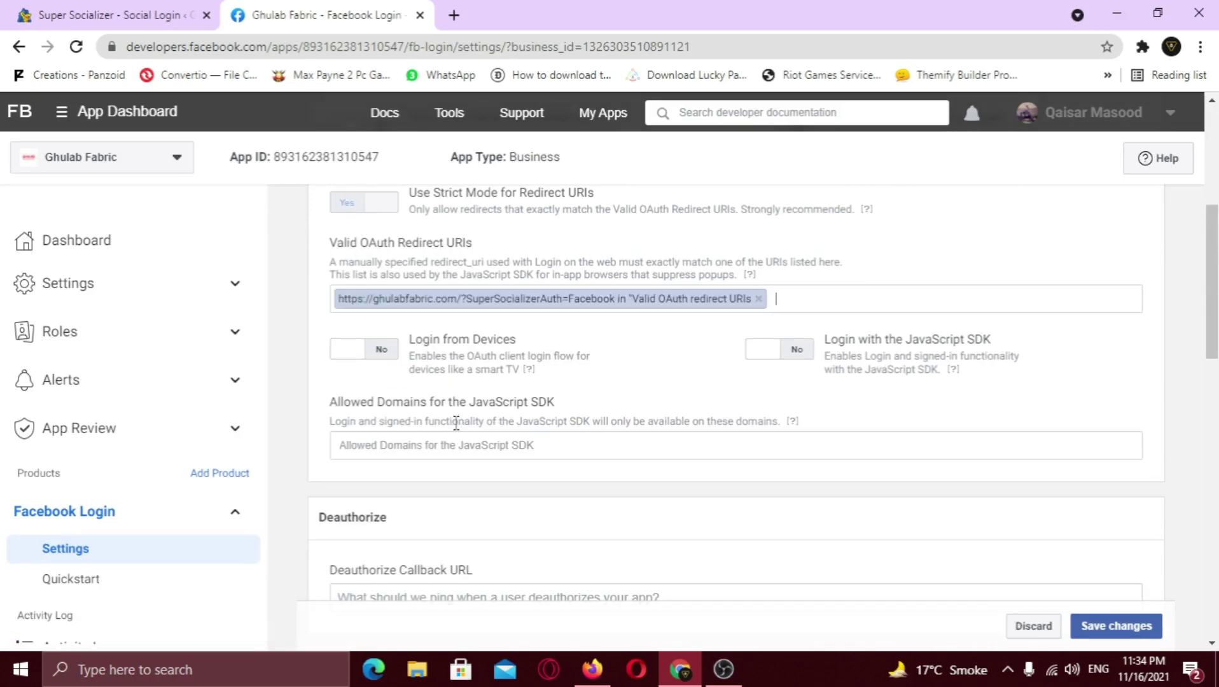
Step: Save the Facebook Login settings and start a Facebook sign-in from the store's login popup
click(1115, 628)
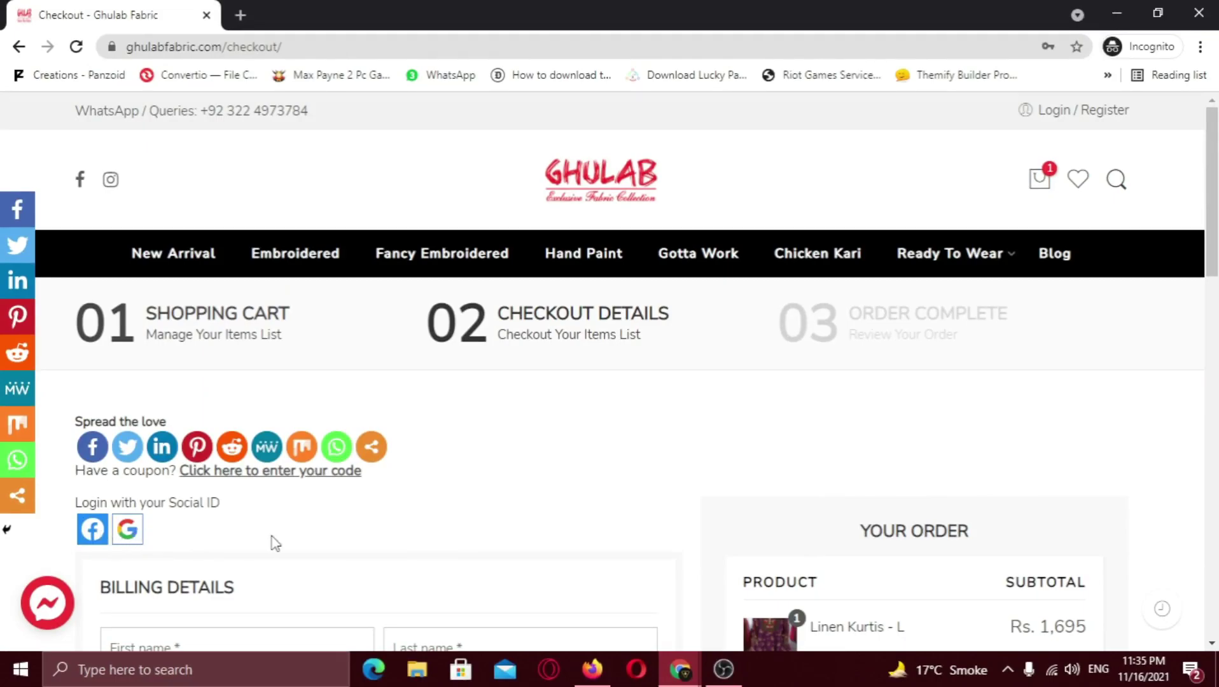
click(1098, 112)
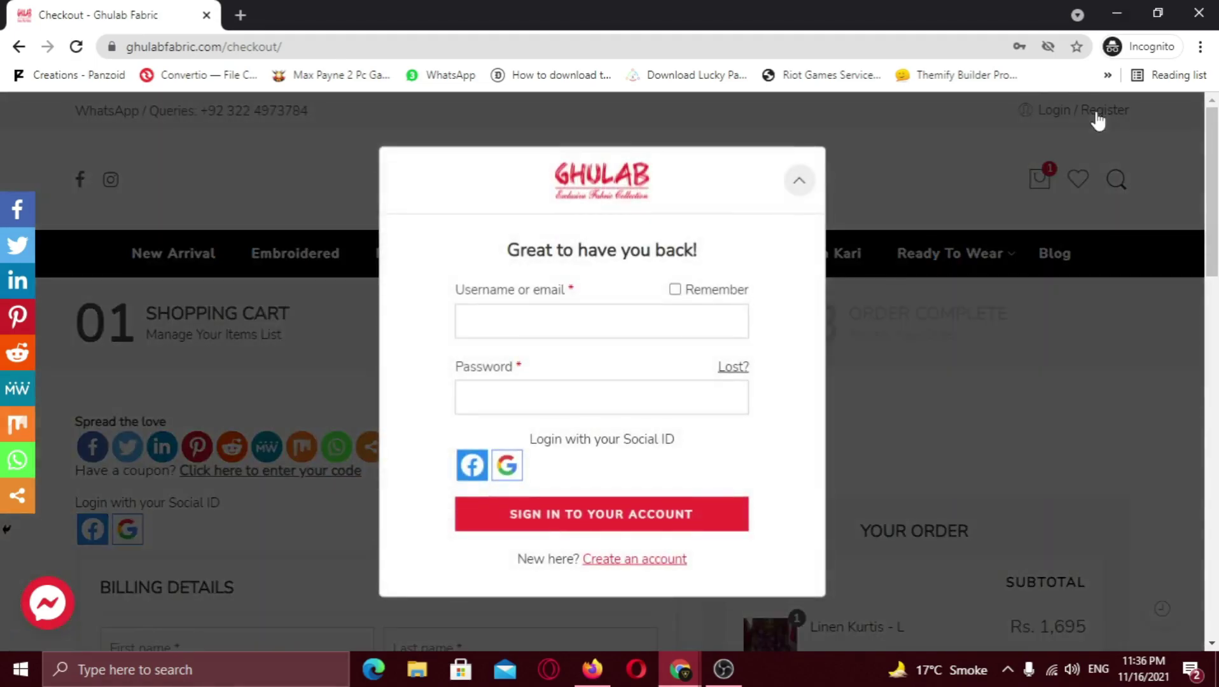
click(476, 467)
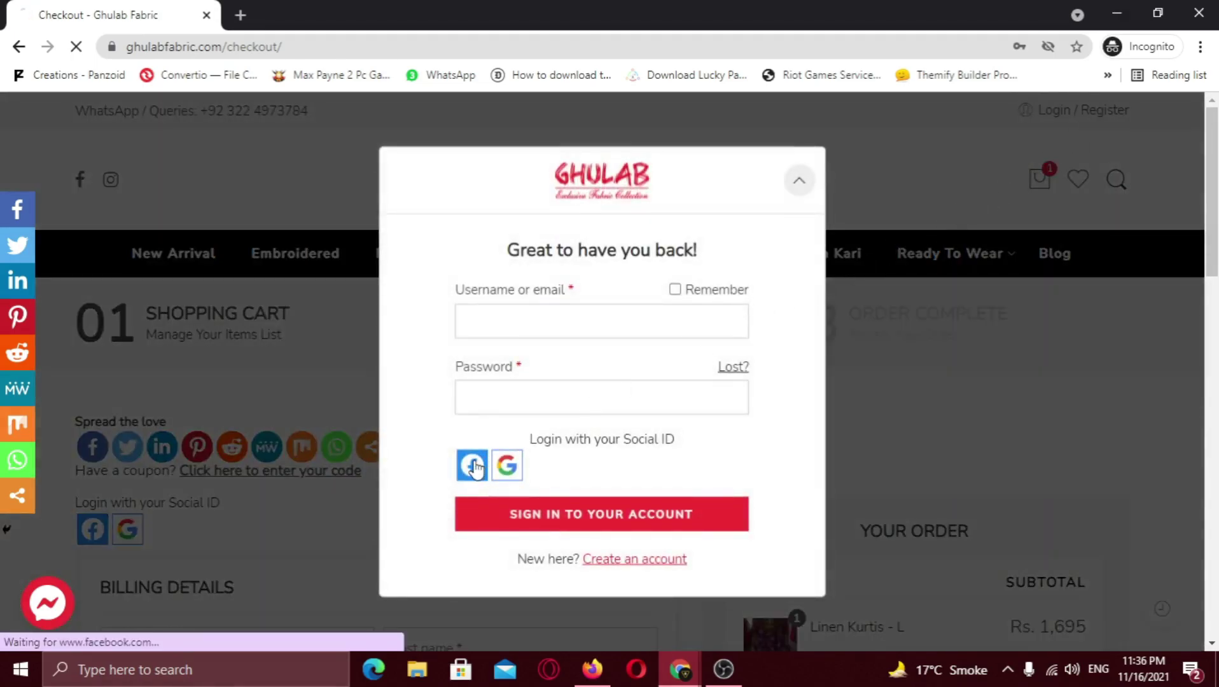